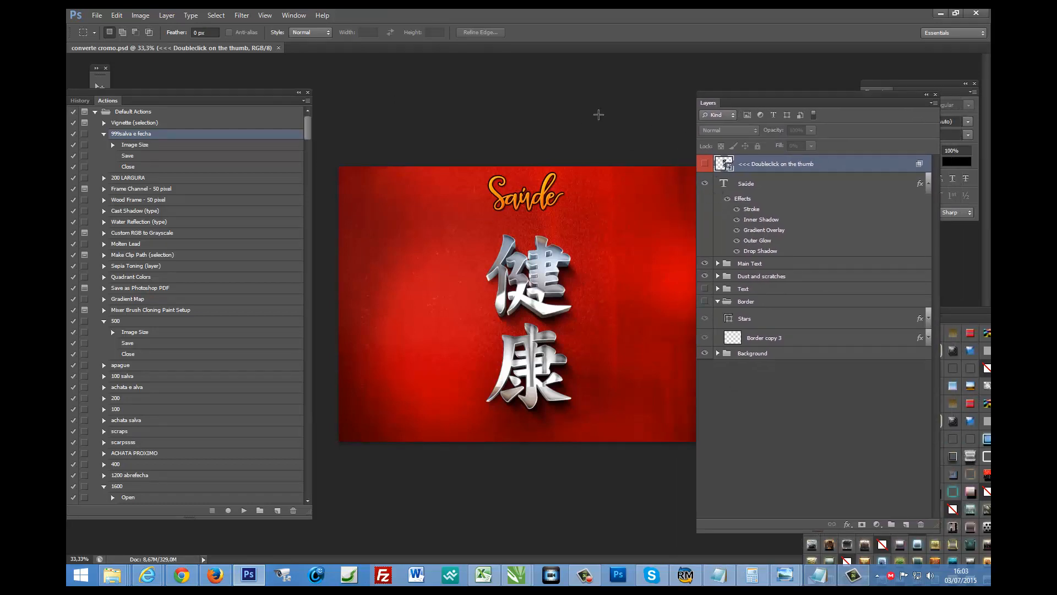
Switch to Chrome and open the bookmarked Kanjis page of Nippo-Jovem in a new tab.
click(181, 575)
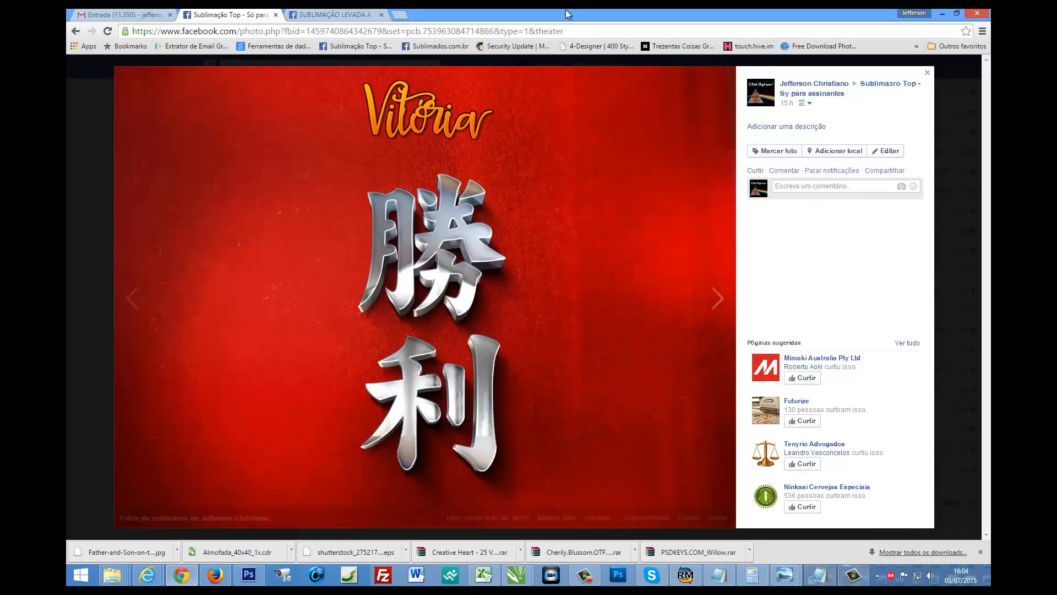
click(409, 17)
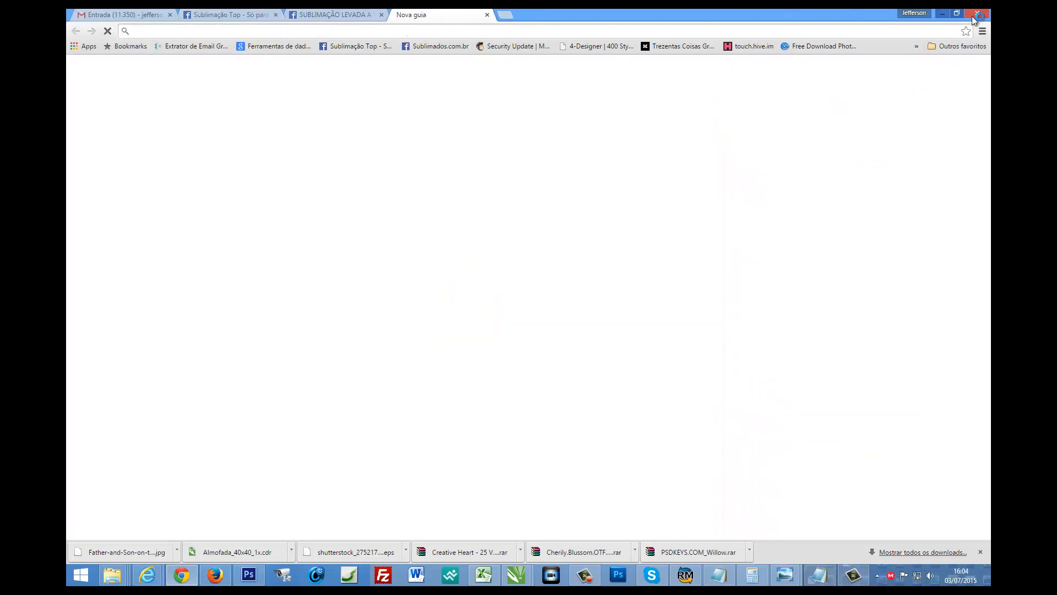
click(917, 47)
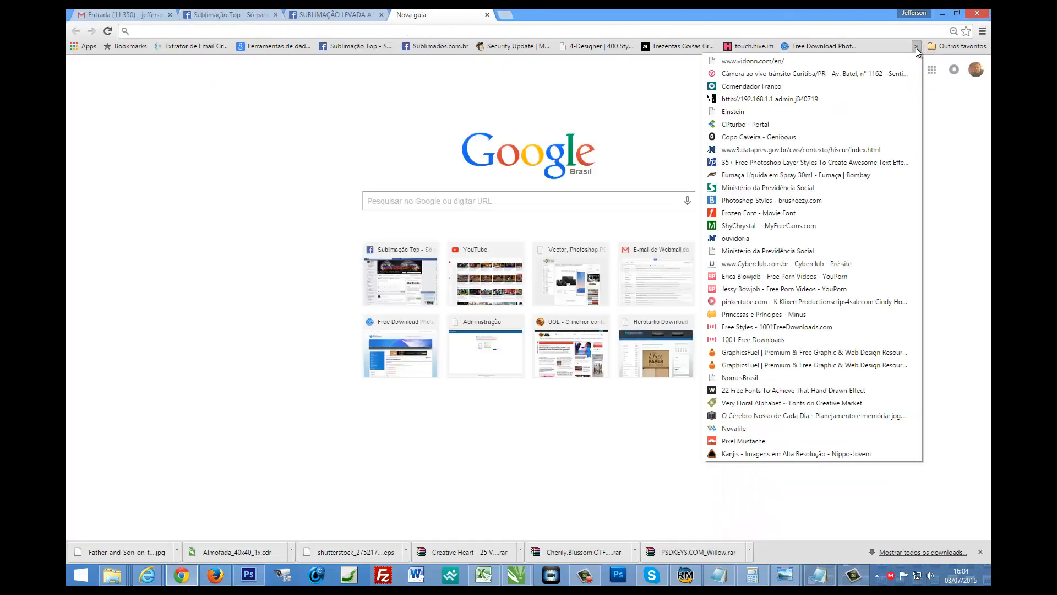
click(795, 453)
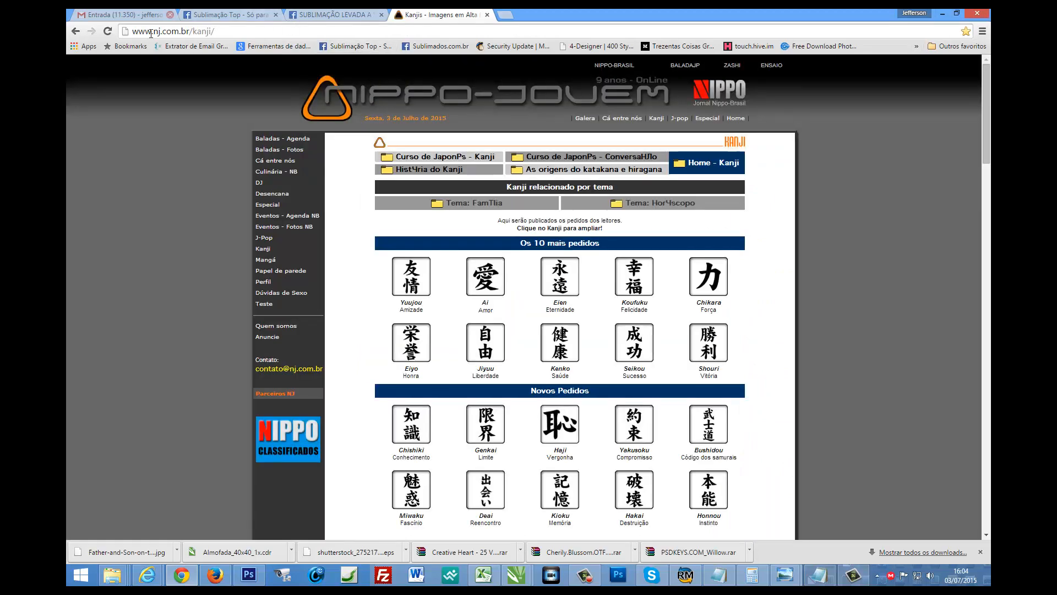
Find Liberdade (jiyuu) in the alphabetical kanji list and open its image.
scroll(608, 292, down, 6)
scroll(608, 292, up, 6)
scroll(417, 229, down, 15)
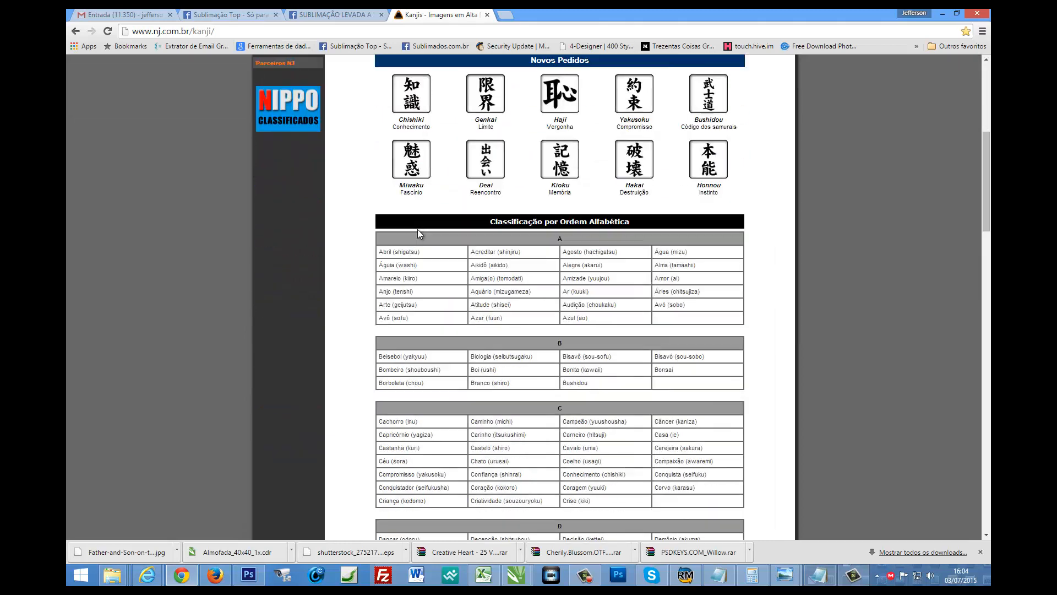
scroll(505, 264, down, 2)
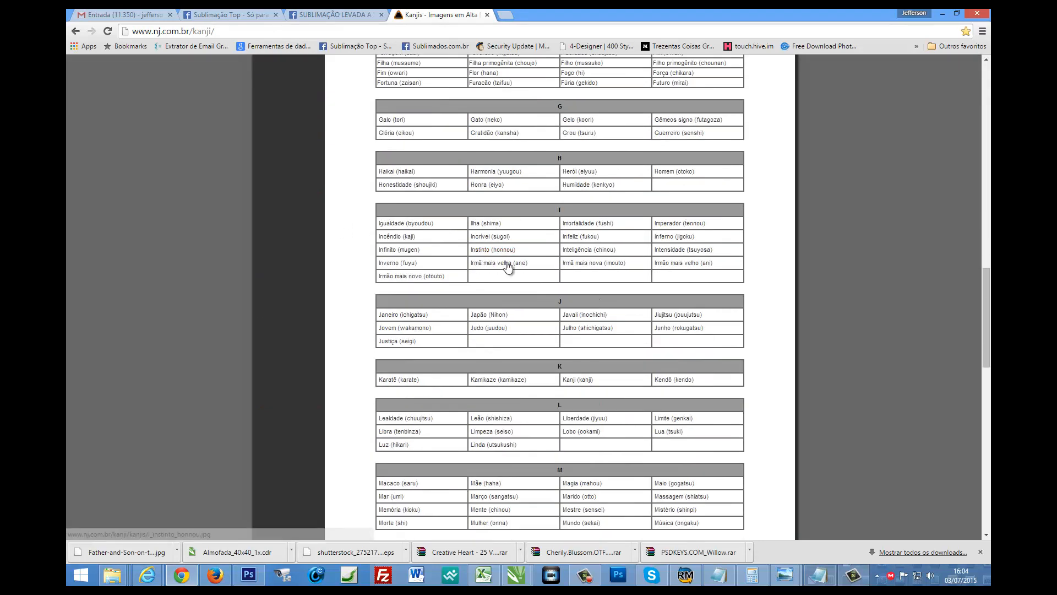
scroll(560, 296, down, 4)
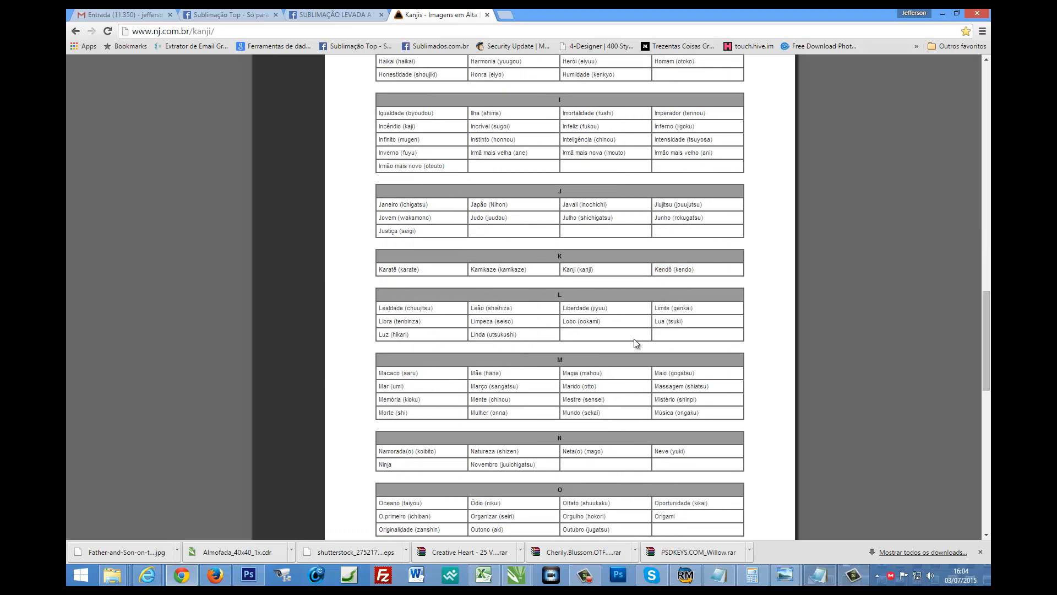
scroll(636, 344, down, 2)
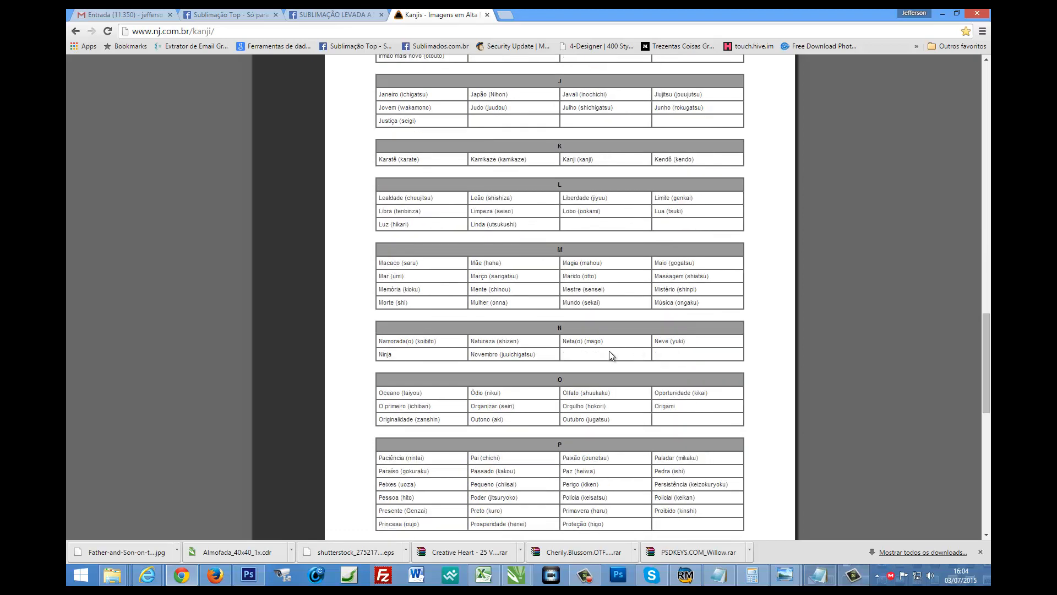
click(584, 199)
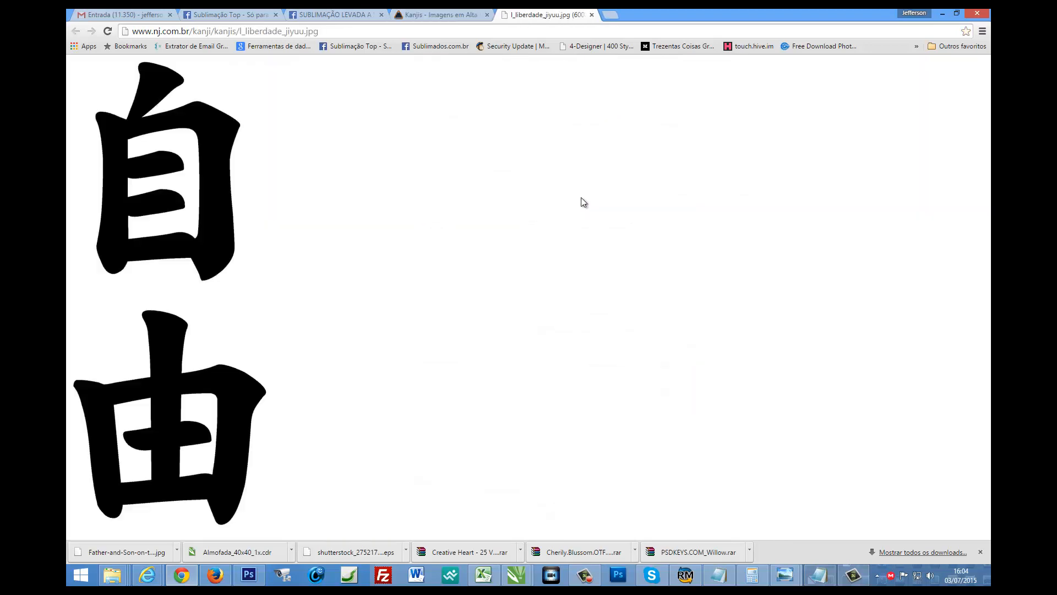
Start saving the kanji image, go to drive 2 tera pc (D:), order its contents by modification date and add a new folder.
click(217, 223)
click(274, 238)
right_click(186, 220)
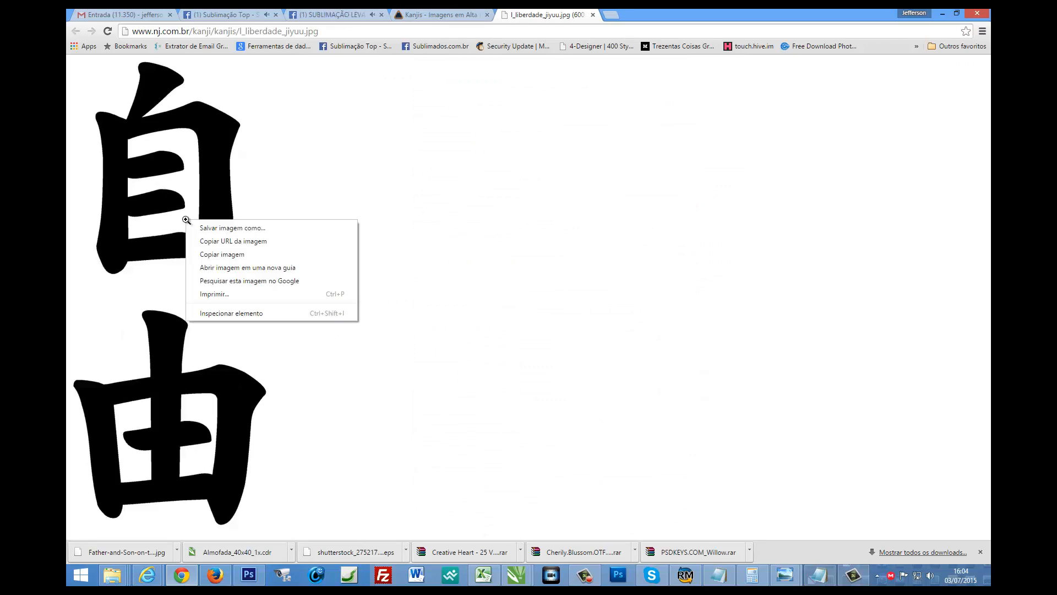
click(219, 225)
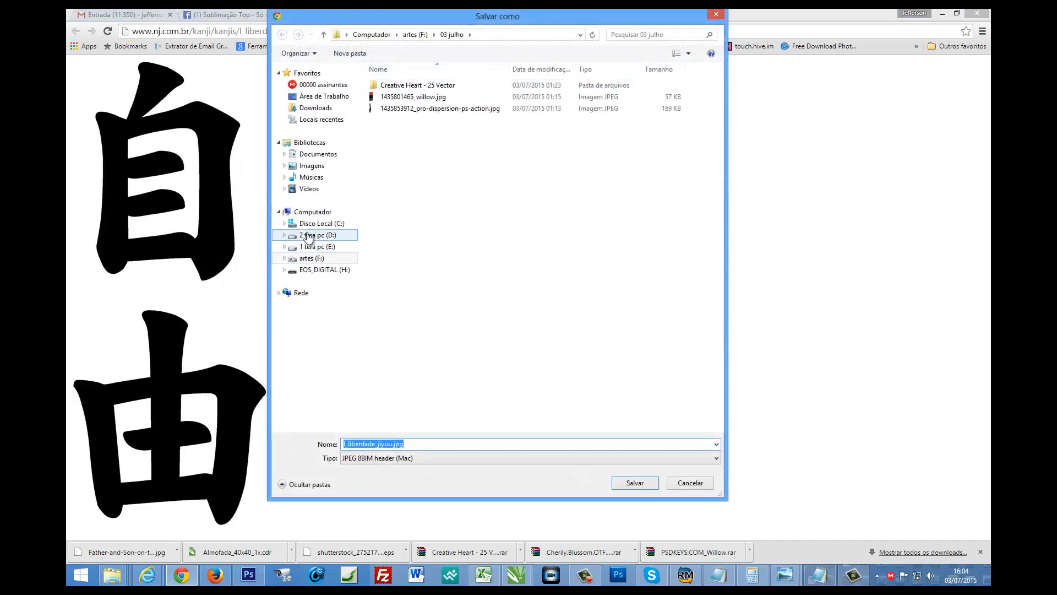
click(307, 235)
click(540, 70)
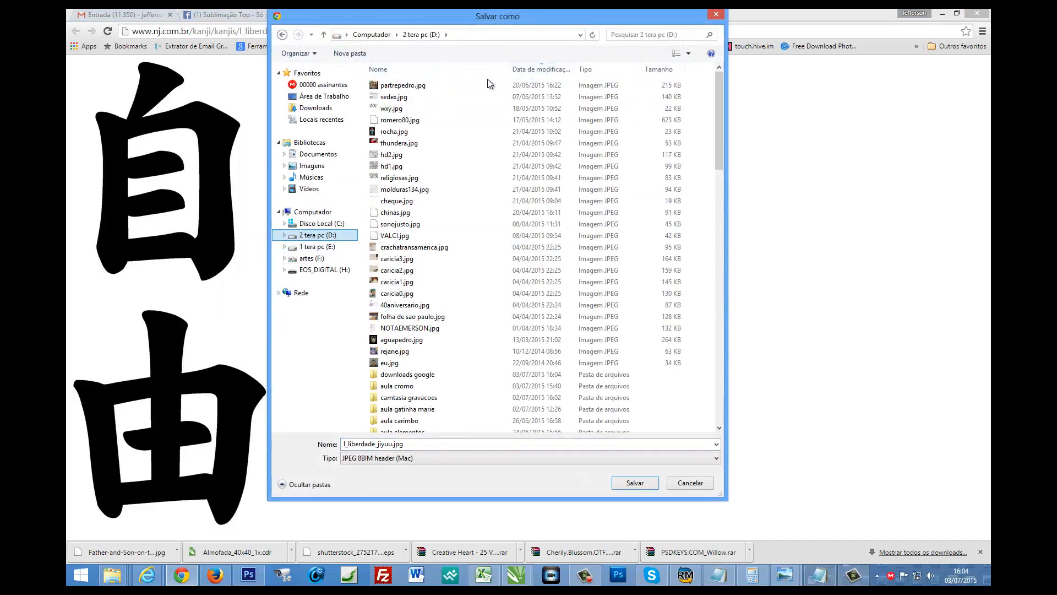
click(349, 54)
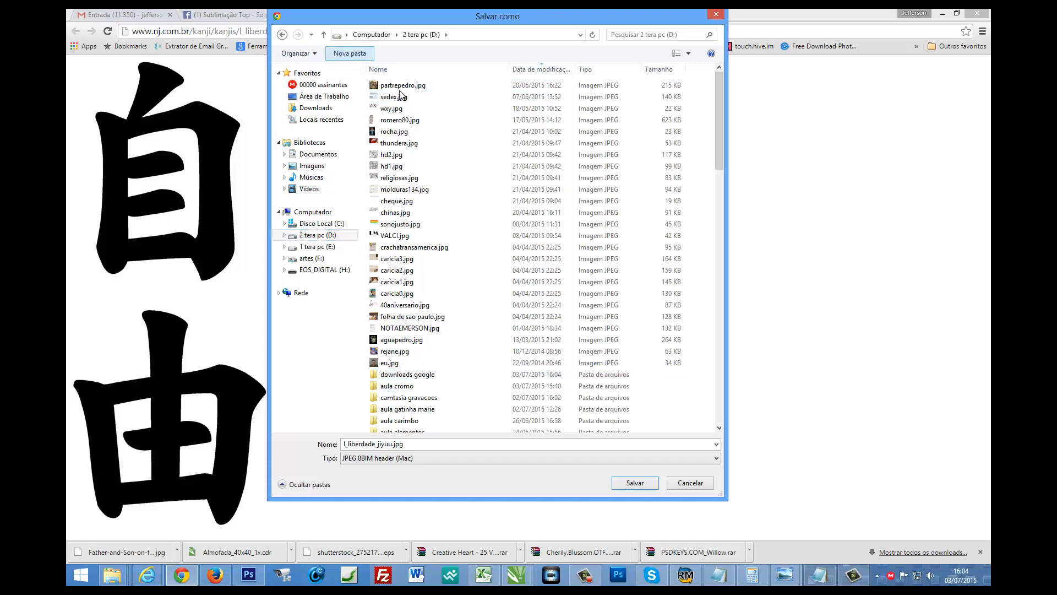
text(aula c)
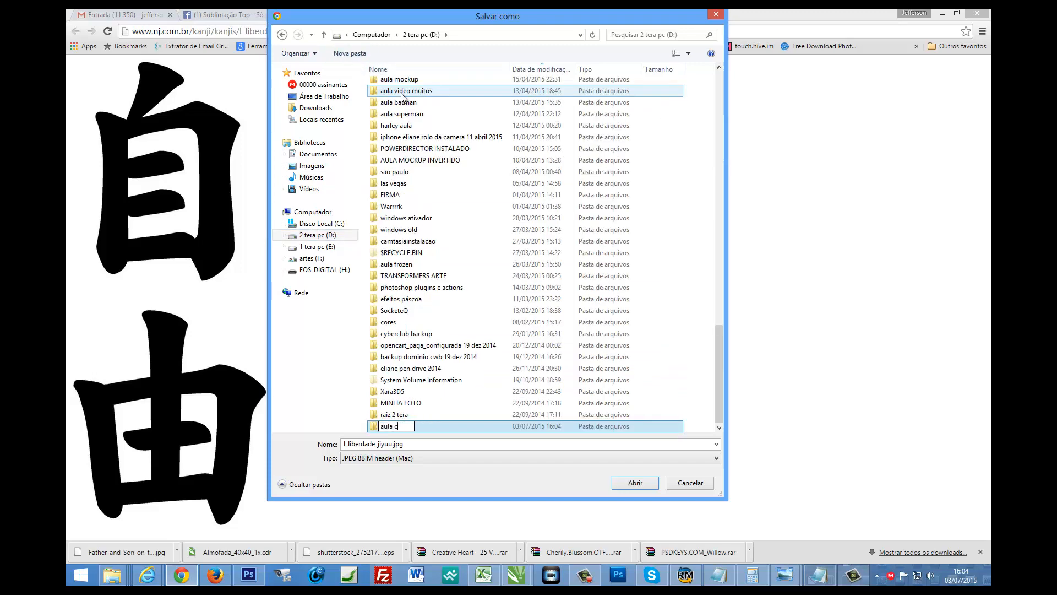
text(romo)
key(Return)
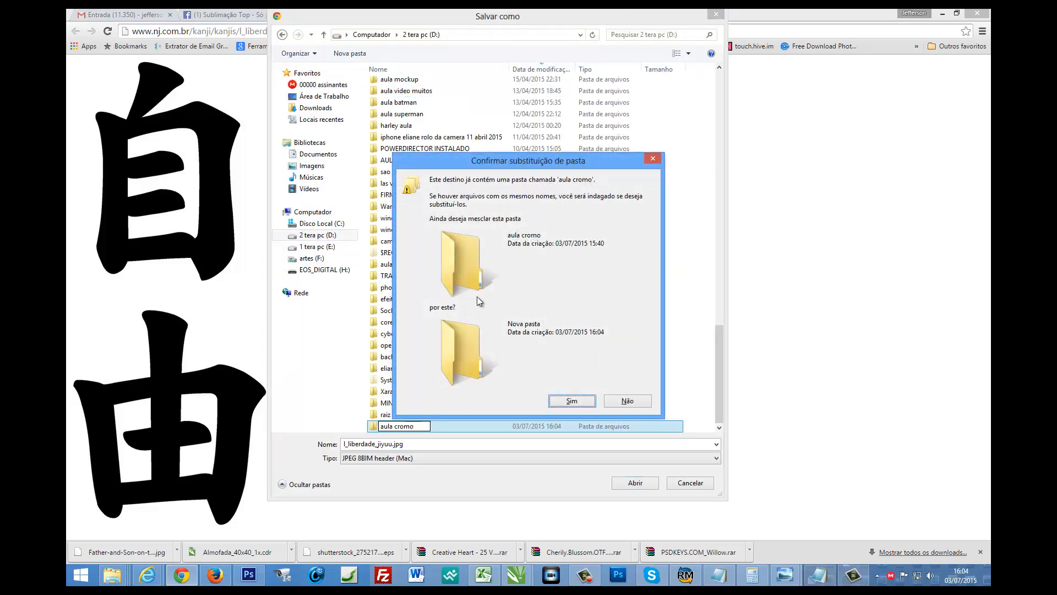
click(629, 405)
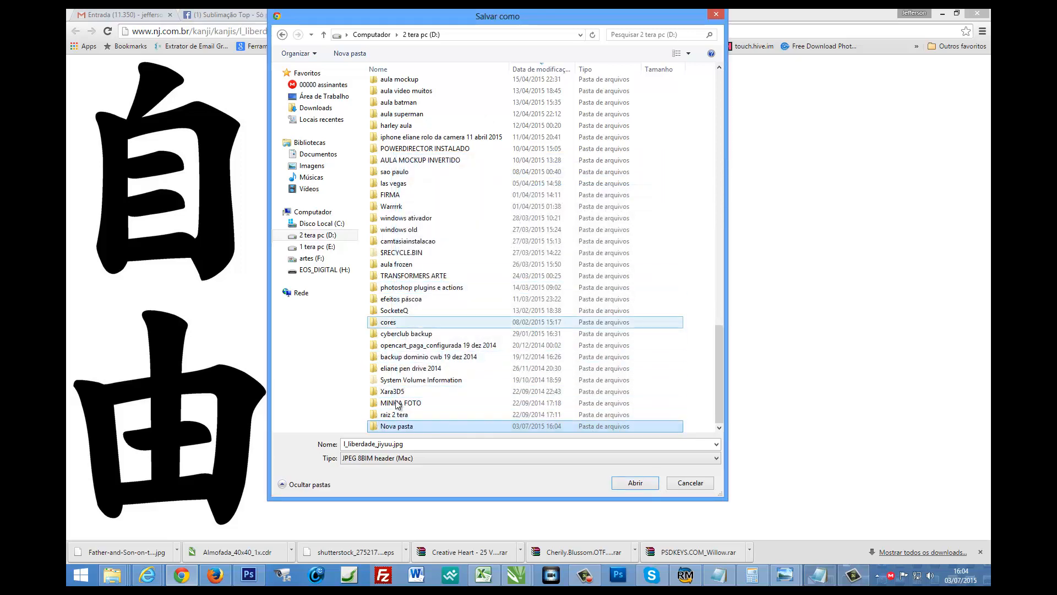
Name the new folder aula cromo2 and save l_liberdade_jiyuu.jpg inside it.
click(410, 426)
text(aula cr)
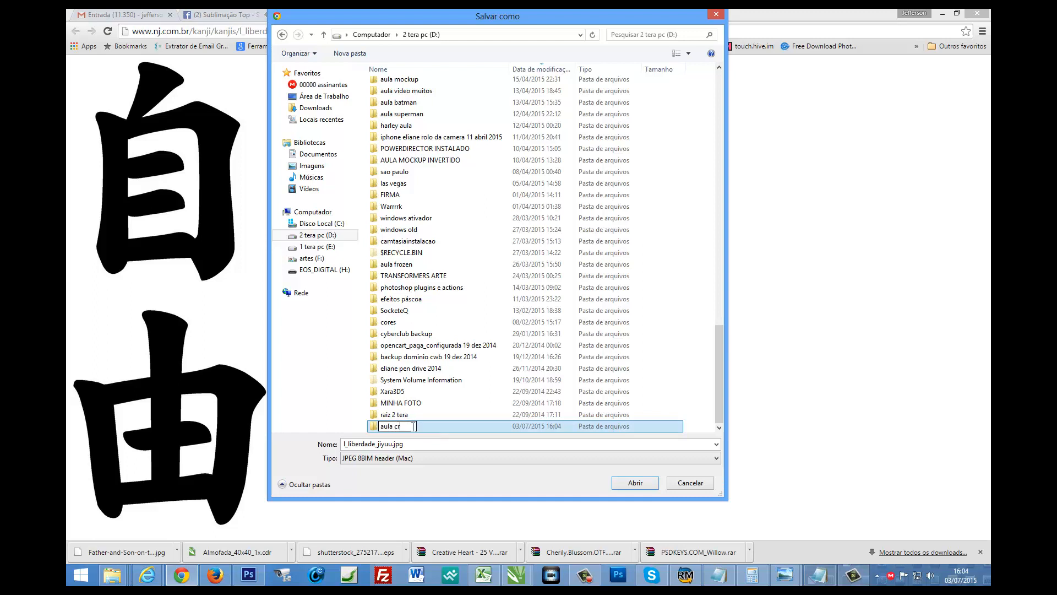
text(omo2)
key(Return)
double_click(414, 427)
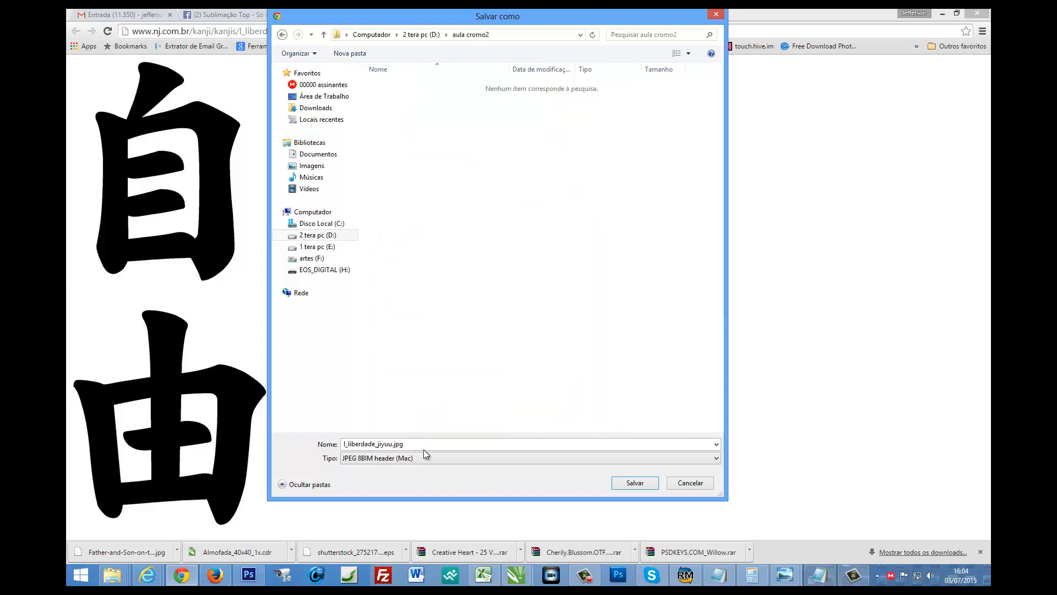
click(634, 483)
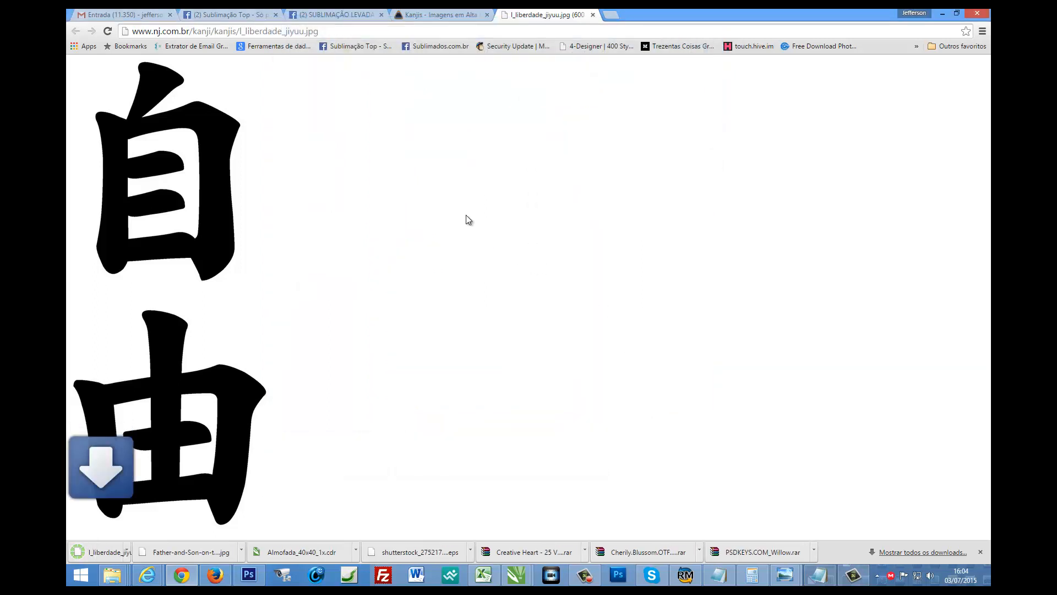
Switch to Photoshop and open l_liberdade_jiyuu.jpg from the aula cromo2 folder on drive D.
click(255, 578)
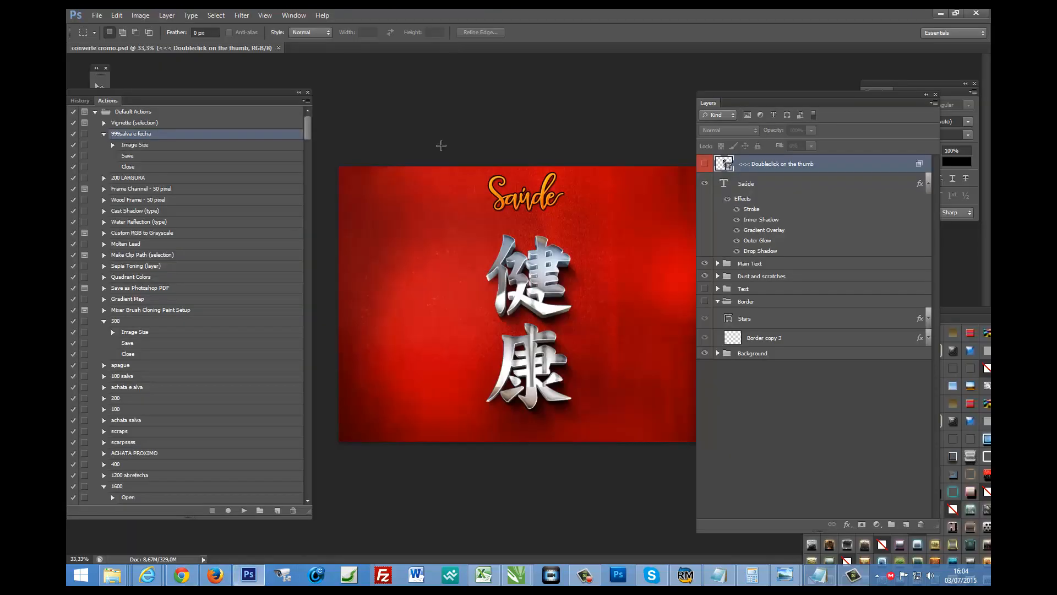
click(97, 16)
click(108, 38)
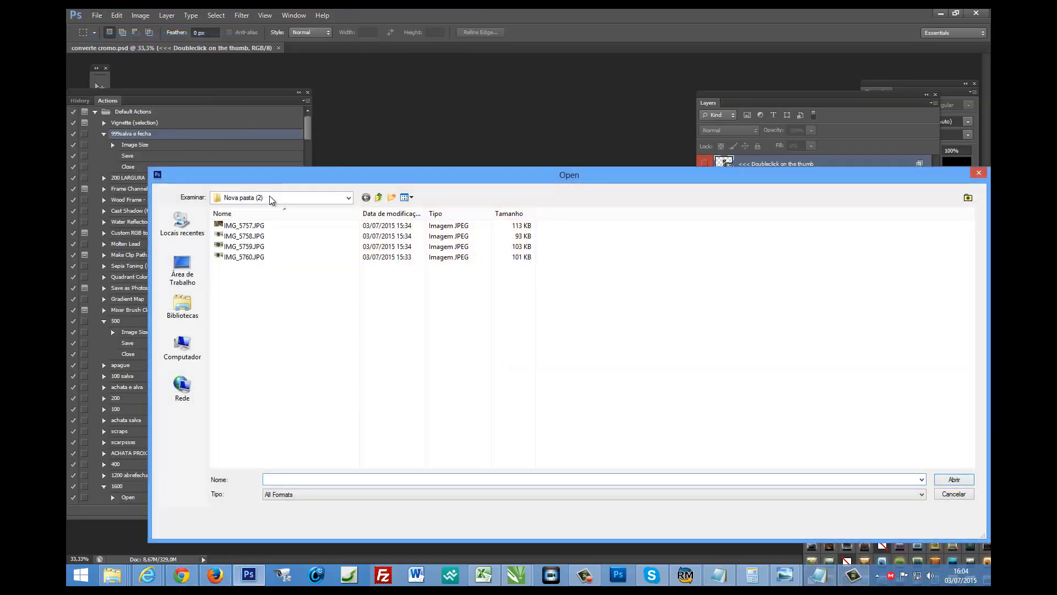
click(269, 198)
click(246, 271)
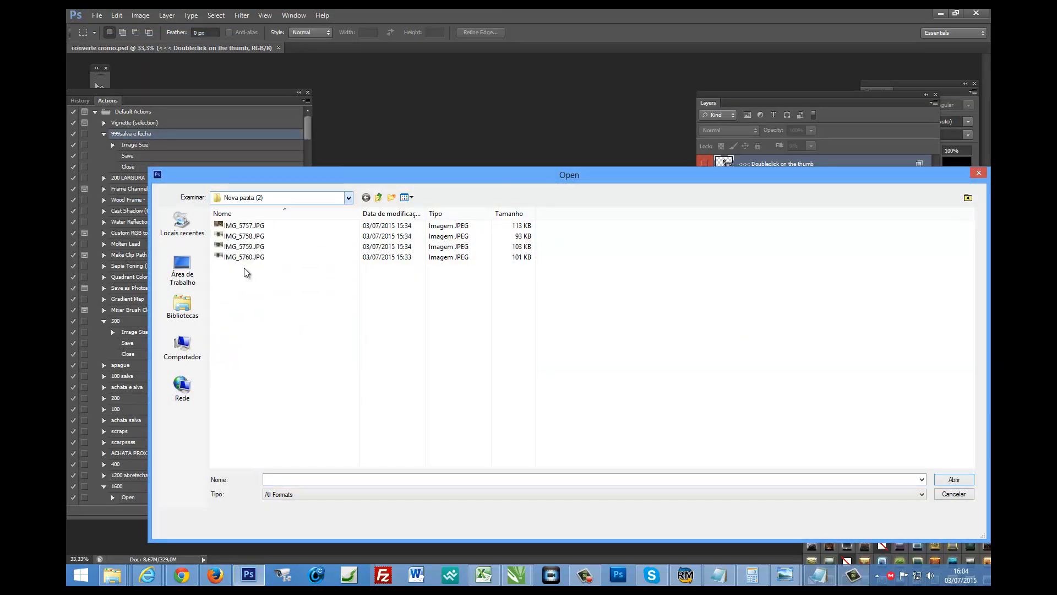
scroll(270, 422, down, 10)
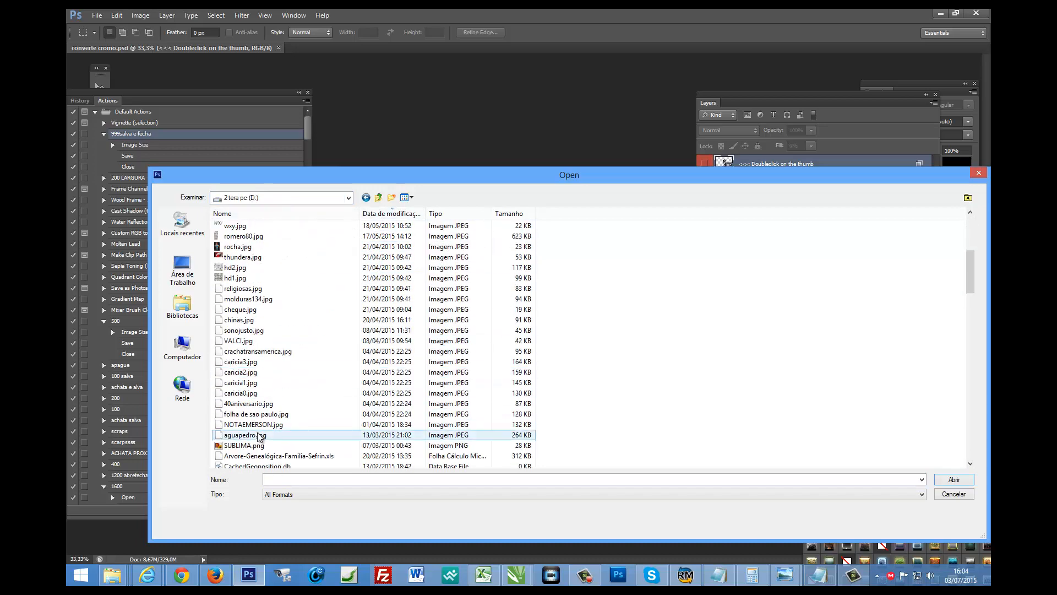
double_click(269, 271)
double_click(269, 226)
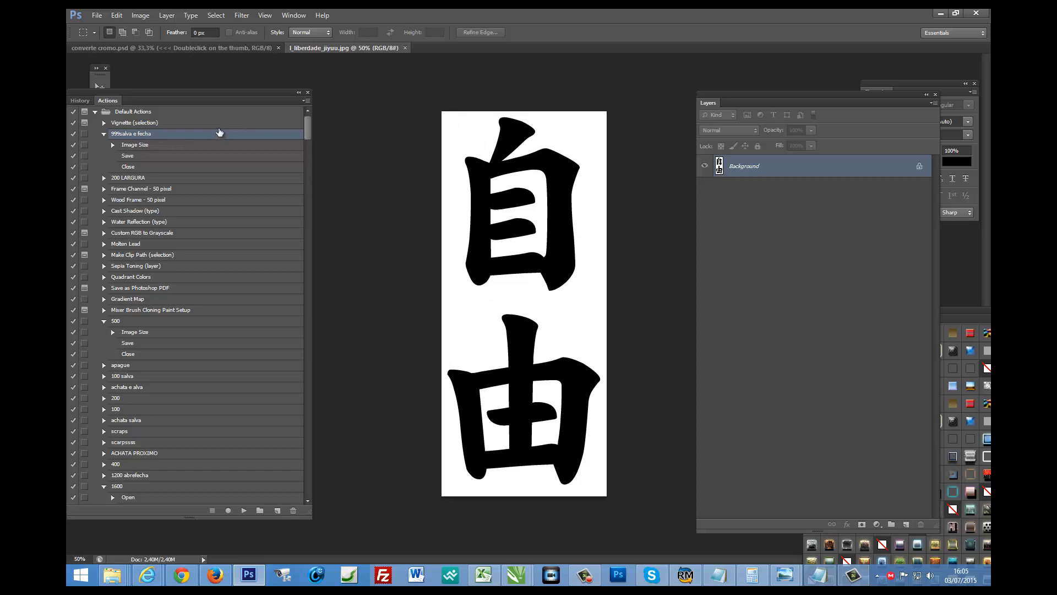
Select the white areas around and inside the kanji with the Magic Wand, then invert the selection to the black characters.
drag(155, 96, 266, 316)
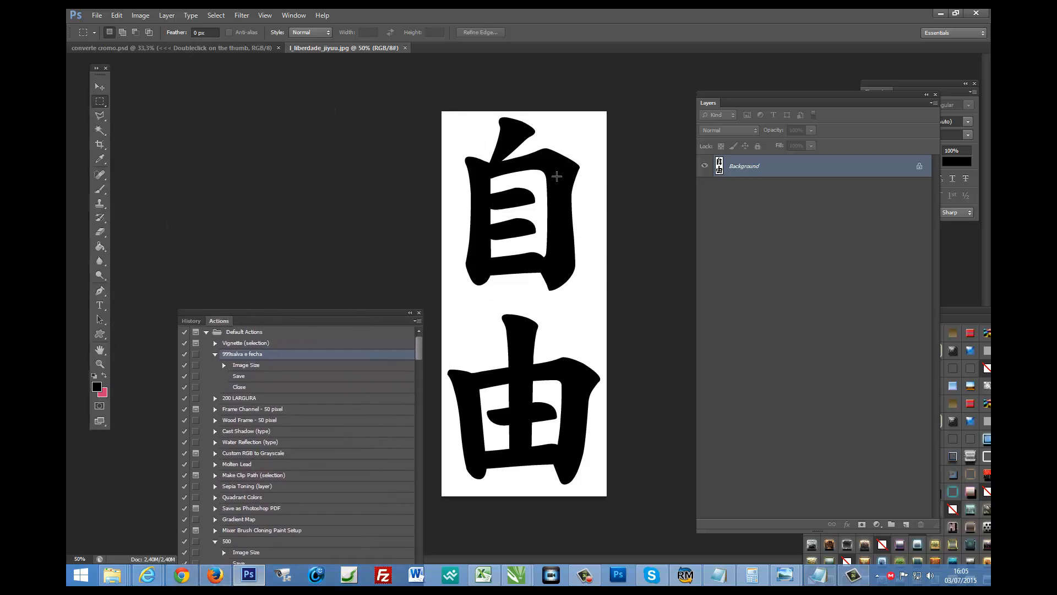
click(100, 130)
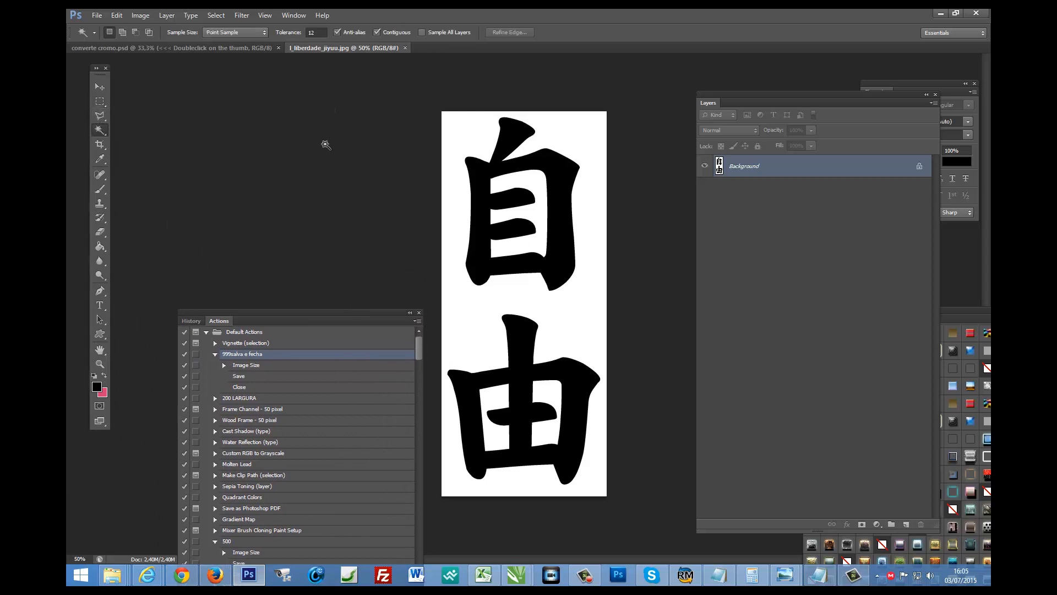
click(469, 130)
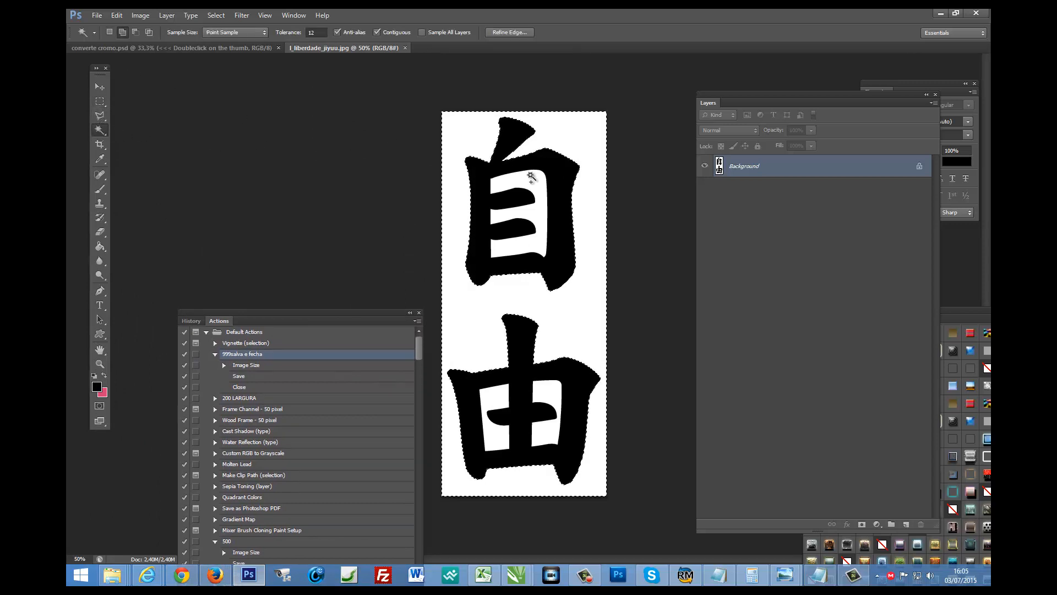
shift+click(534, 183)
shift+click(512, 229)
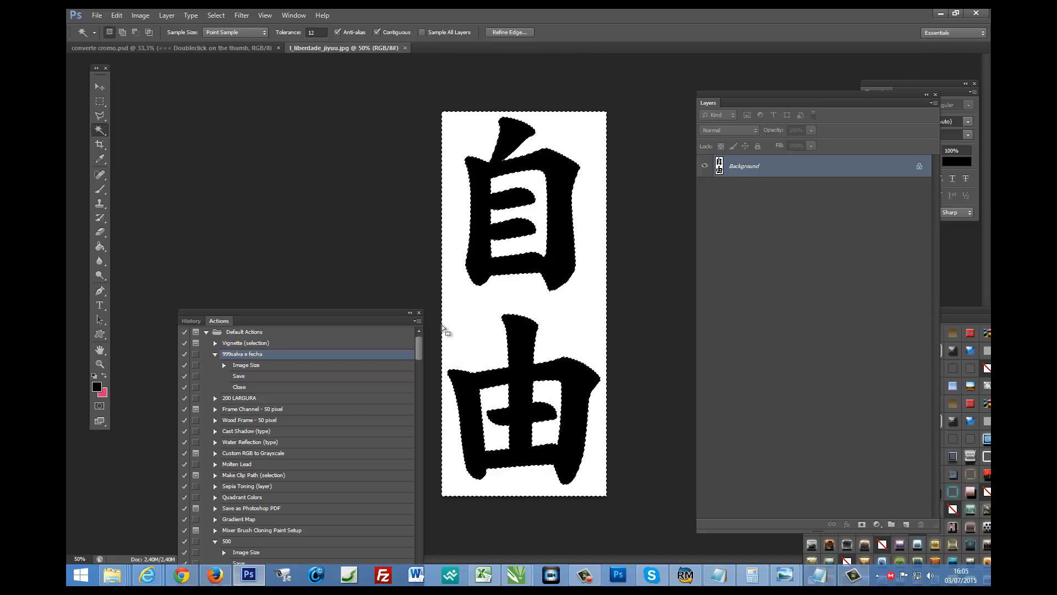
click(216, 15)
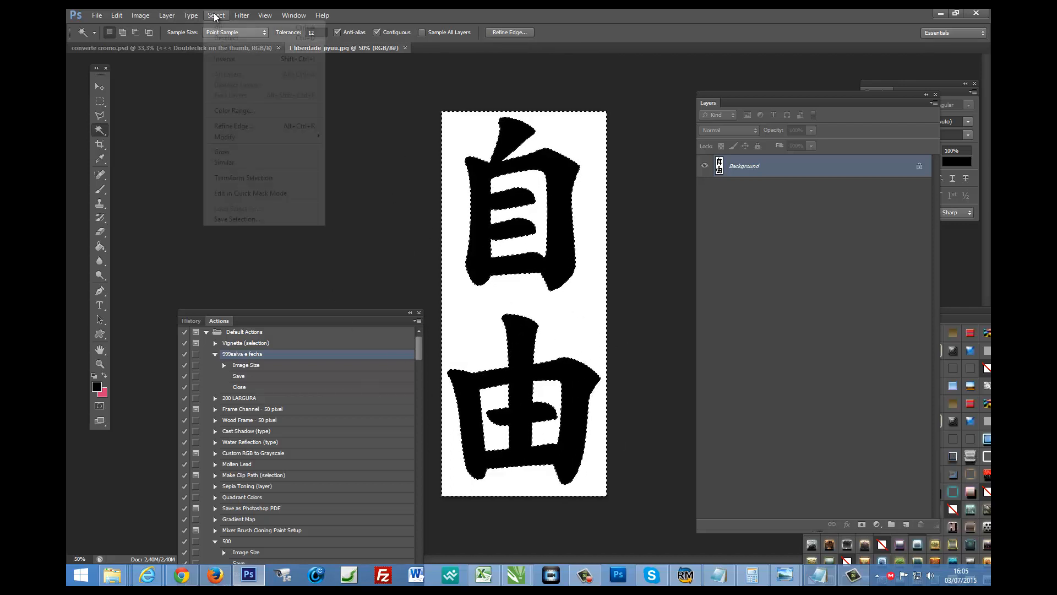
click(225, 58)
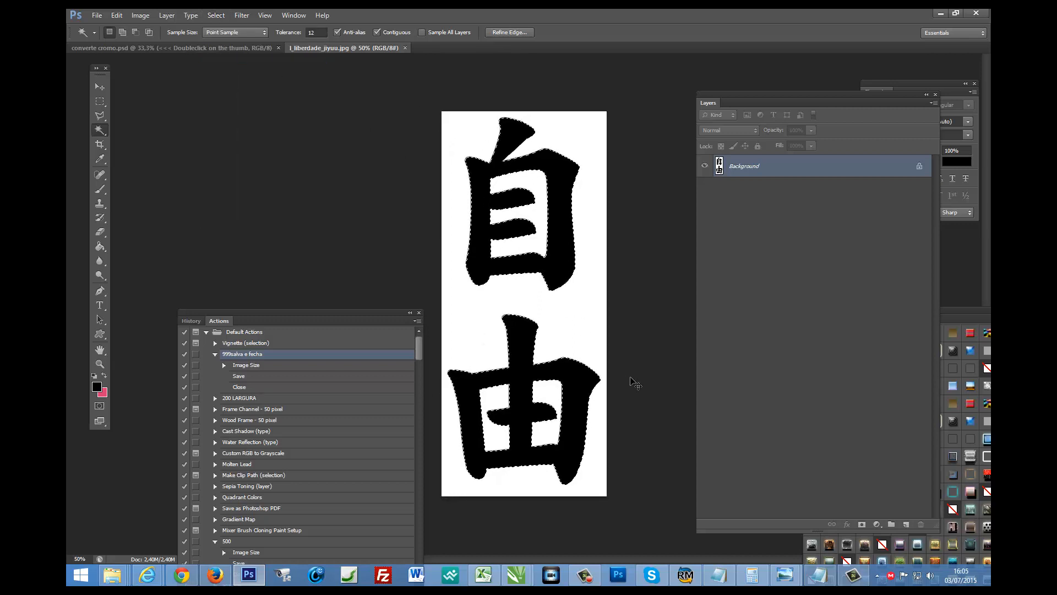
Copy the selected kanji into a new 558 × 1335 pixel document with a transparent background.
key(ctrl+n)
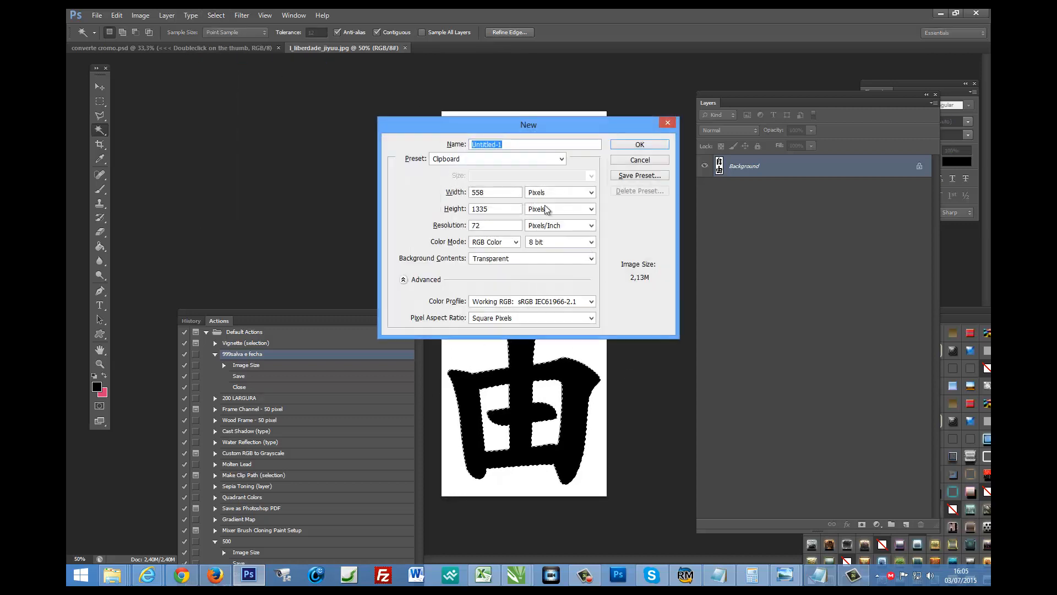
click(511, 259)
click(511, 259)
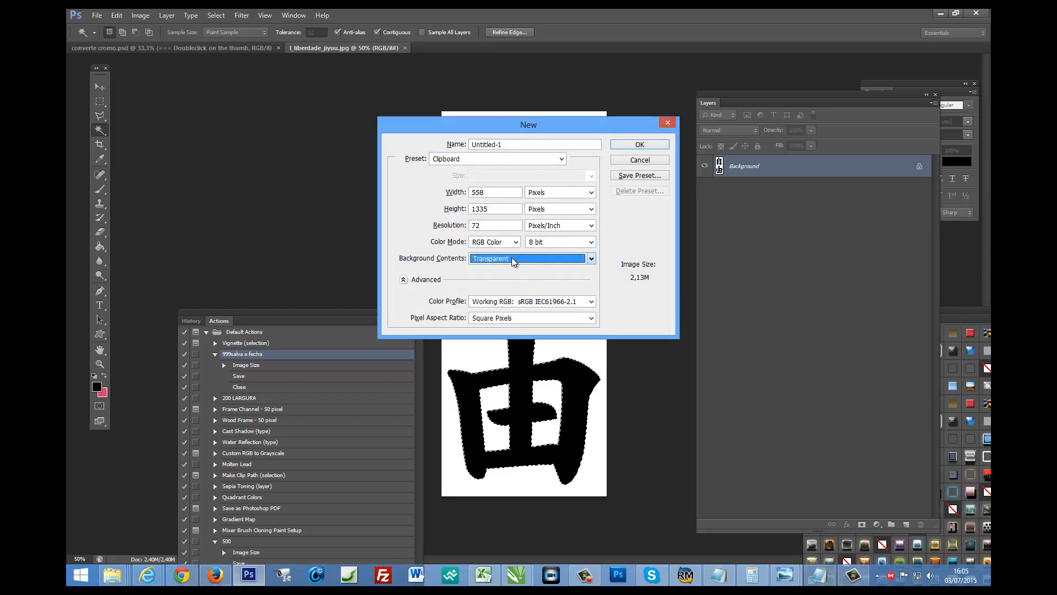
click(637, 146)
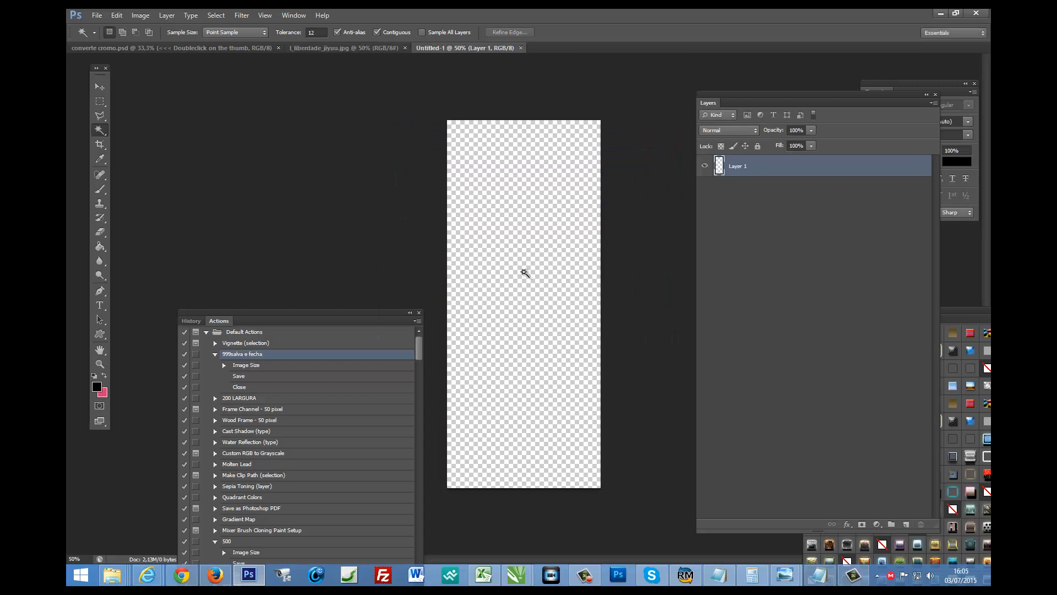
key(ctrl+v)
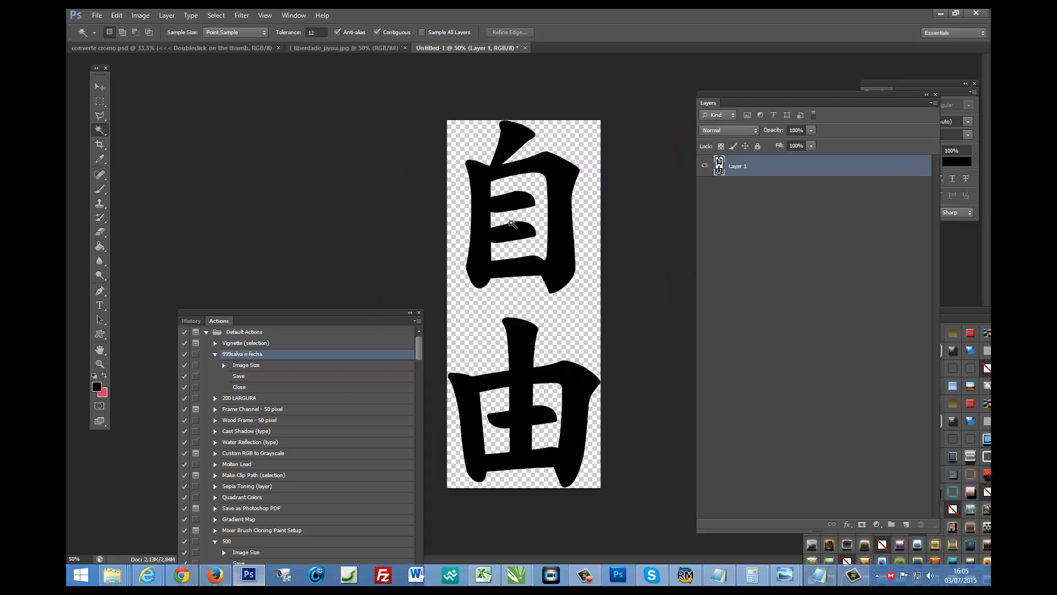
Save the isolated kanji document as a PNG named liberdade in the aula cromo2 folder.
click(96, 15)
click(111, 144)
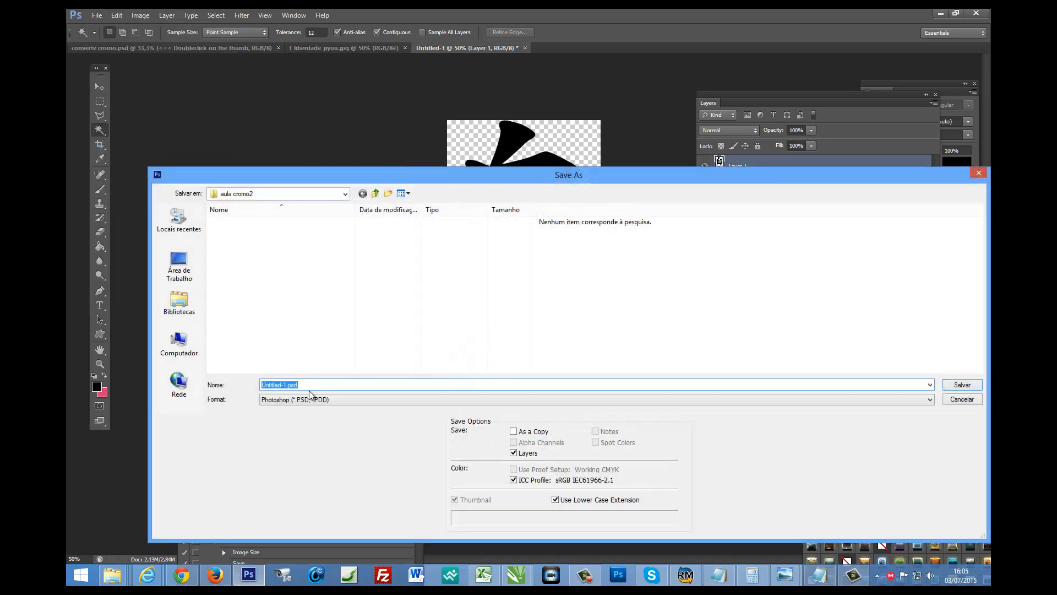
click(310, 400)
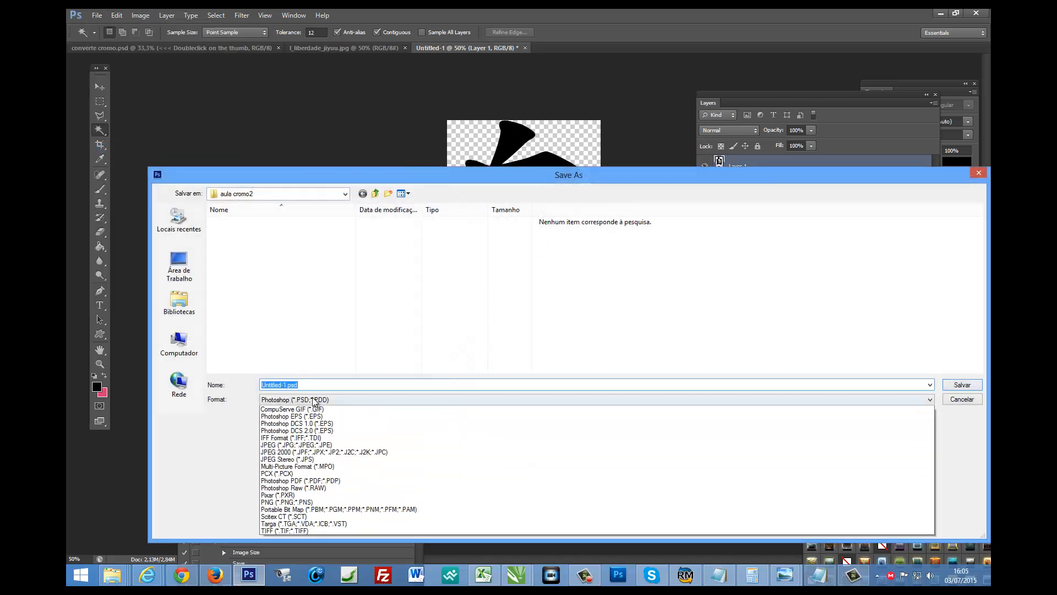
click(294, 523)
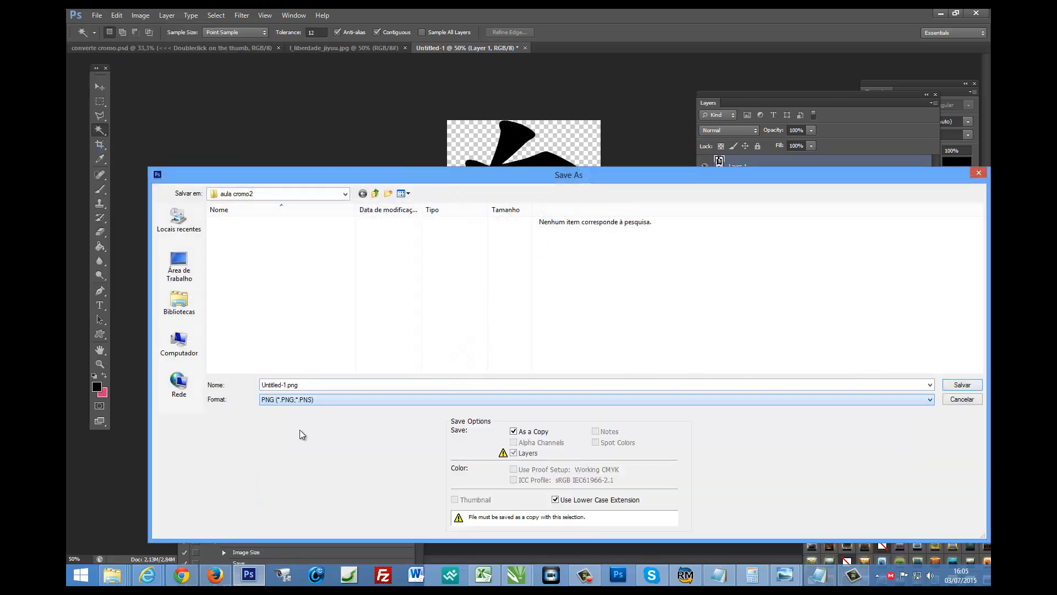
double_click(307, 385)
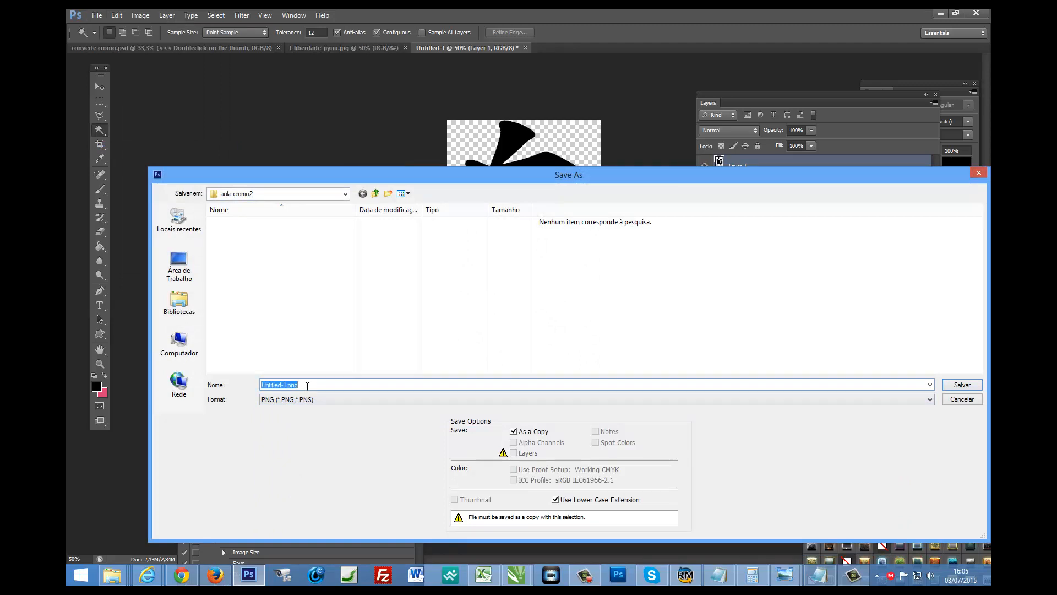
click(182, 575)
key(alt+Tab)
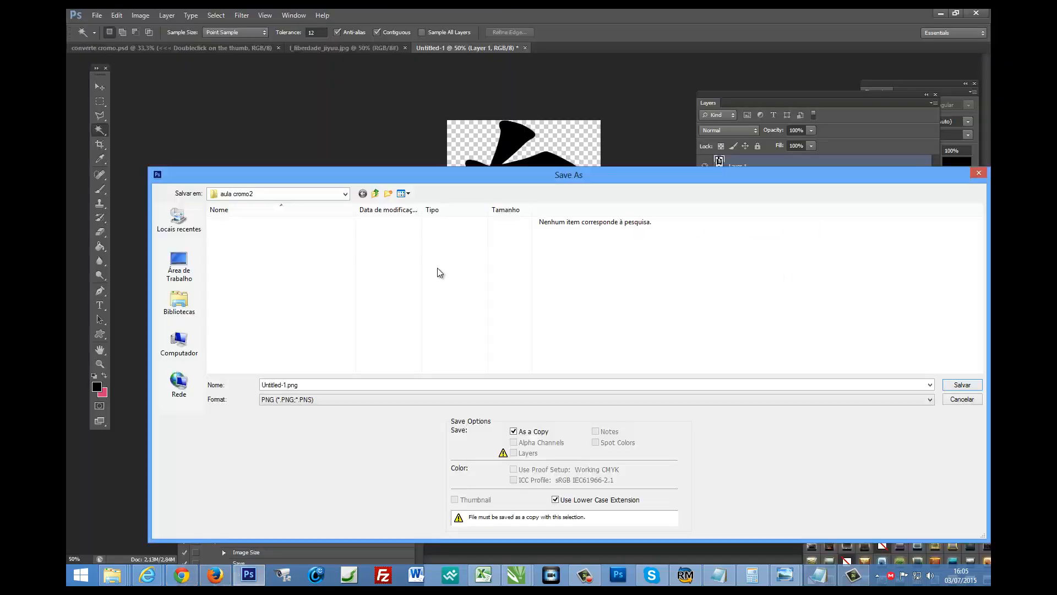
double_click(305, 385)
text(liberdade)
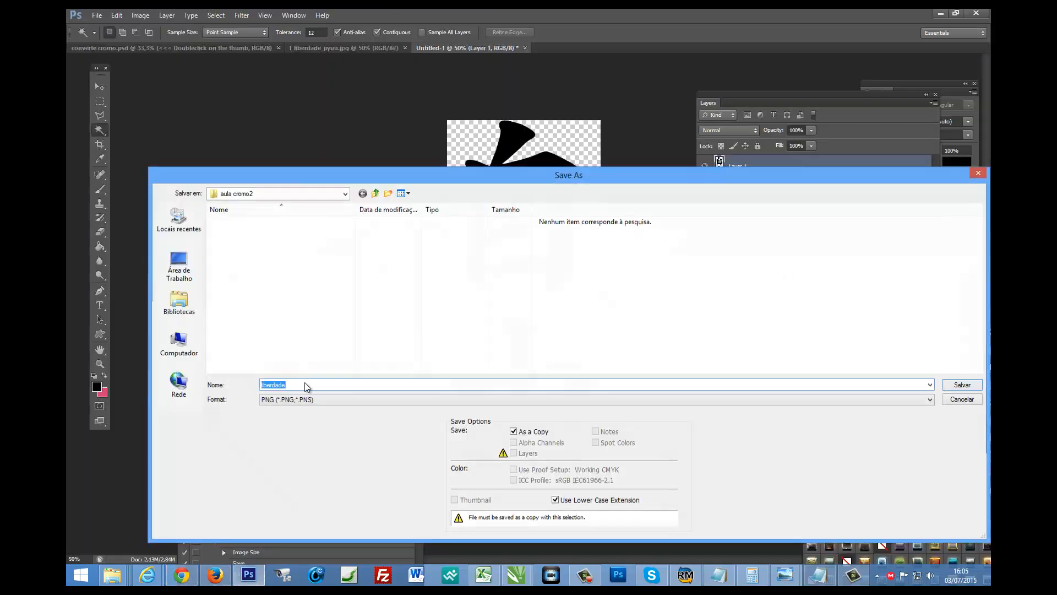
key(Return)
key(Return)
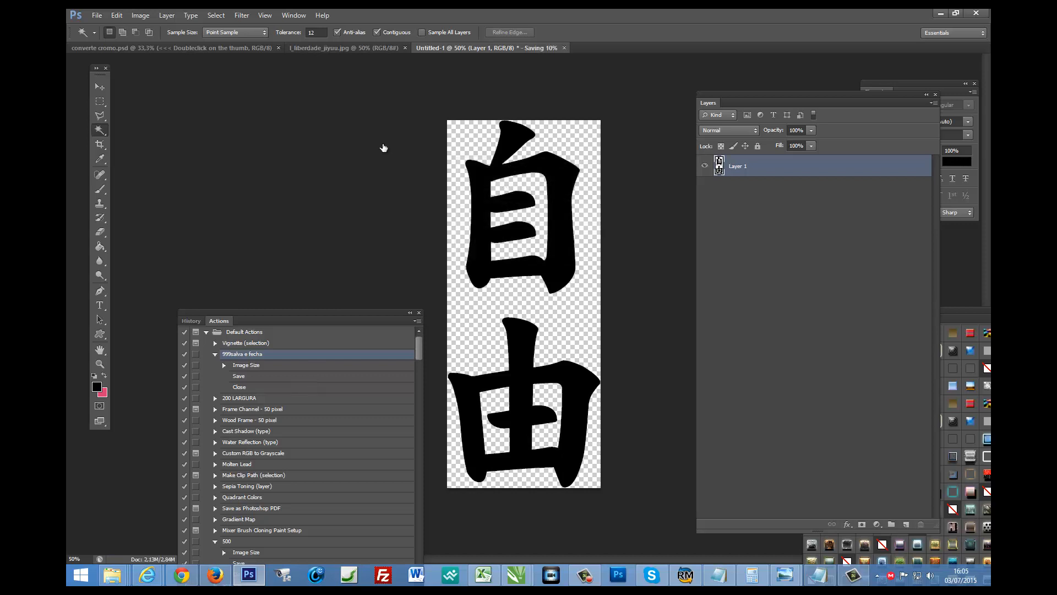
In converte cromo.psd, replace the sucesso layer inside the "Doubleclick on the thumb" smart object with liberdade.png, then save and close it.
click(213, 47)
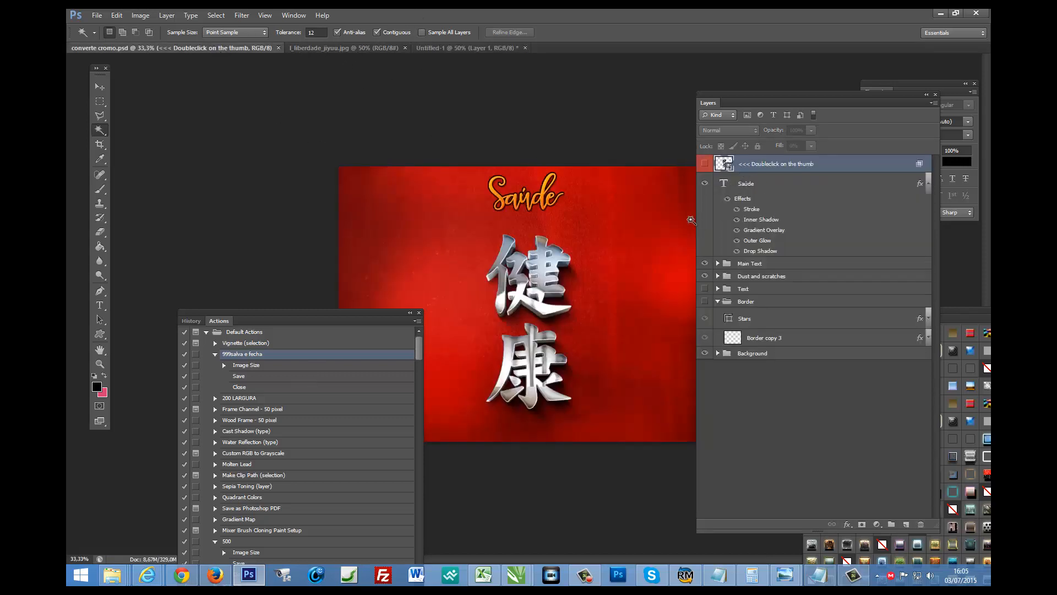
double_click(722, 162)
click(595, 236)
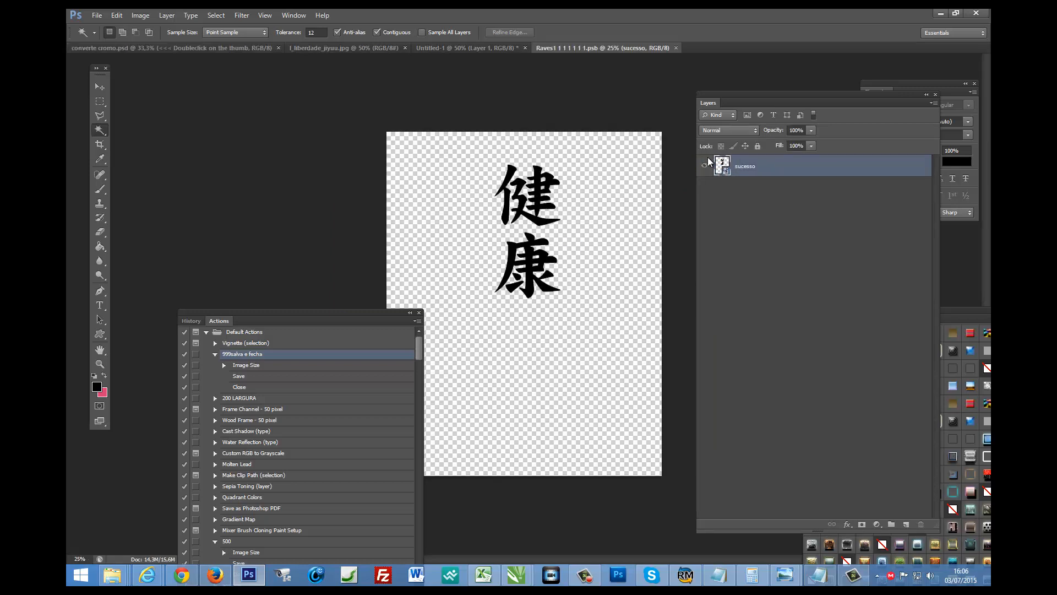
right_click(777, 167)
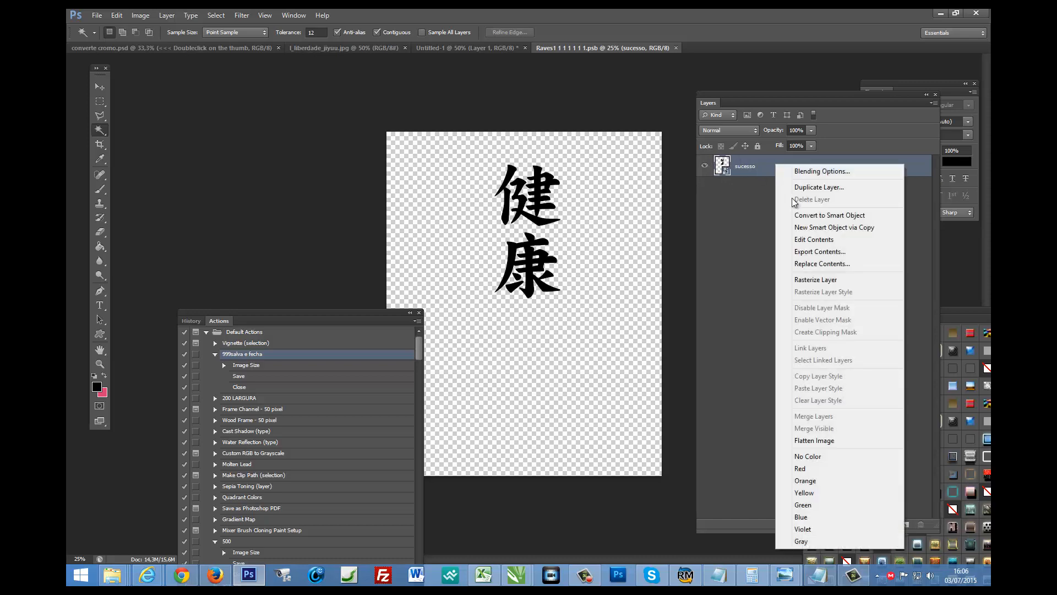
click(818, 265)
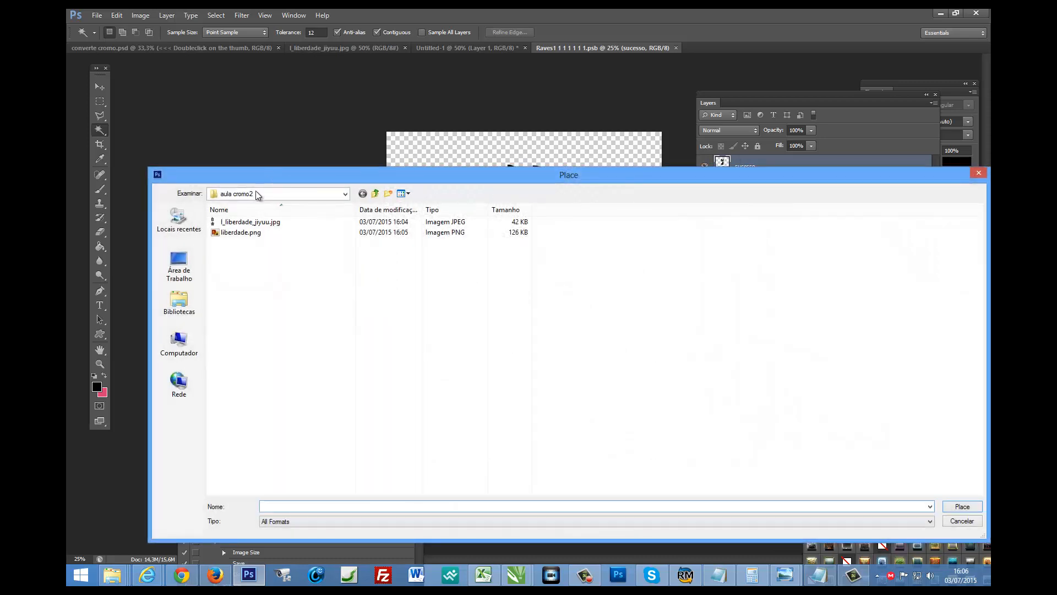
click(251, 222)
double_click(250, 233)
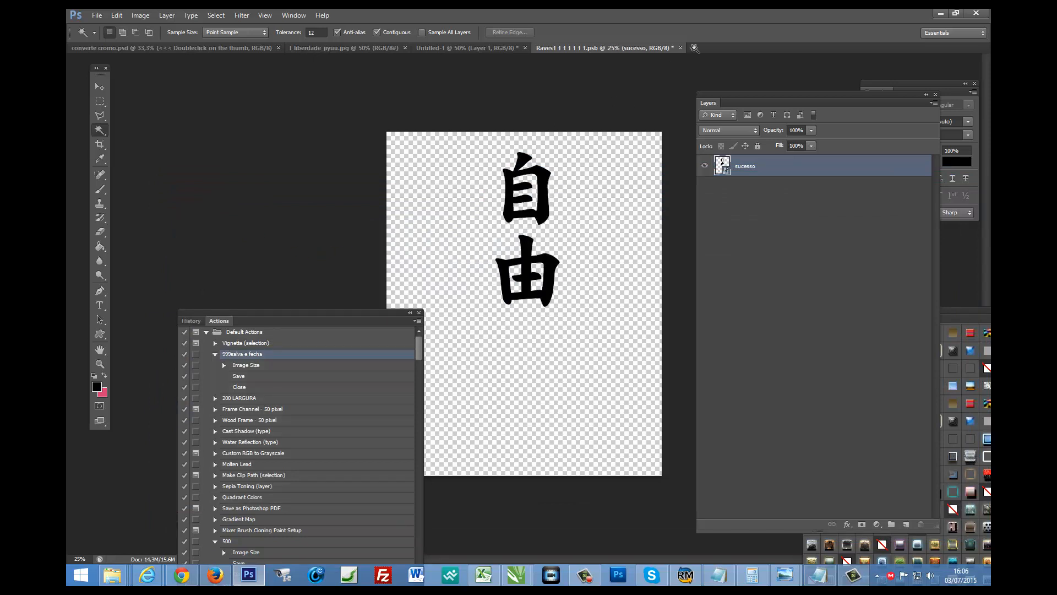
click(680, 47)
click(510, 218)
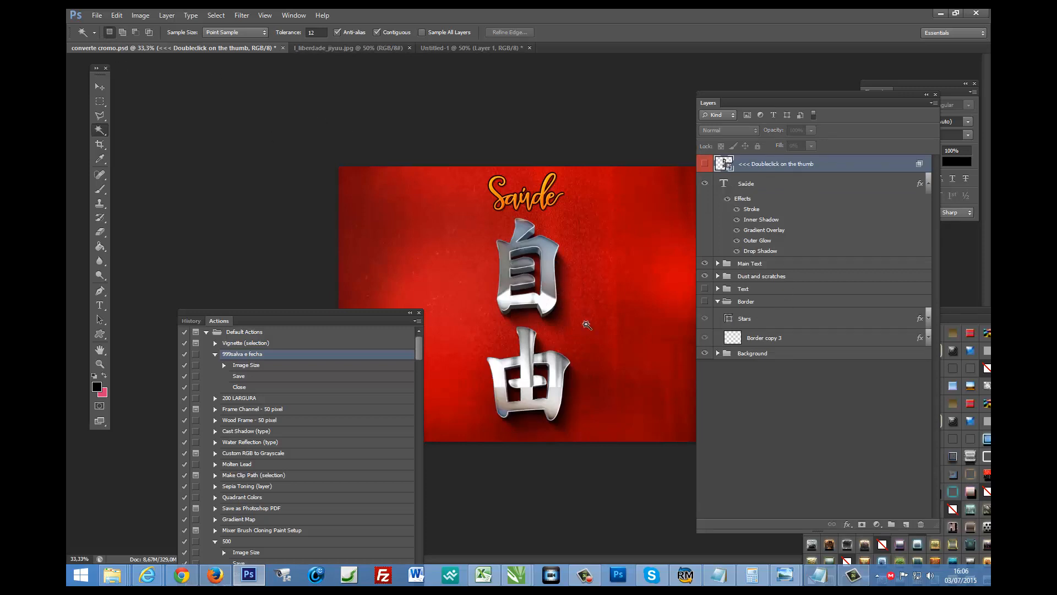
Change the Saúde title text above the chrome kanji to Liberdade.
key(alt+Tab)
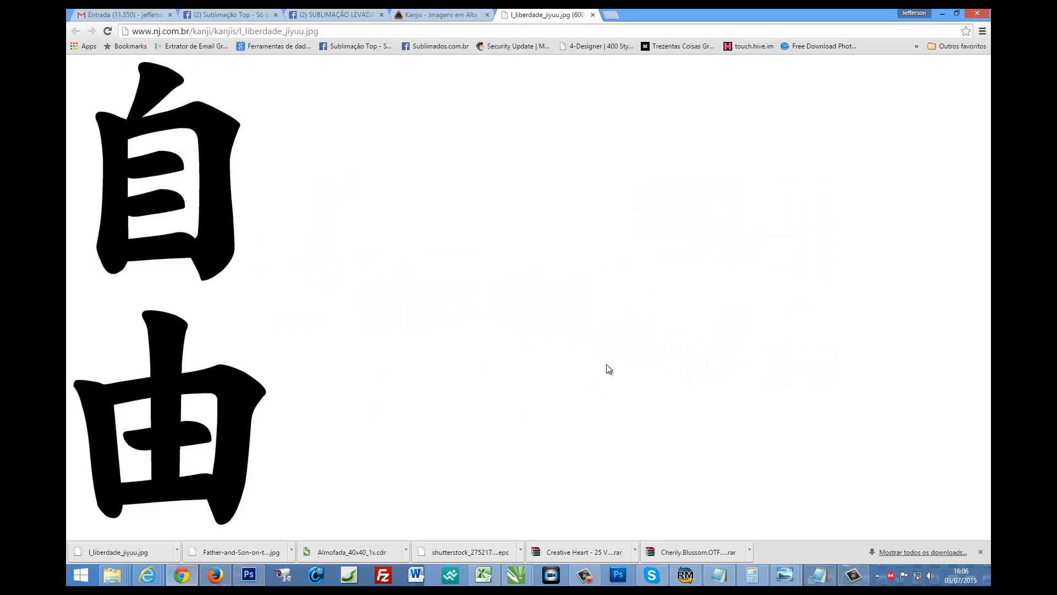
key(alt+Tab)
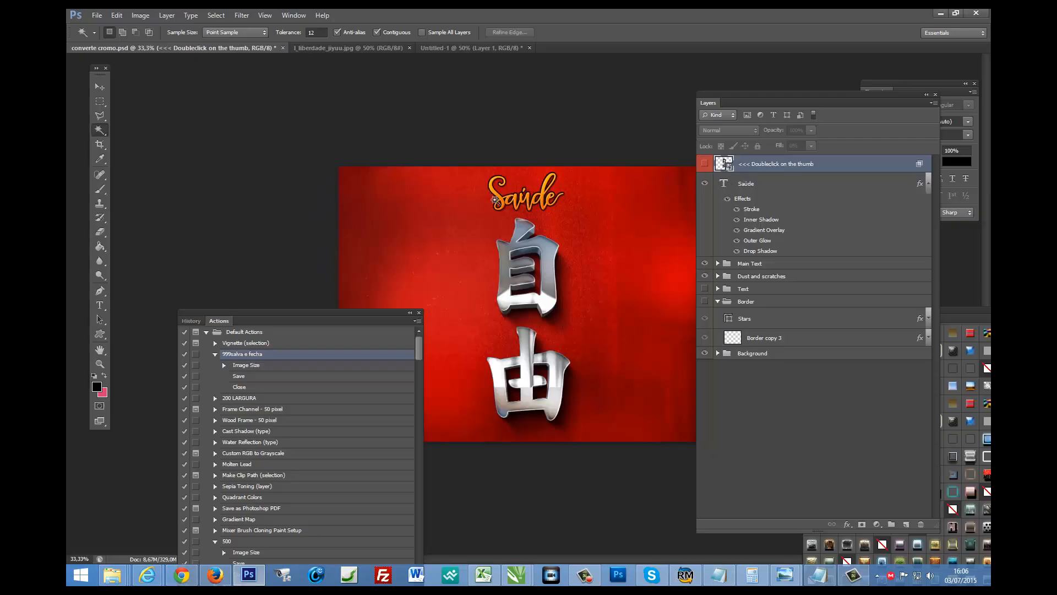
double_click(726, 184)
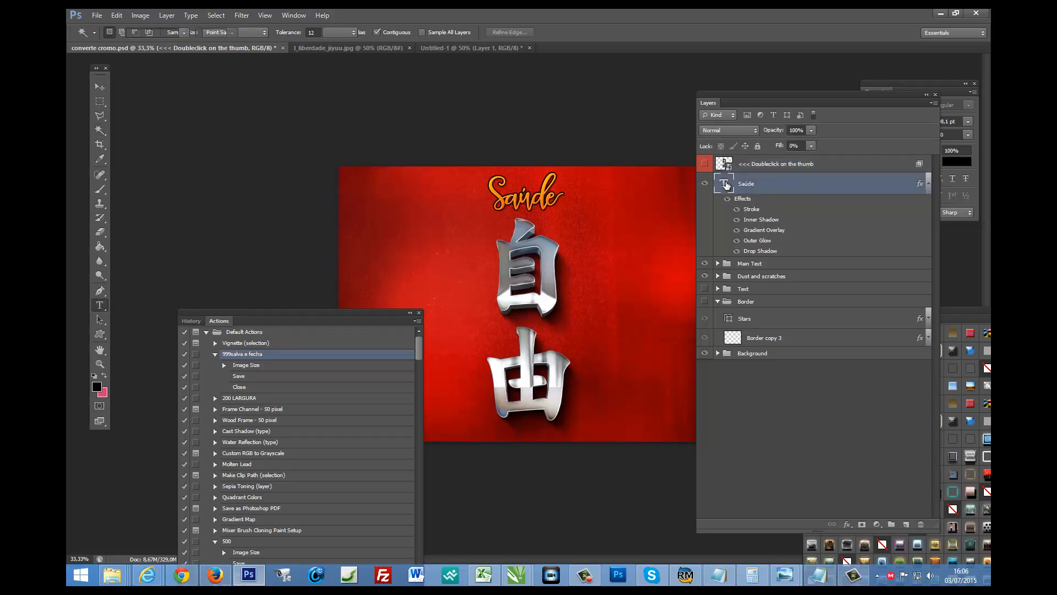
text(Li)
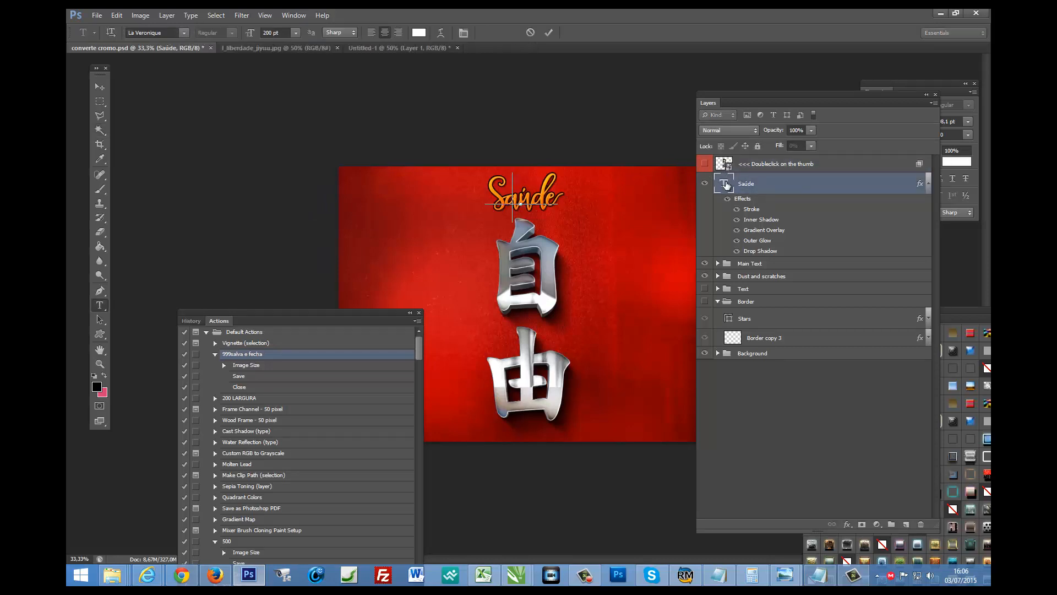
text(berdade)
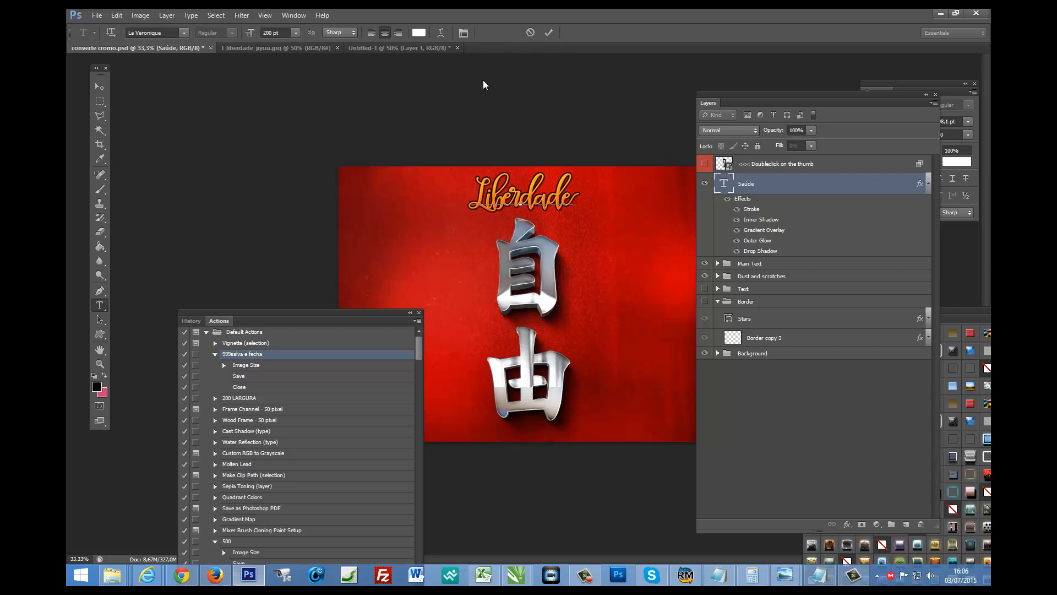
click(100, 87)
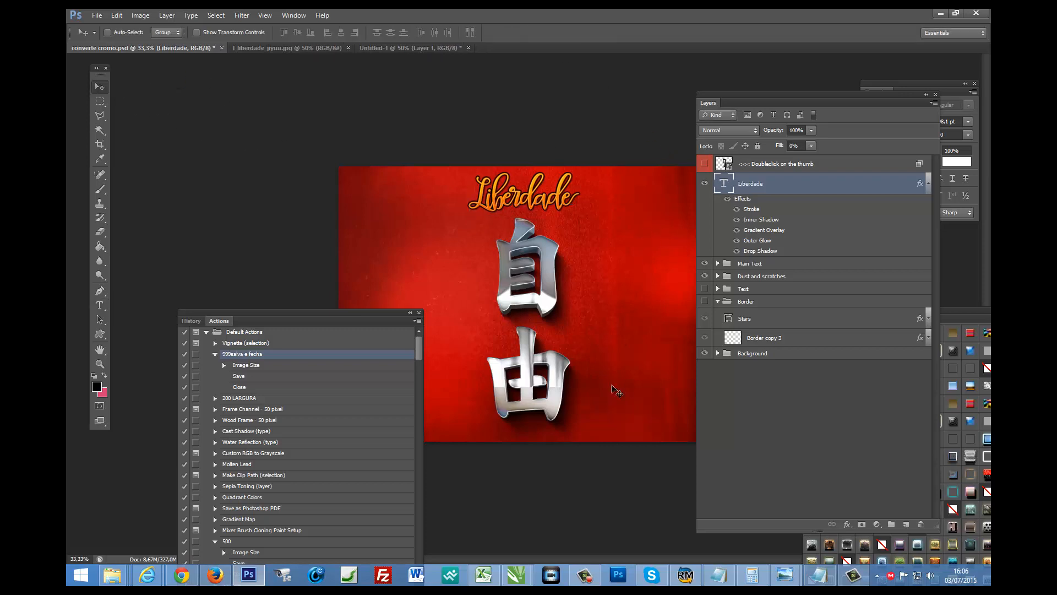
Start saving a new copy of the artwork and choose the aula cromo2 folder on drive D as its destination.
click(97, 15)
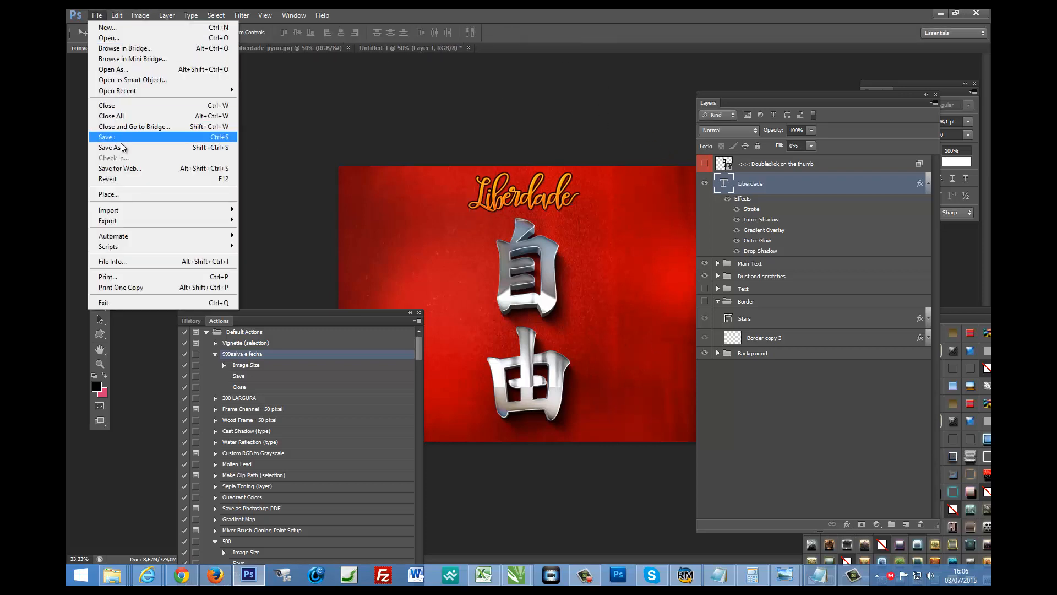
click(113, 148)
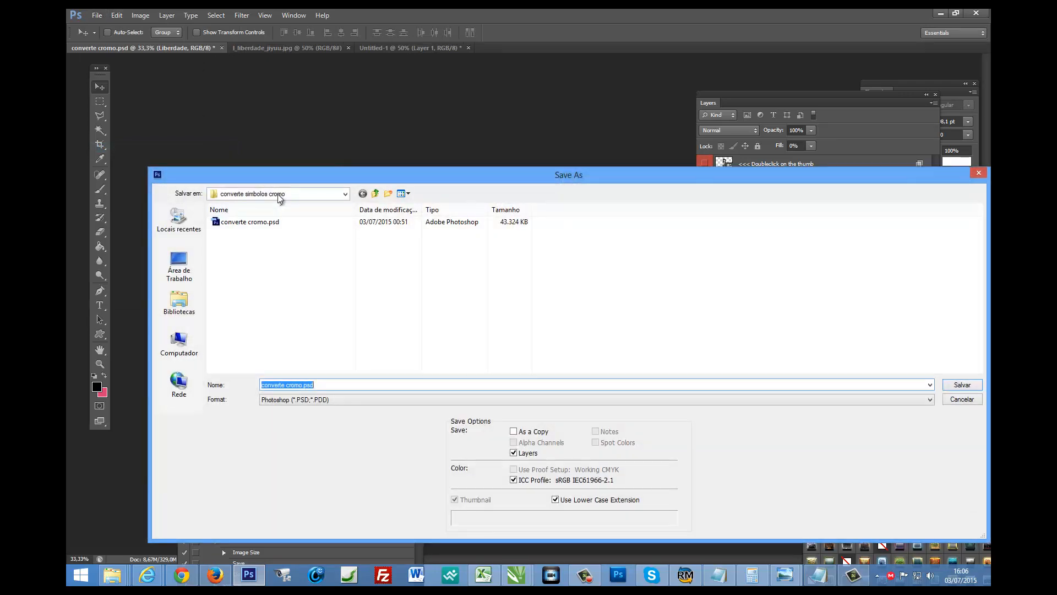
click(264, 192)
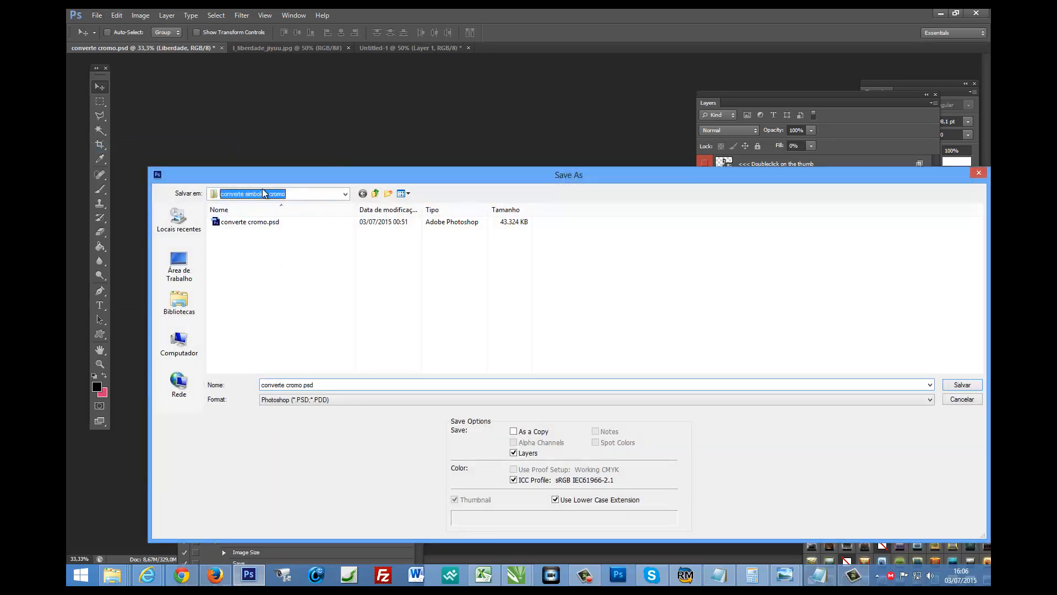
click(263, 258)
click(388, 209)
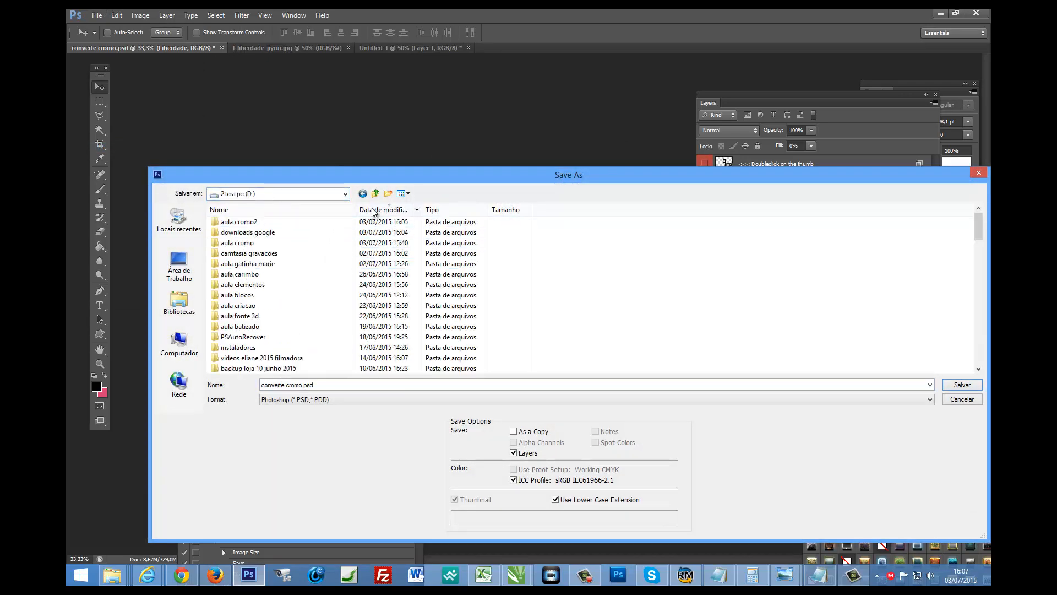
click(246, 222)
double_click(247, 224)
Save the artwork as a JPEG named liberdade with medium quality 7.
click(320, 399)
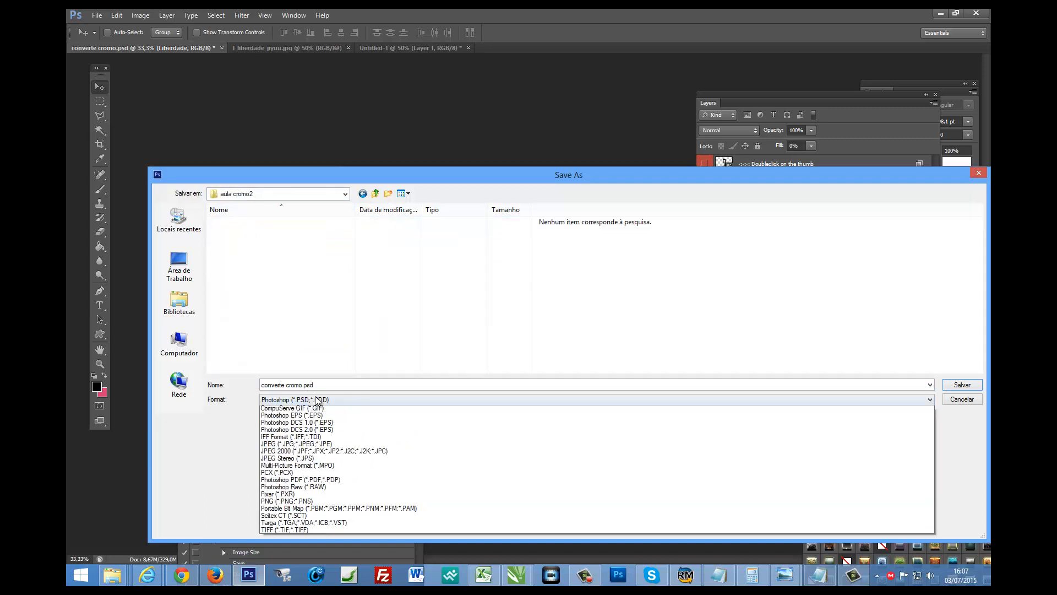
click(290, 466)
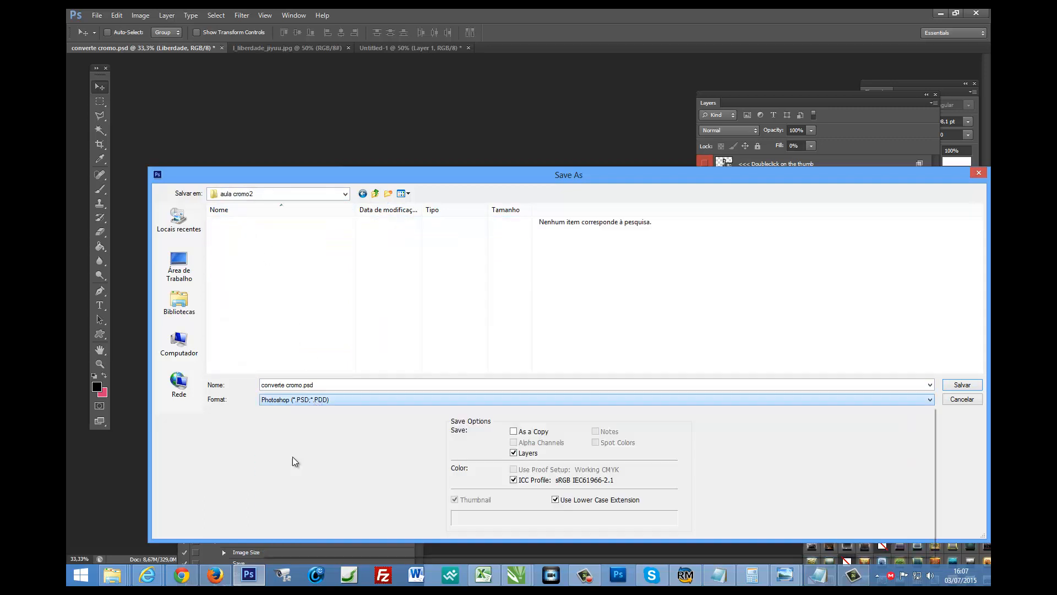
click(313, 385)
text(liberdade)
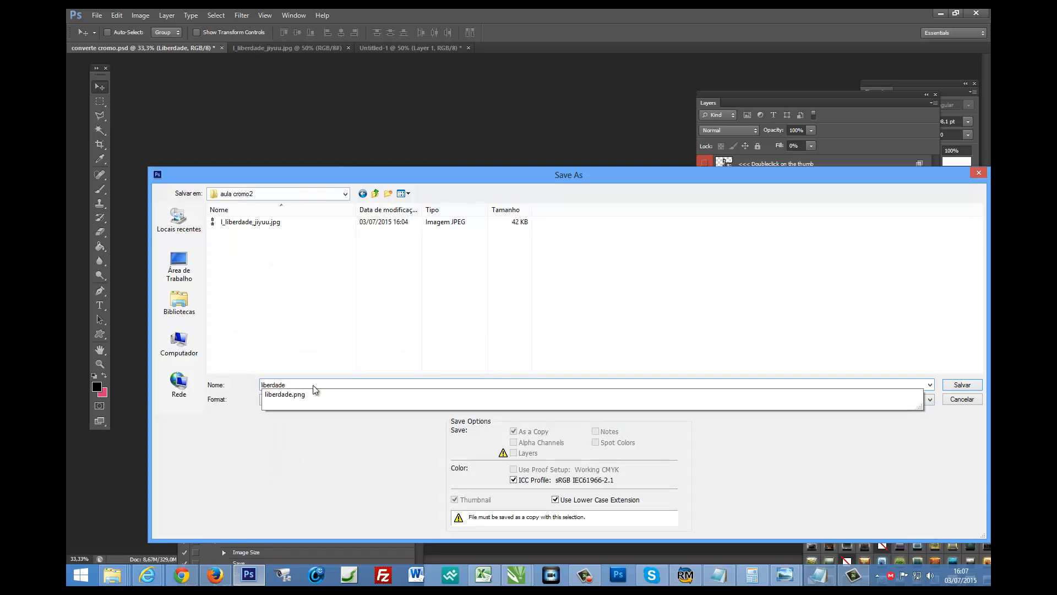
key(Return)
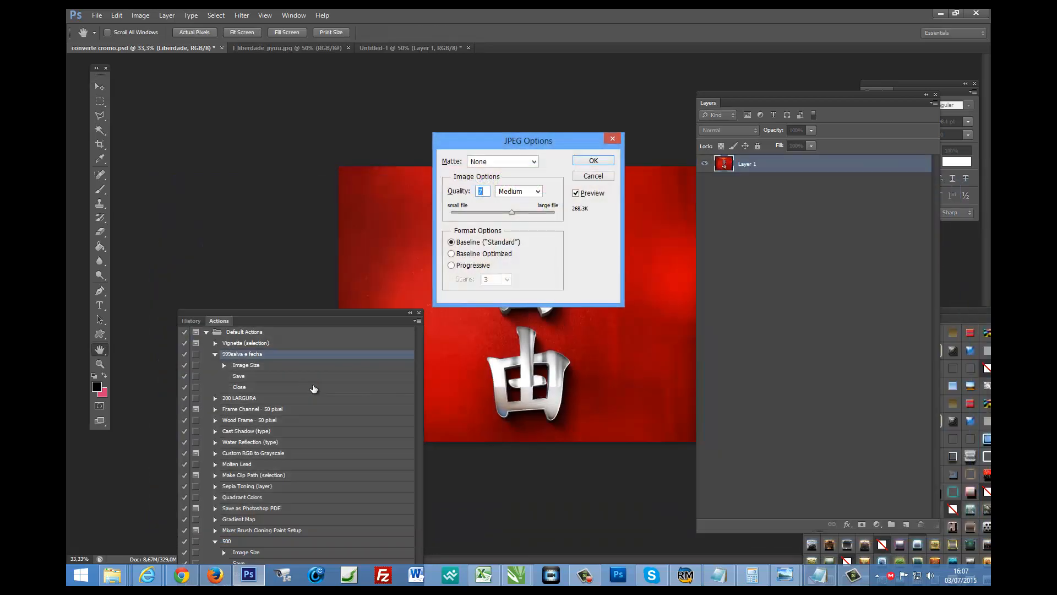
key(Return)
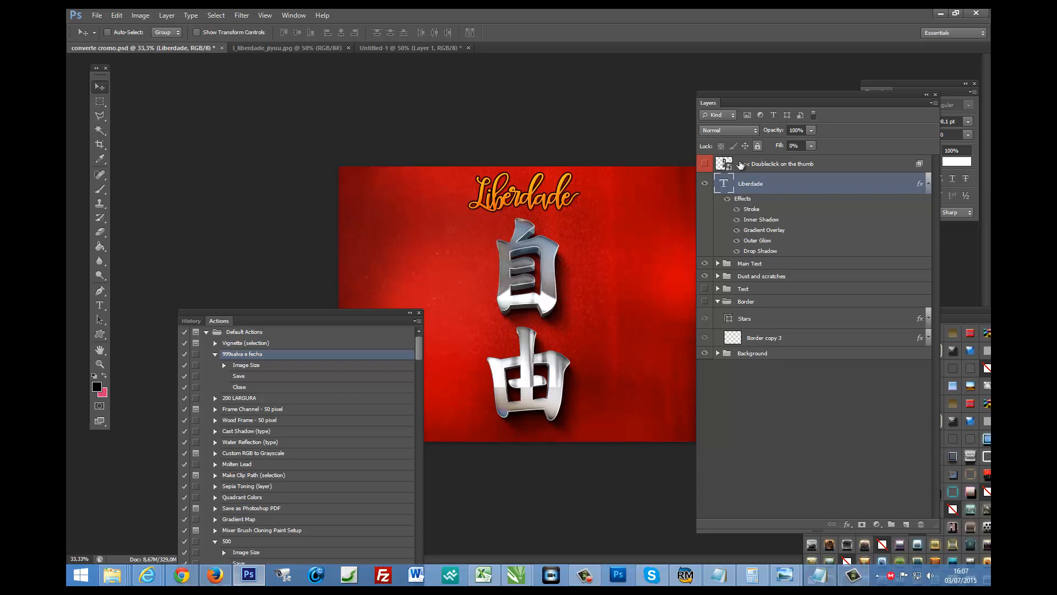
Reopen the "Doubleclick on the thumb" smart object and try to delete the kanji directly from its sucesso layer.
double_click(724, 164)
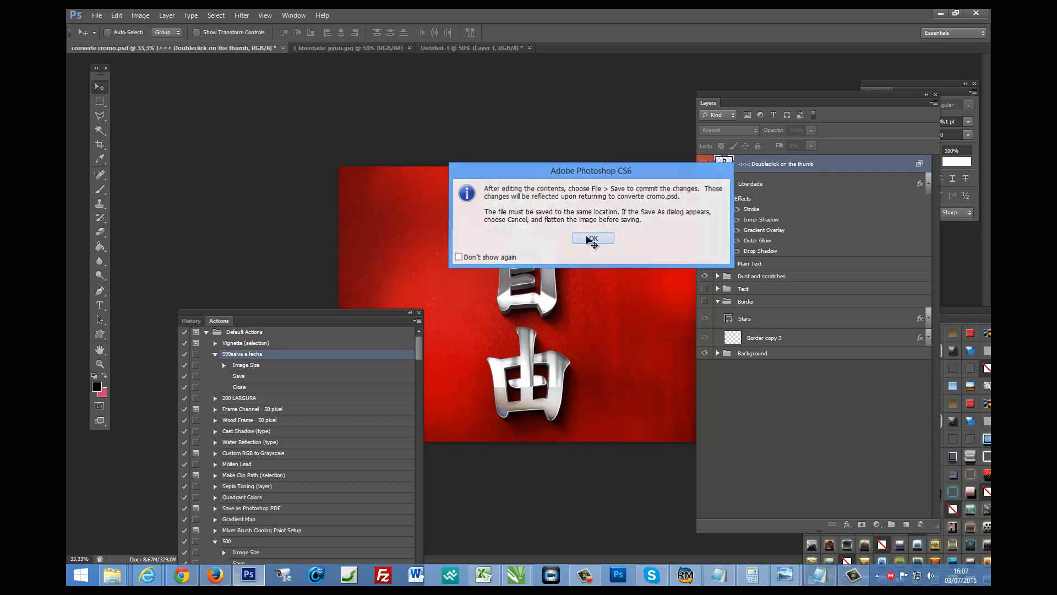
click(592, 238)
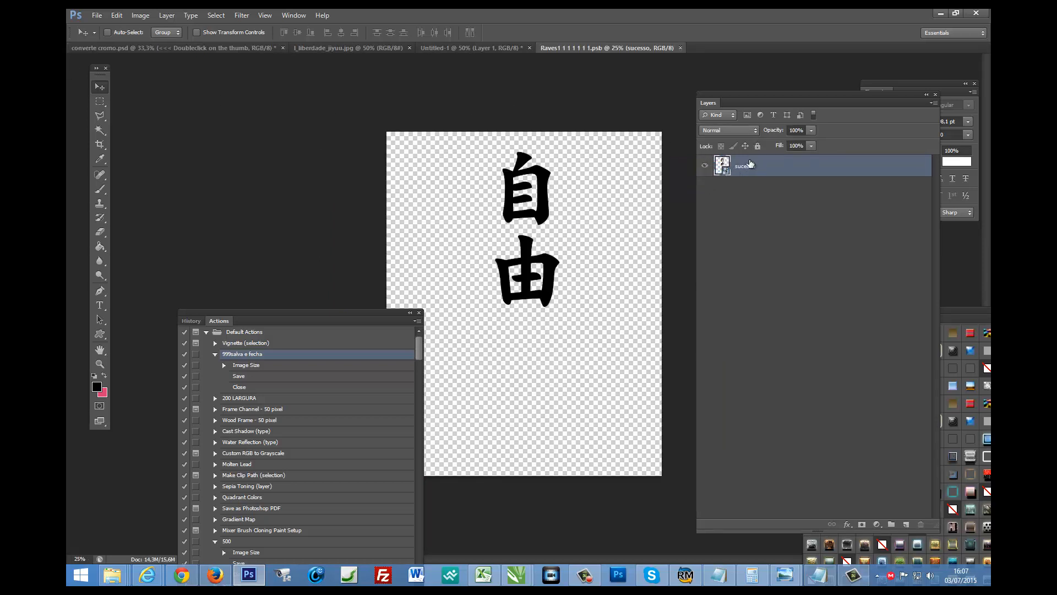
key(ctrl+a)
key(Delete)
key(Return)
right_click(764, 168)
click(764, 175)
Open the nested sucesso smart object, delete all the kanji artwork from Layer 0, then save and close it.
double_click(721, 168)
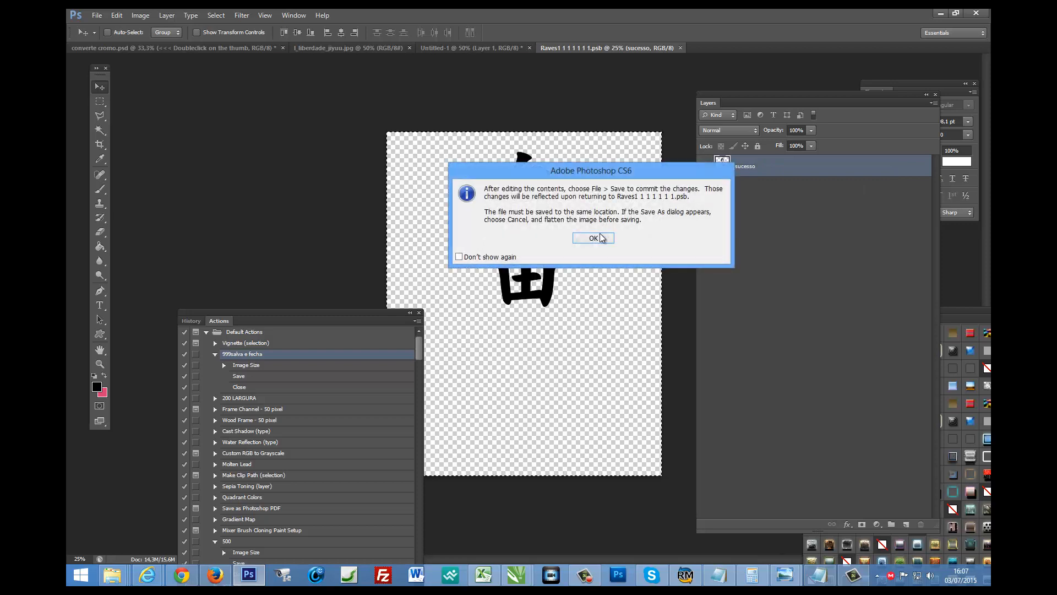
click(601, 239)
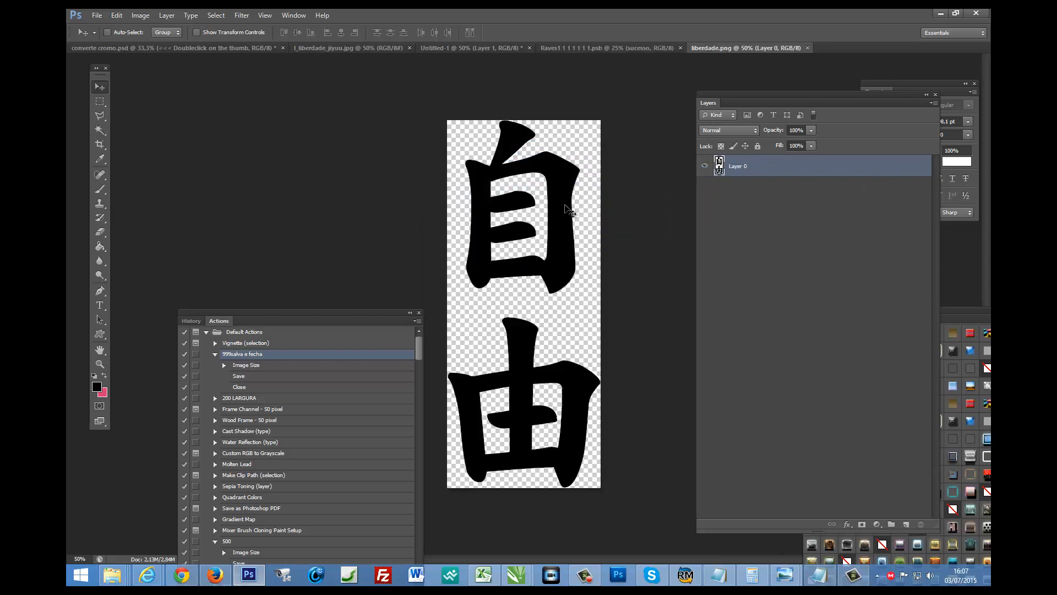
key(ctrl+a)
key(Delete)
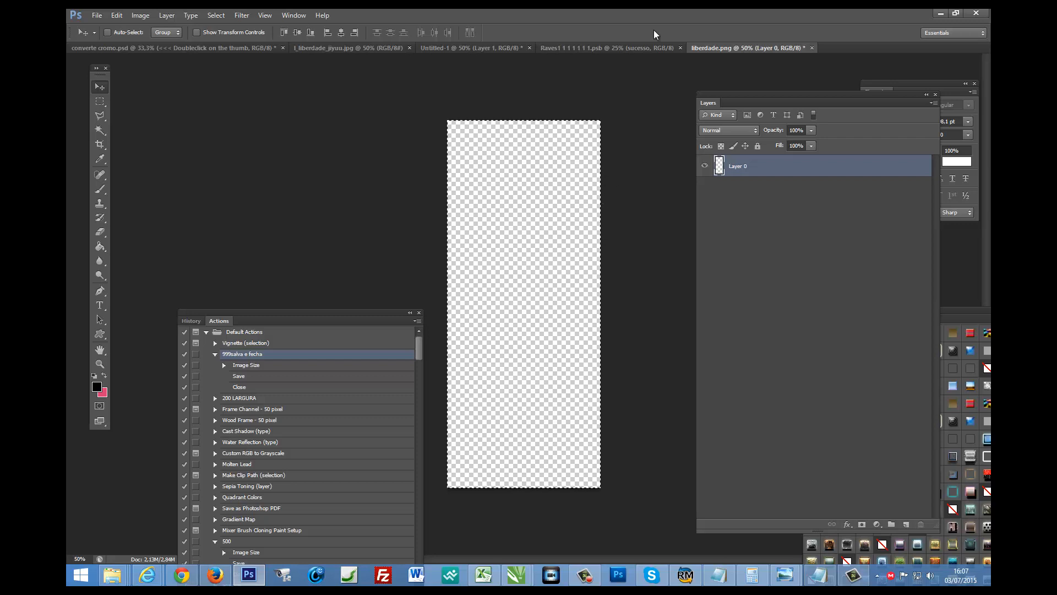
click(811, 48)
click(522, 218)
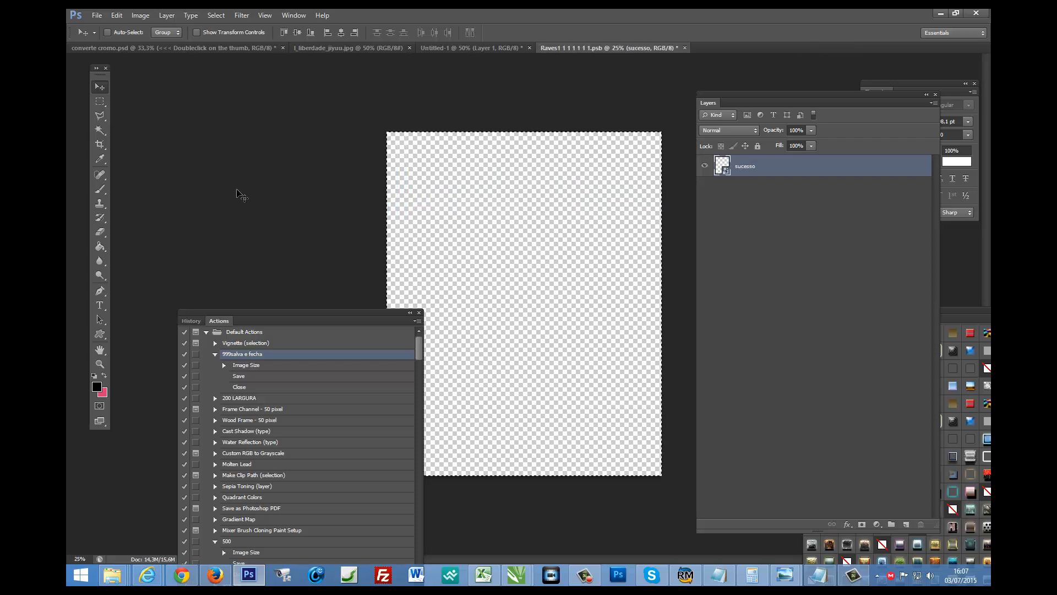
Add a new text layer reading SUBLIMADOS near the upper-left part of the empty canvas.
click(100, 305)
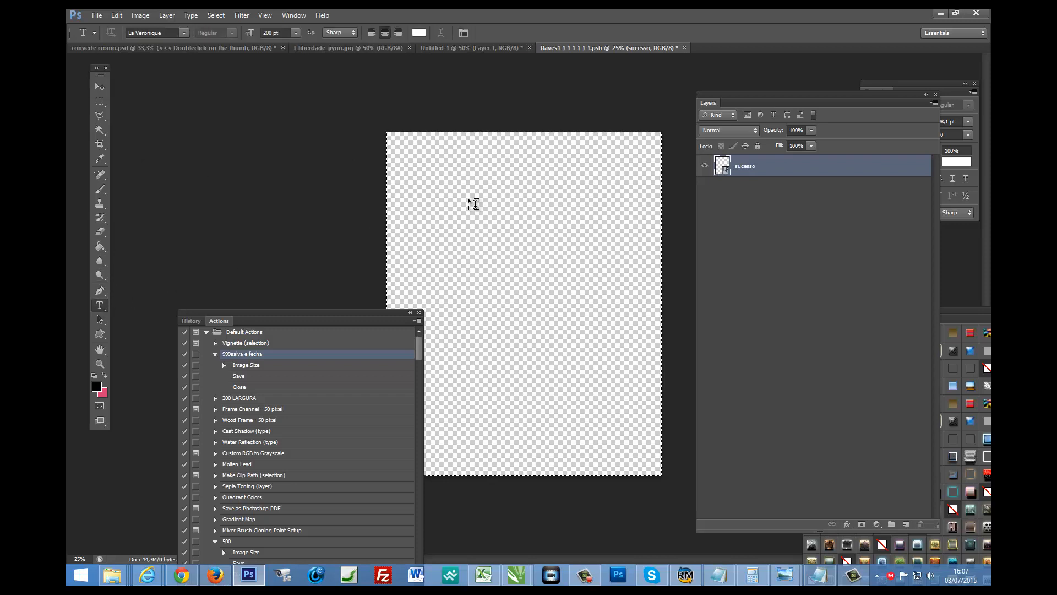
click(426, 189)
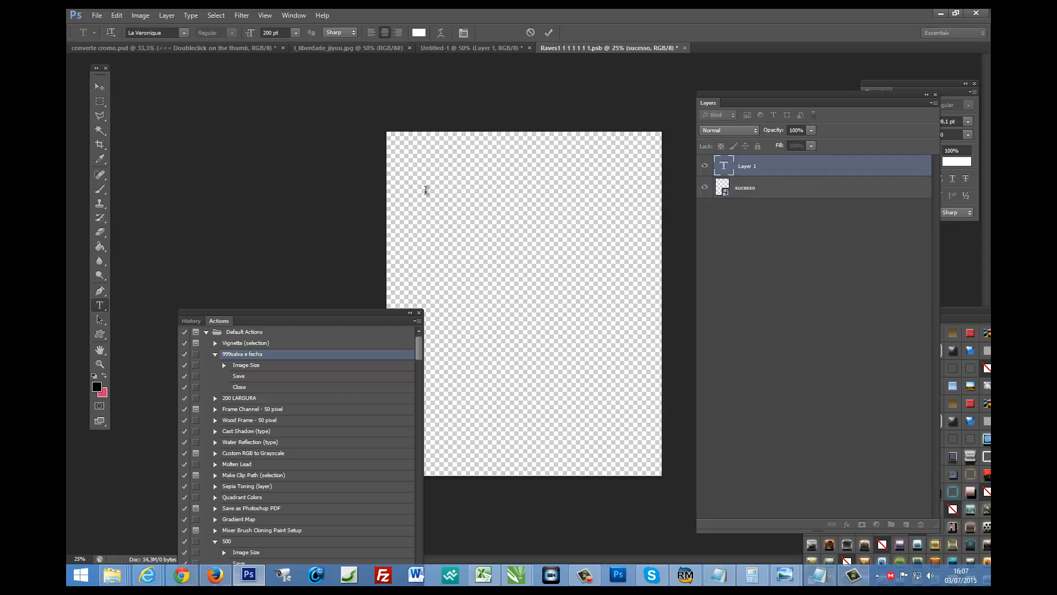
text(Supermerca)
Recolour the whole SUBLIMADOS text pure red and move it right so it lies fully inside the canvas.
key(ctrl+a)
click(418, 33)
click(461, 187)
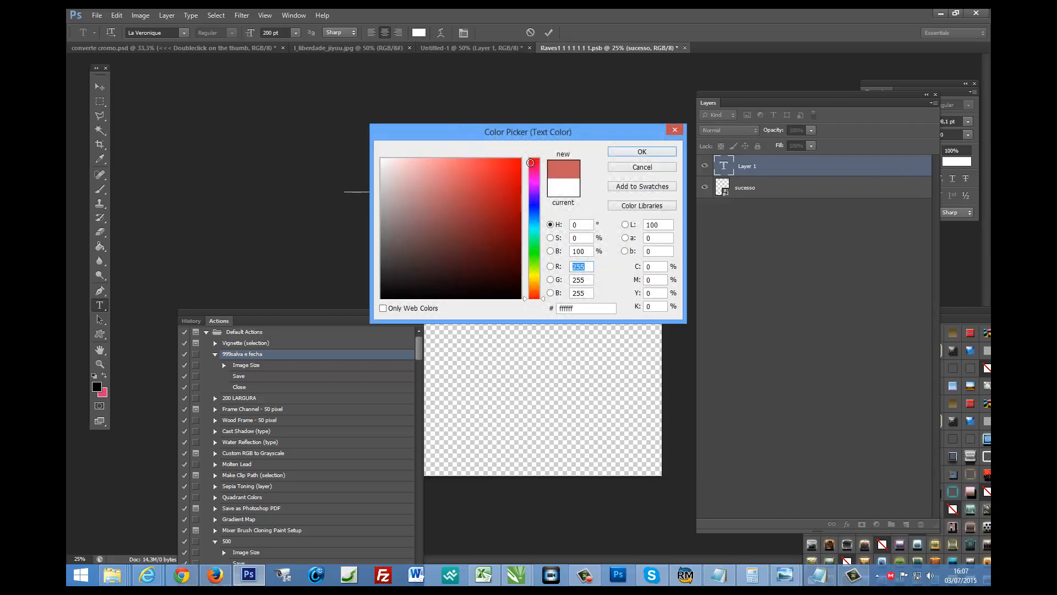
drag(530, 162, 537, 155)
click(639, 152)
click(100, 87)
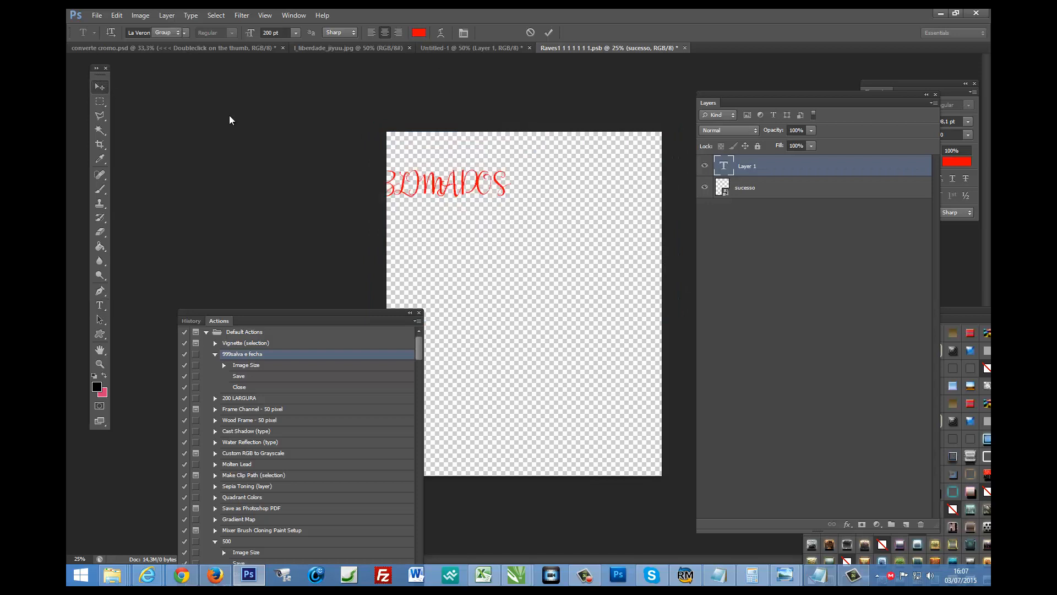
drag(427, 174, 492, 171)
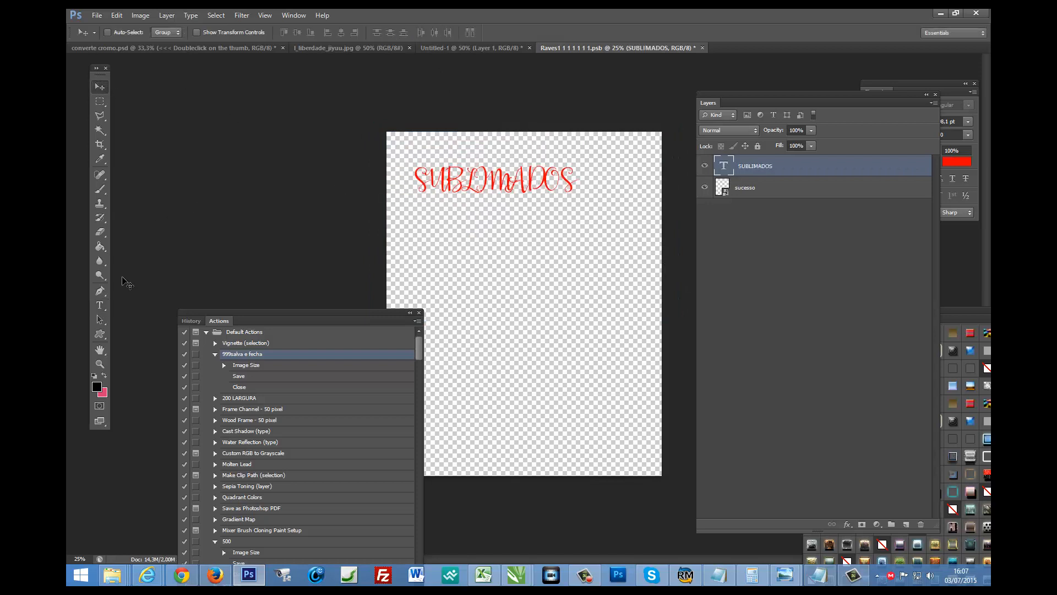
Retype everything after the initial S in lowercase so the text reads Sublimados.
click(101, 306)
drag(427, 177, 630, 178)
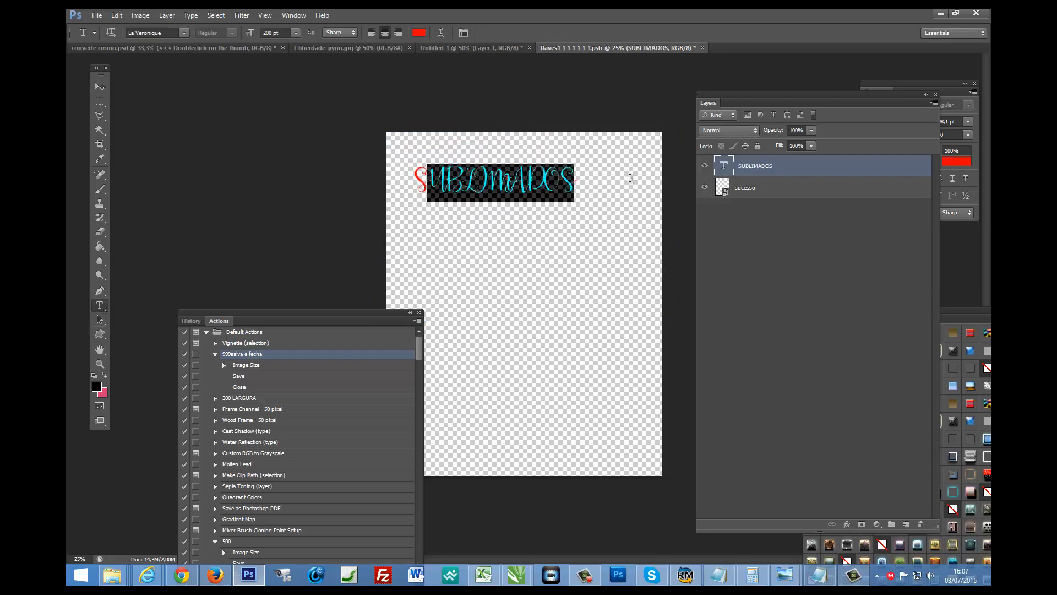
text(ubl)
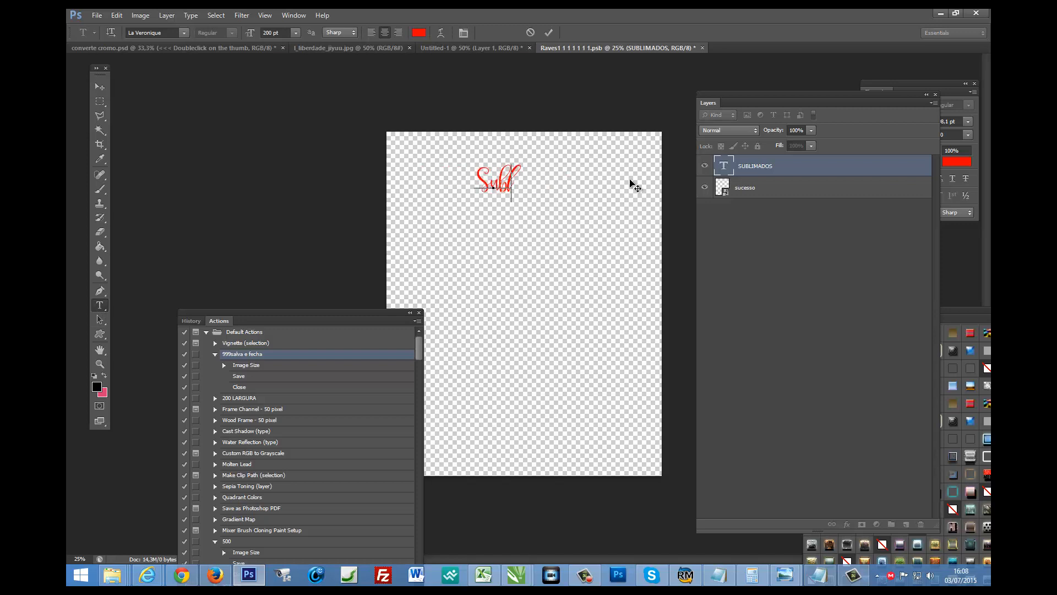
text(imados)
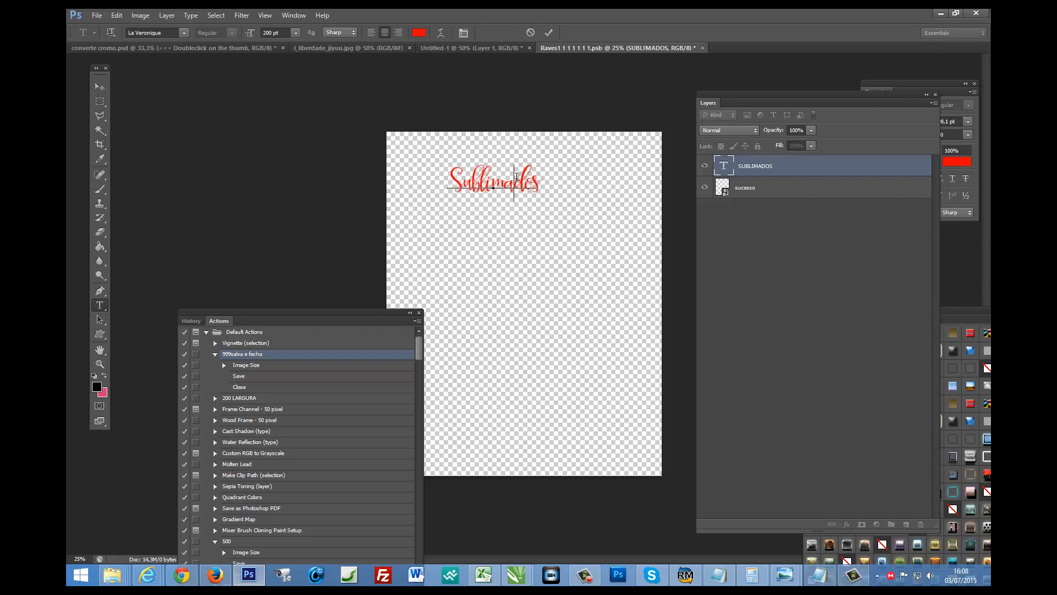
Set the Sublimados text size to 444 pt and centre the word horizontally in the upper part of the canvas.
double_click(516, 176)
click(275, 33)
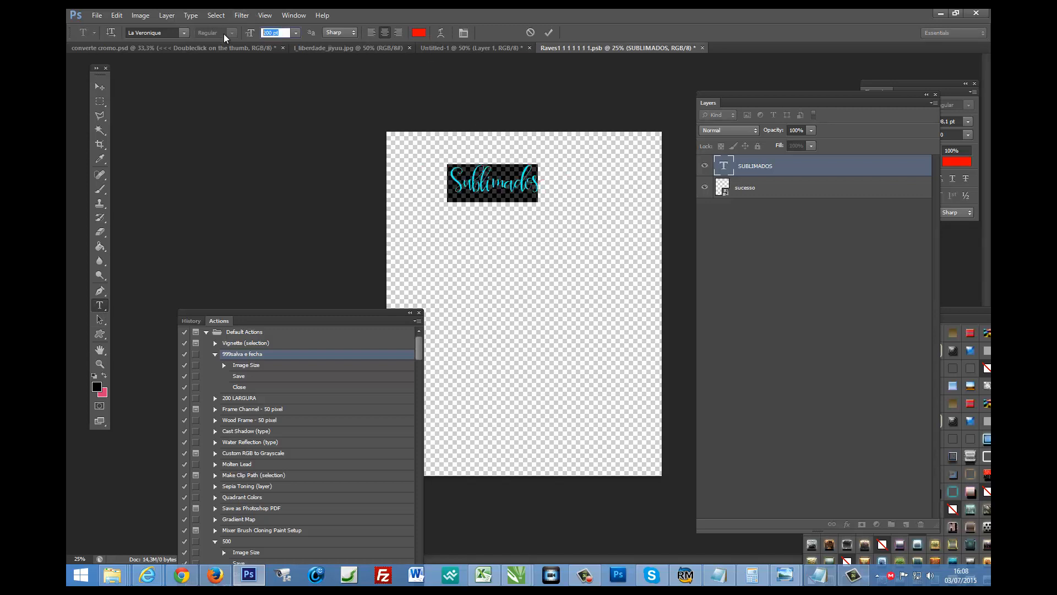
text(444)
key(Return)
key(ctrl)
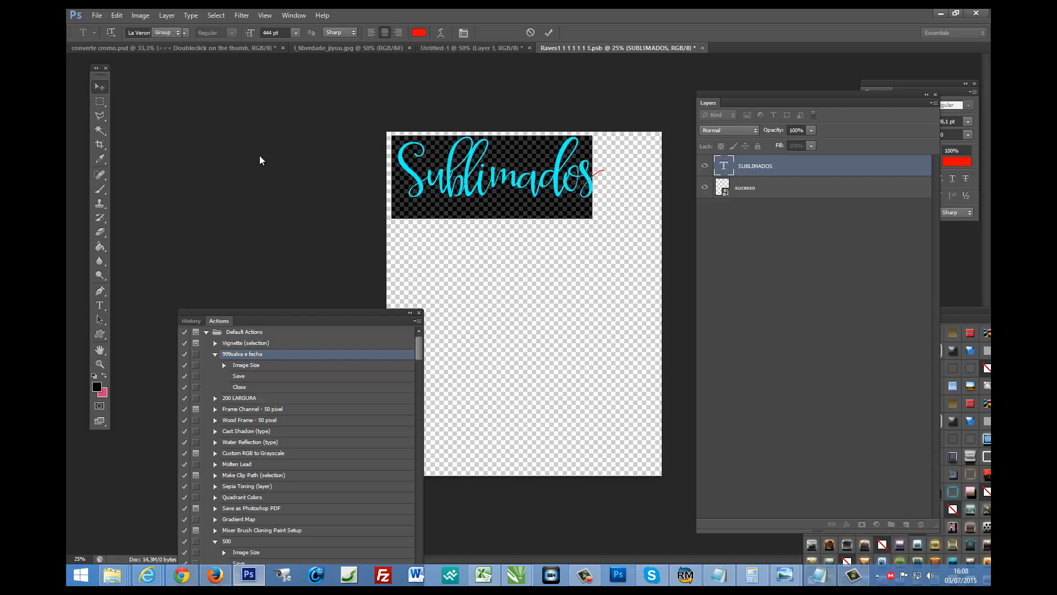
key(ctrl+Return)
drag(482, 178, 507, 212)
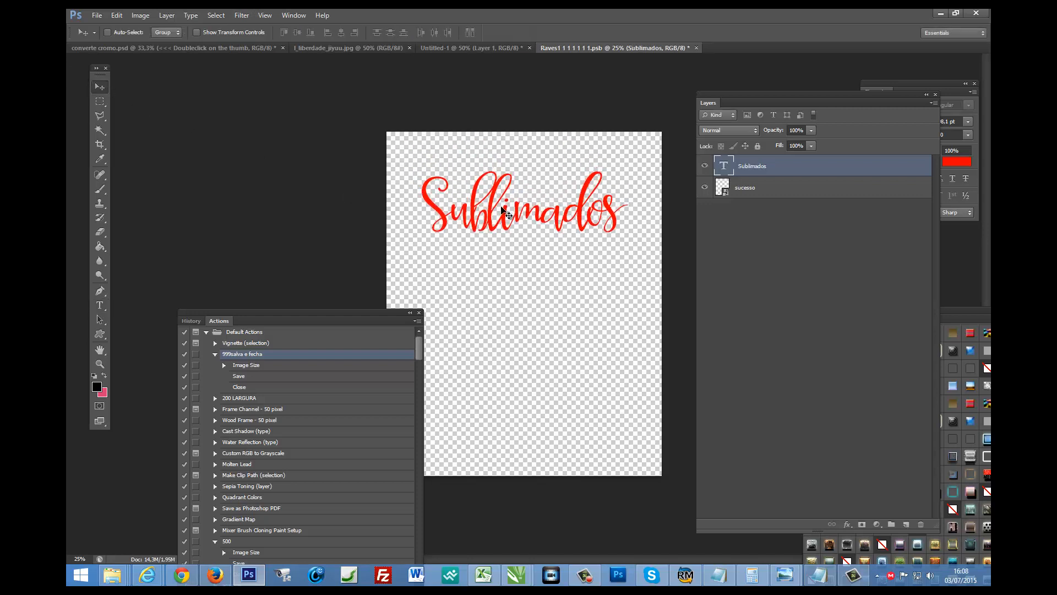
Close the smart object with its changes saved and move the Actions panel clear of the artwork.
click(697, 48)
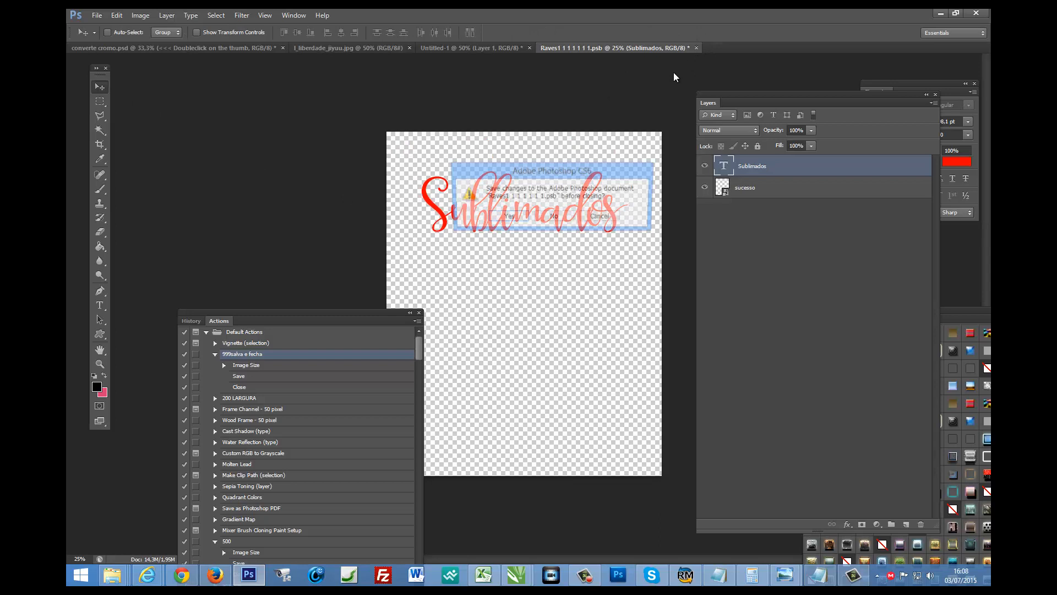
click(511, 217)
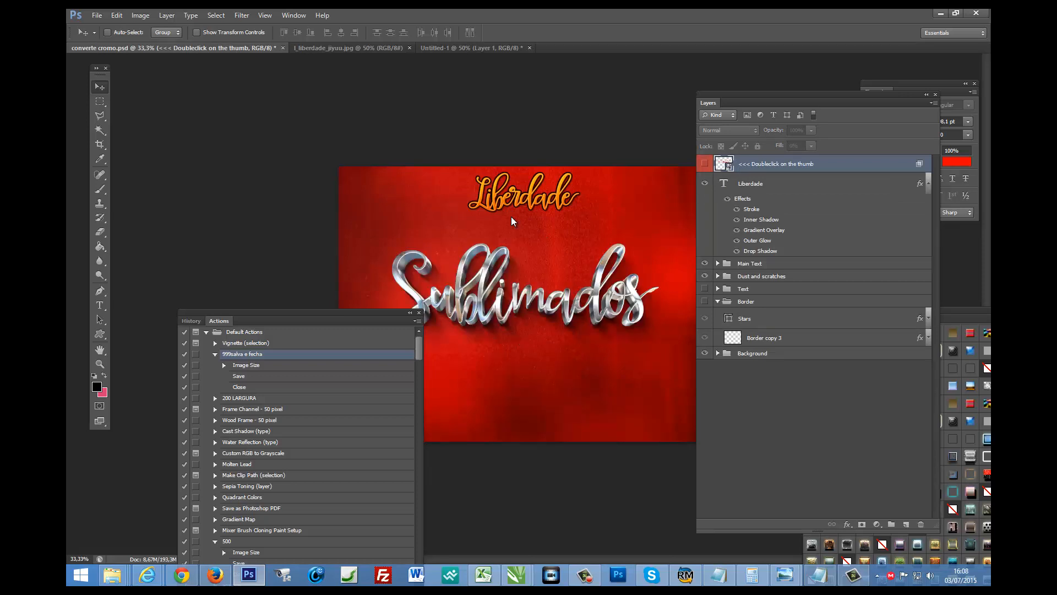
drag(377, 318, 258, 309)
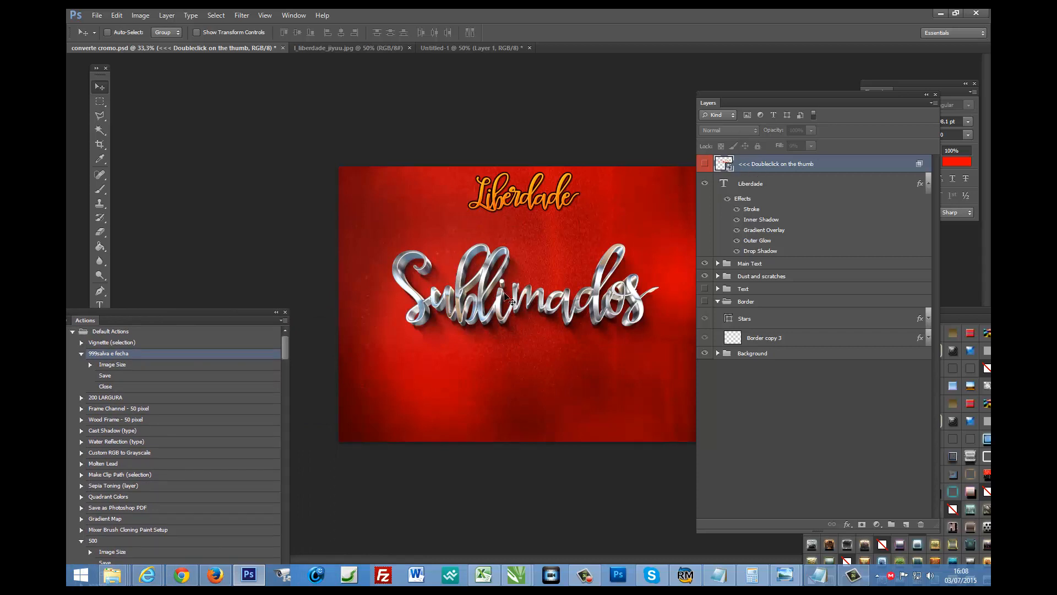
Hide the Liberdade text layer, the Background group and the Dust and scratches group, leaving only the chrome text.
click(705, 184)
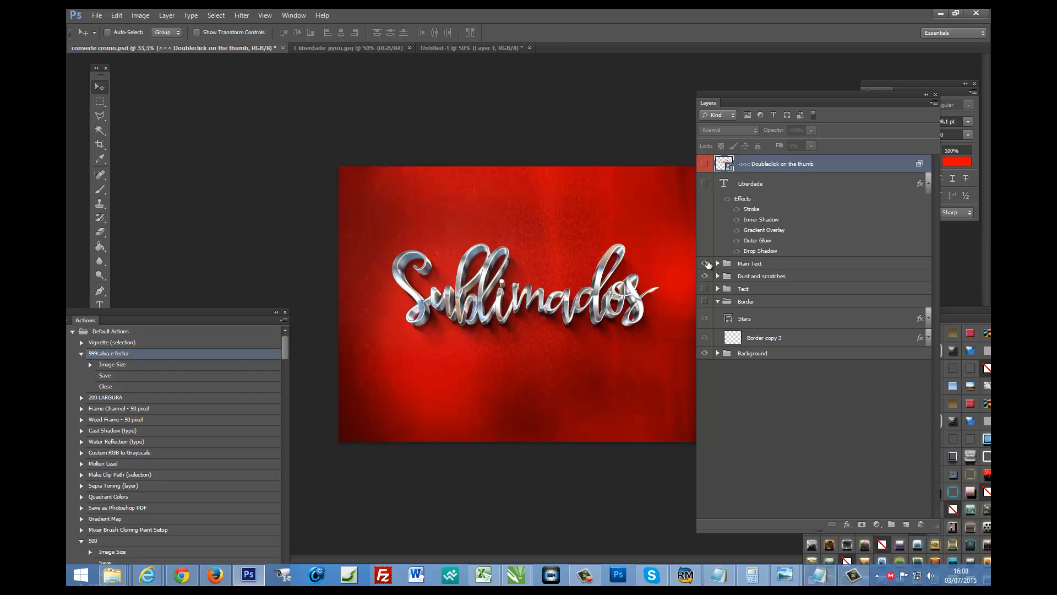
click(705, 353)
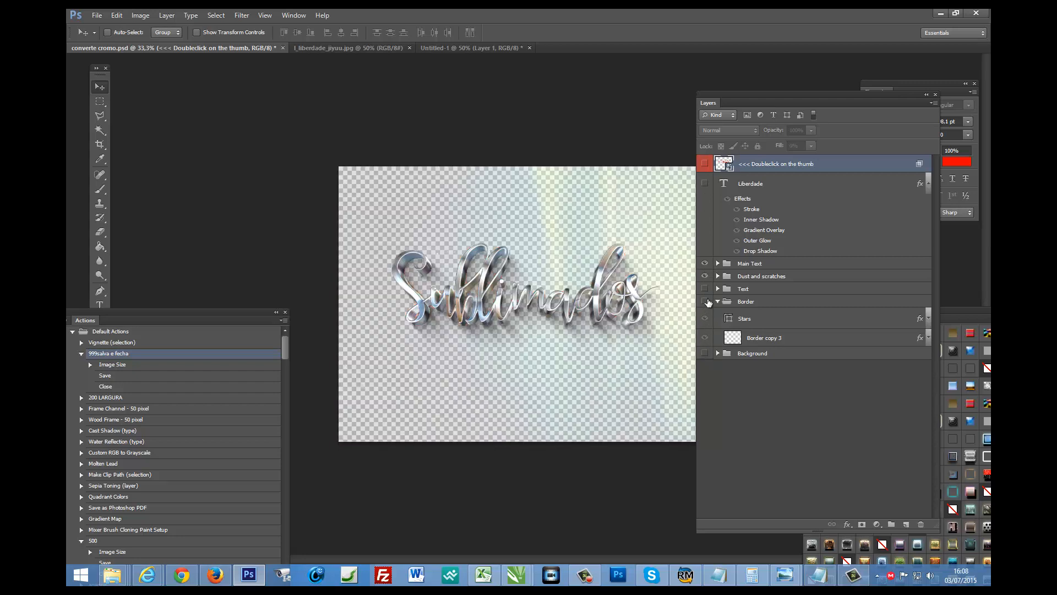
click(705, 276)
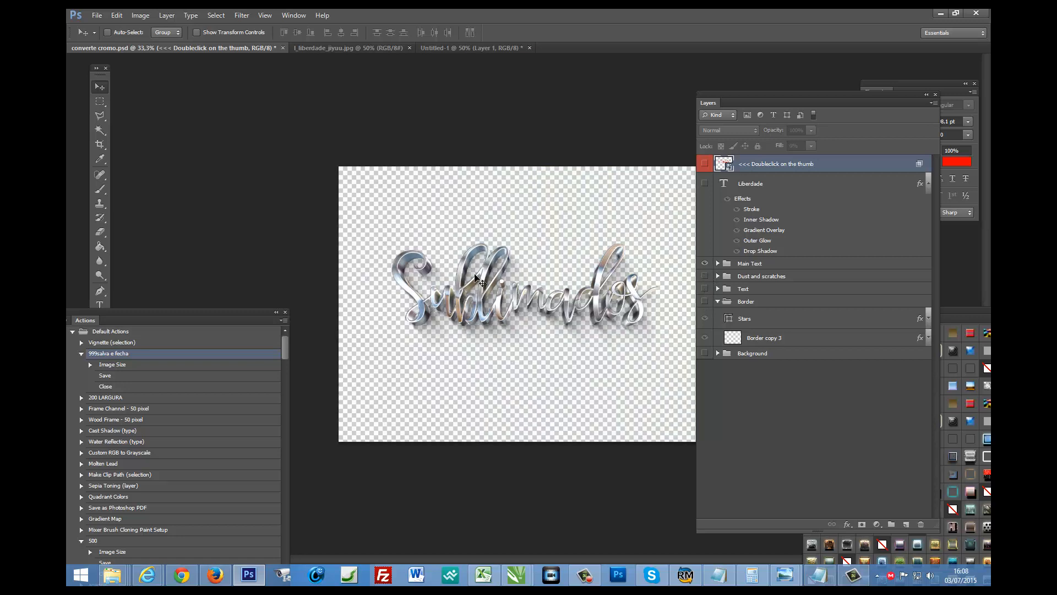
Start saving a copy of the isolated chrome text and choose the aula cromo2 folder on drive D as its destination.
click(97, 14)
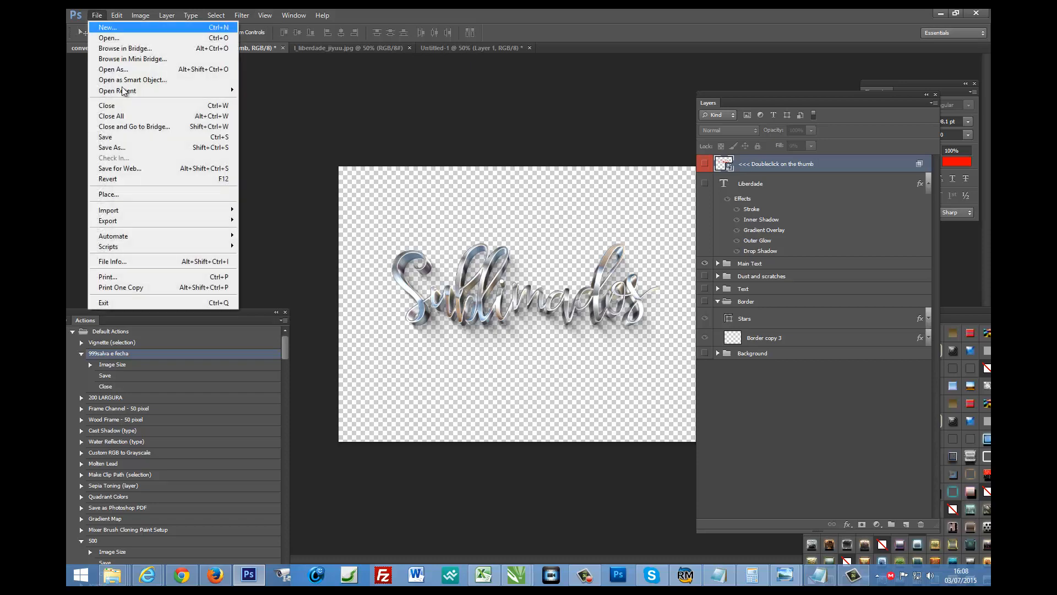
click(121, 150)
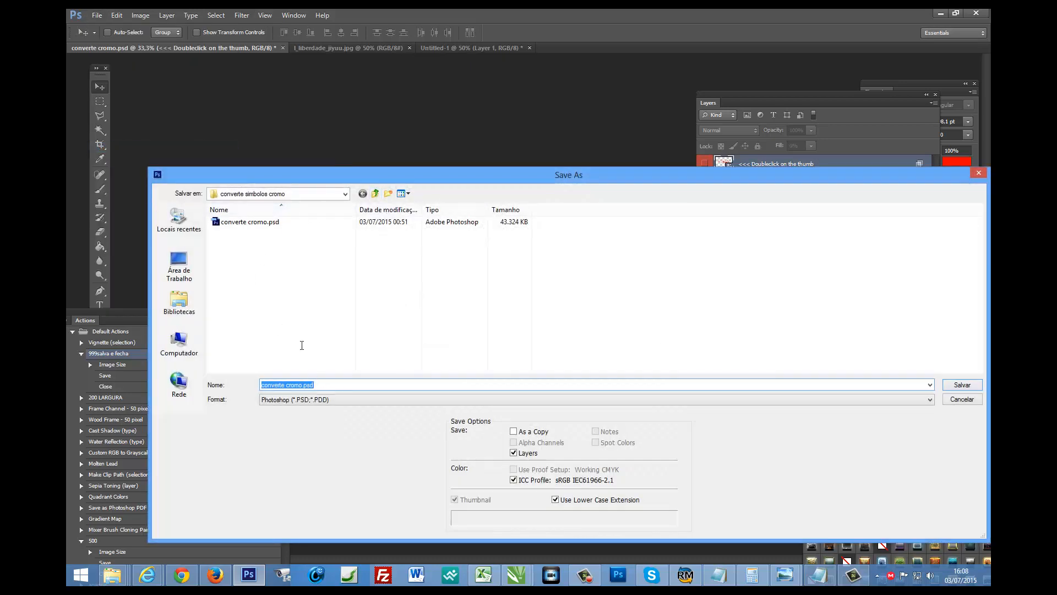
click(283, 194)
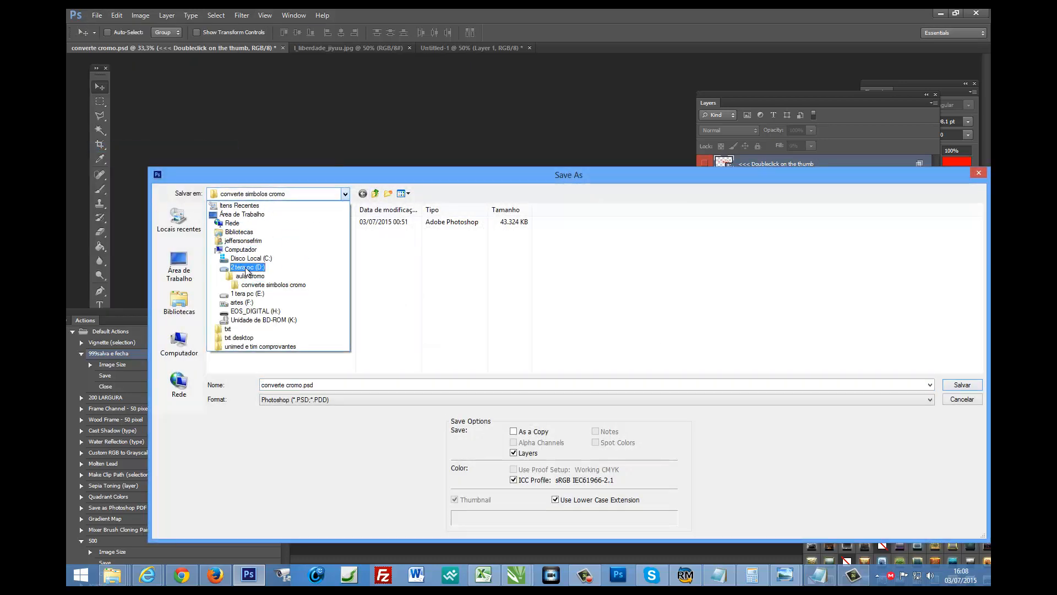
click(250, 271)
click(387, 210)
double_click(250, 222)
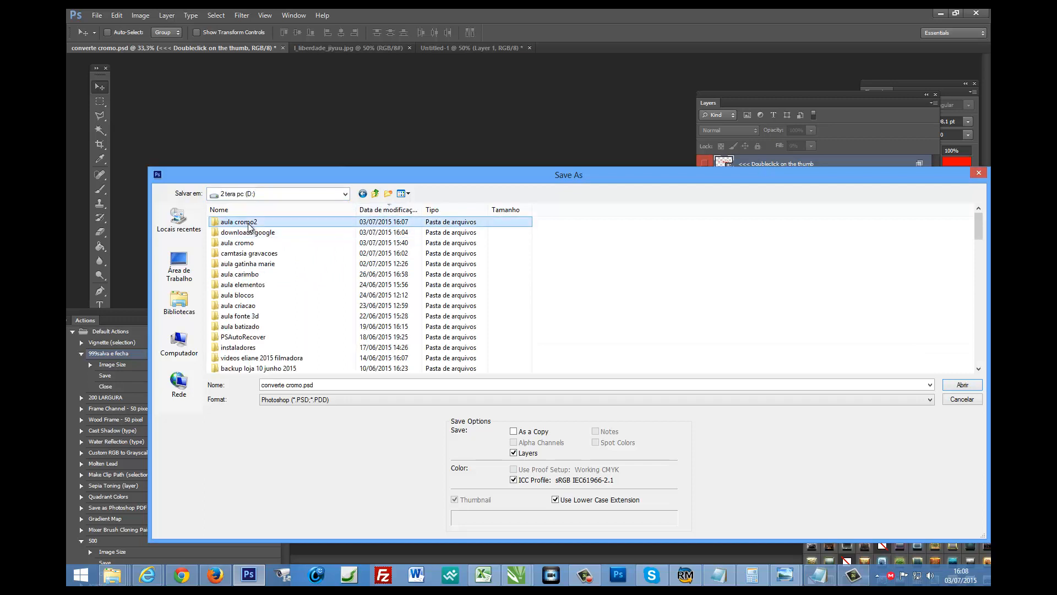
Save the artwork as a PNG named texto with smallest compression and no interlacing.
click(303, 401)
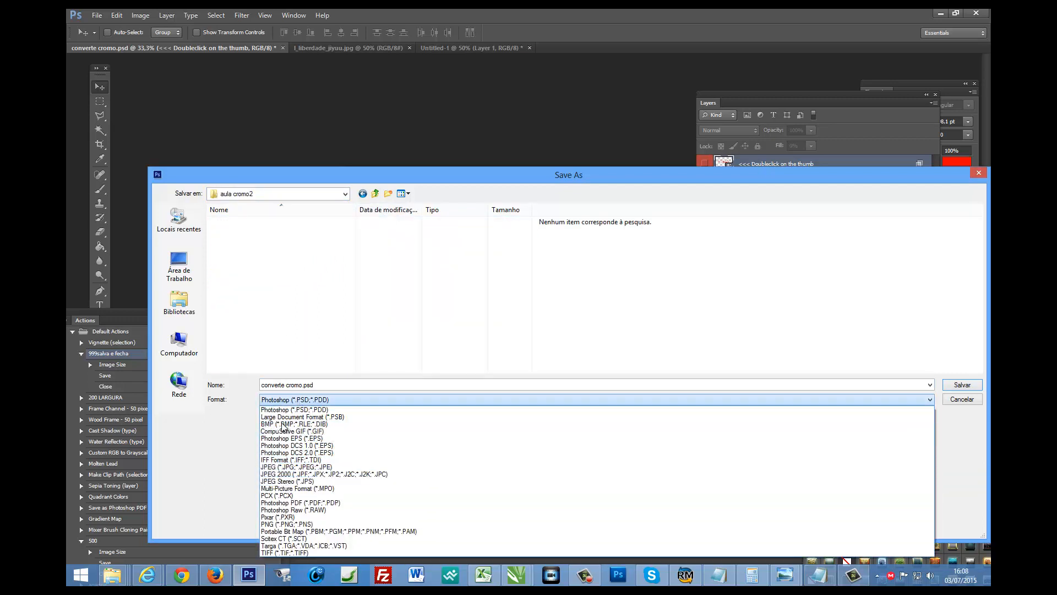
click(292, 524)
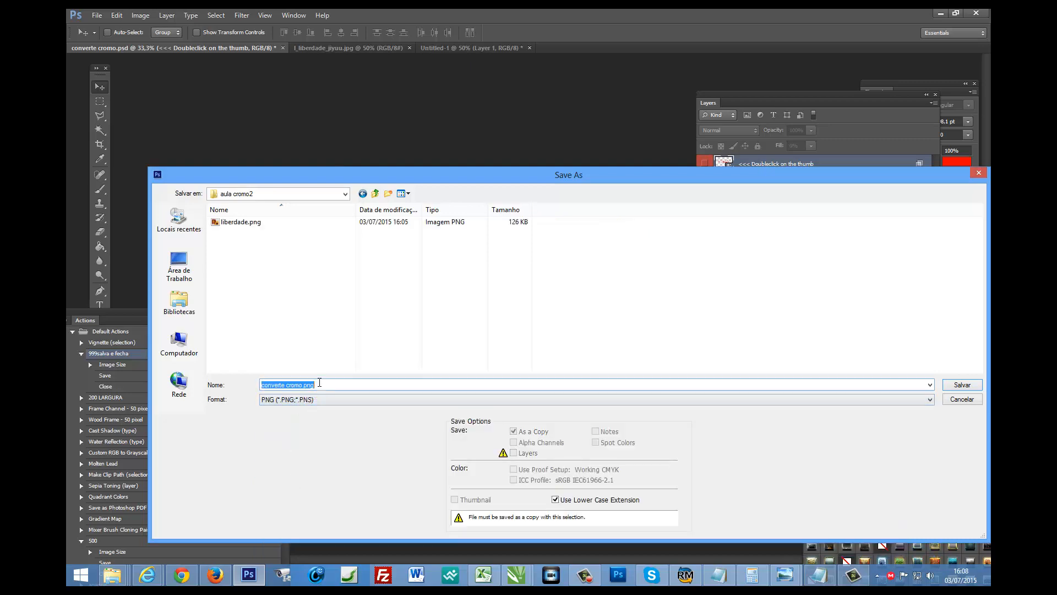
text(texto)
key(Return)
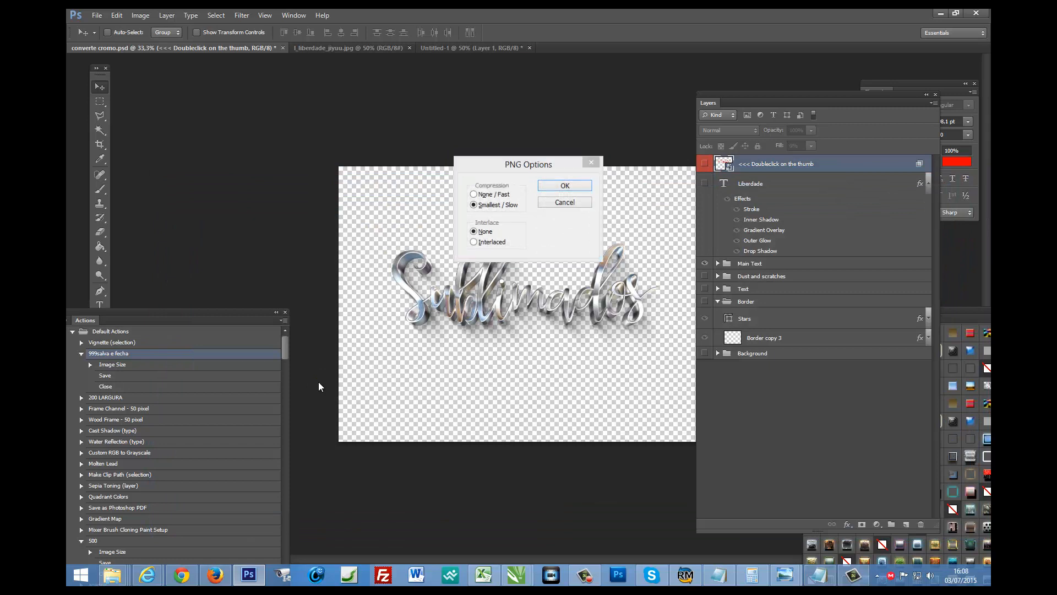
key(Return)
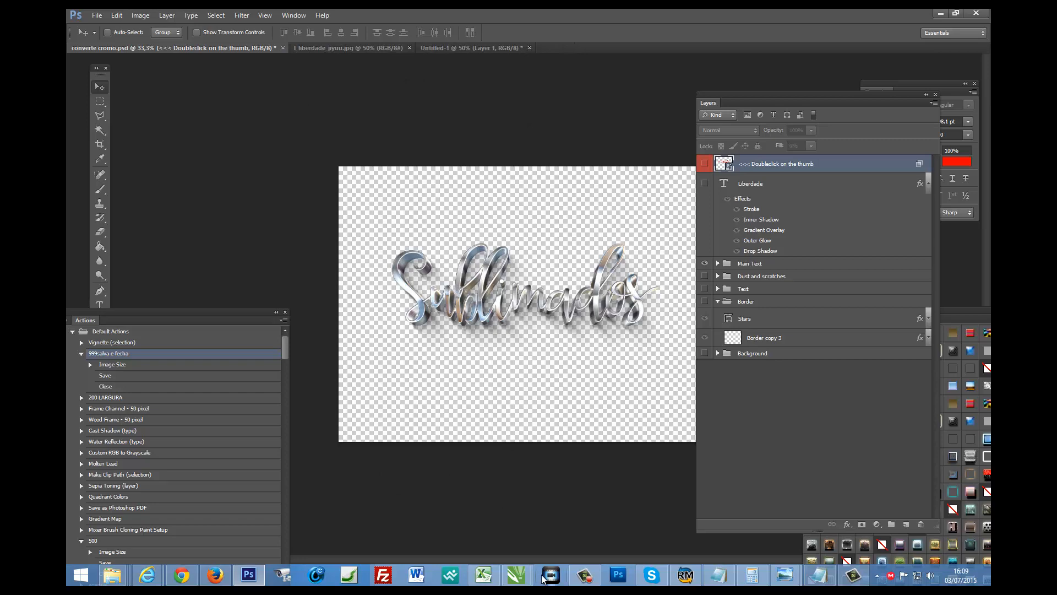
Switch to the CORACOES.cdr document in CorelDRAW and move the red square to the empty area right of the hearts.
mouse_move(526, 577)
click(556, 520)
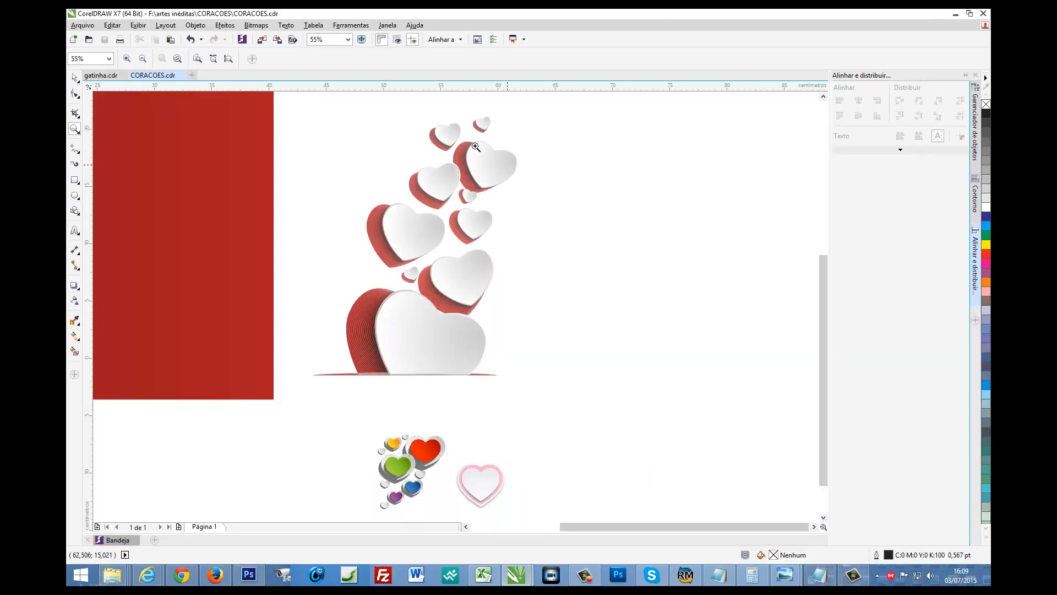
scroll(324, 282, down, 2)
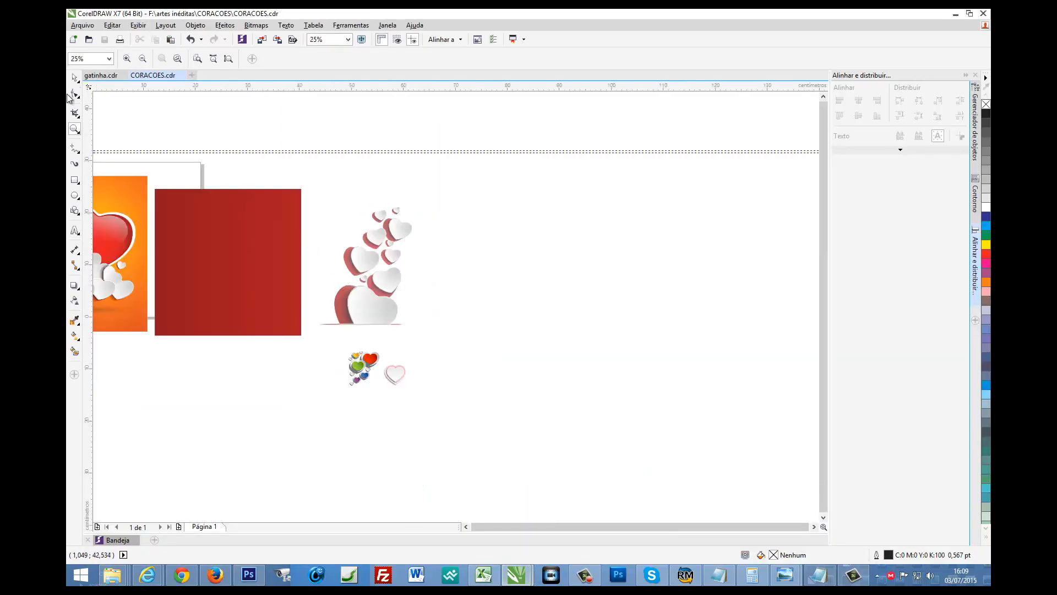
click(75, 78)
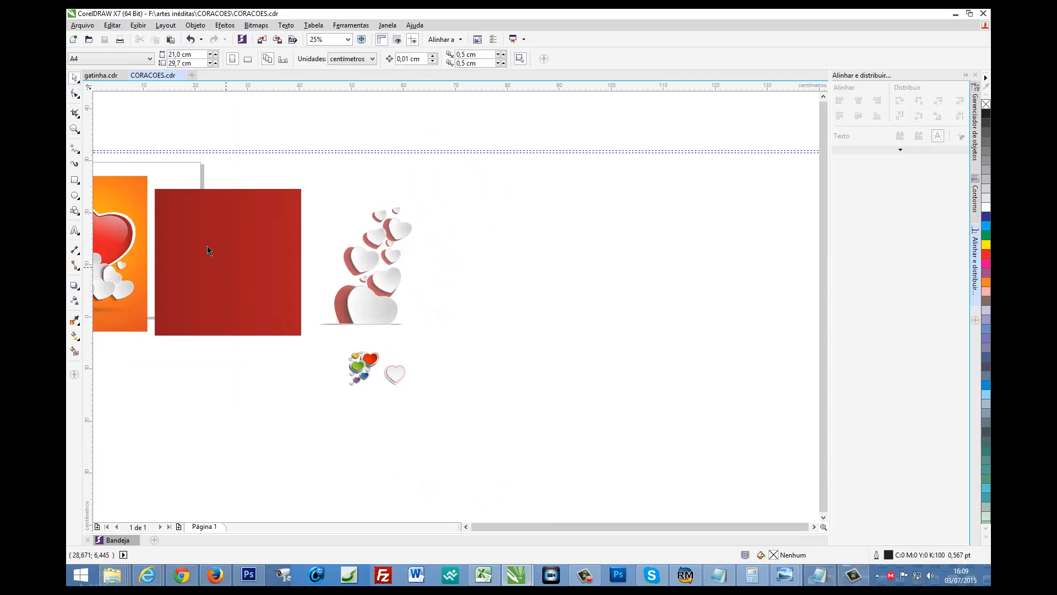
click(264, 256)
drag(264, 256, 555, 288)
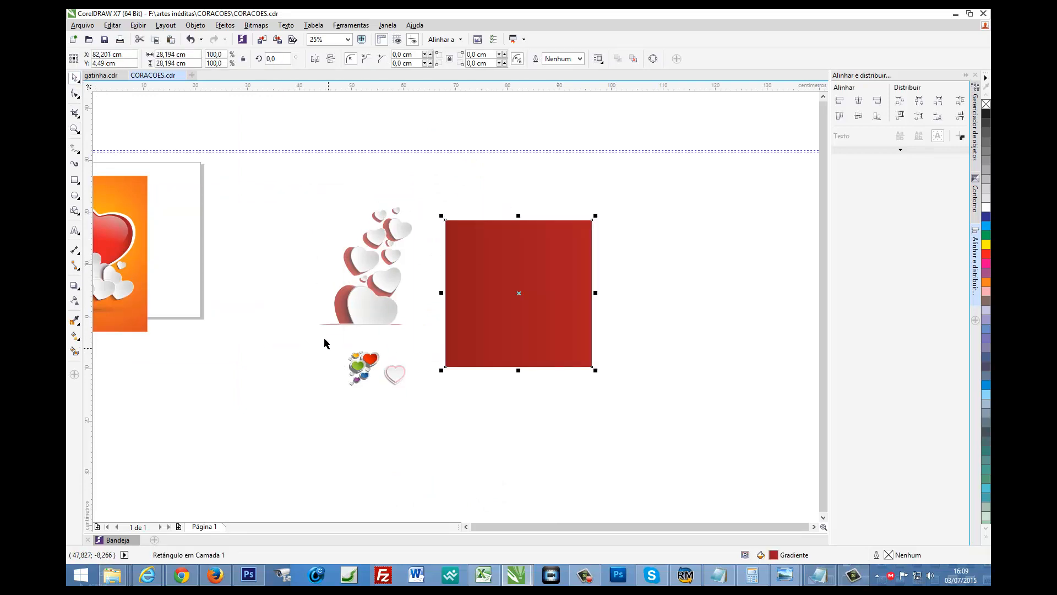
Move the small multicoloured hearts group onto the red square and enlarge it to about 20 × 22 cm.
drag(324, 337, 557, 343)
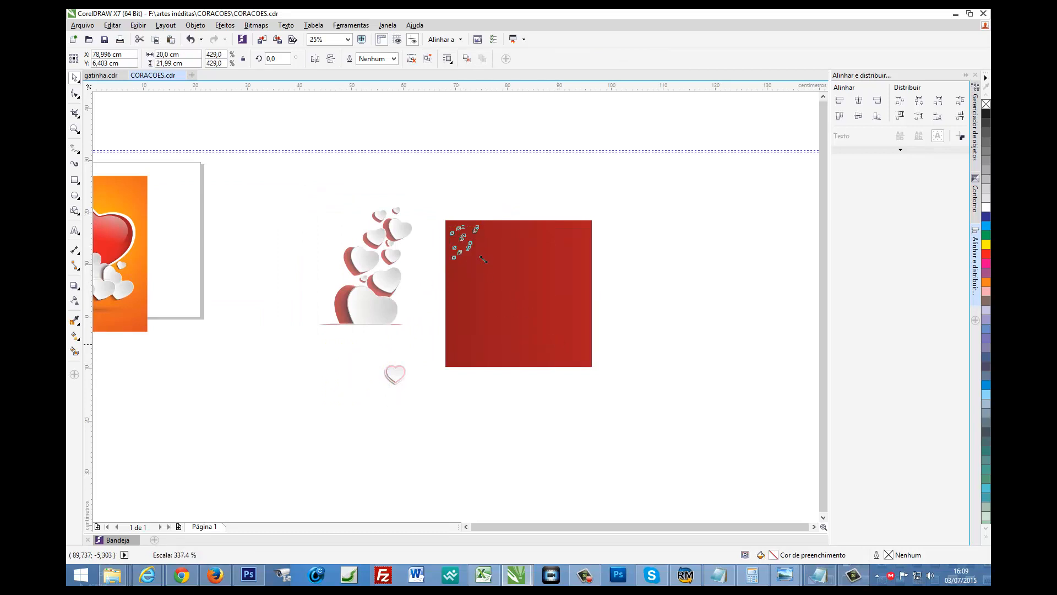
click(138, 26)
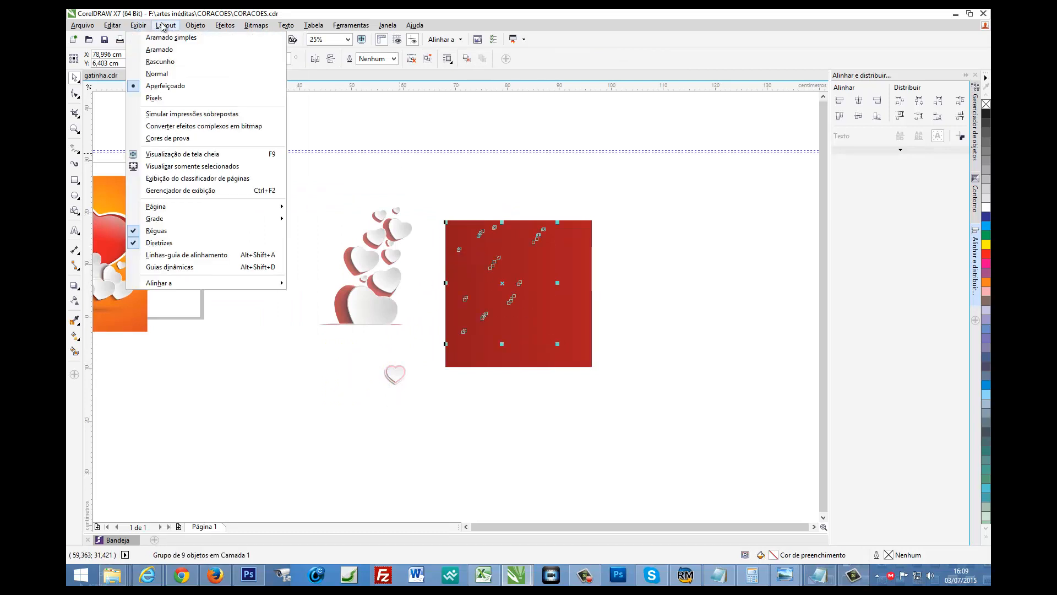
mouse_move(195, 26)
mouse_move(243, 161)
click(385, 165)
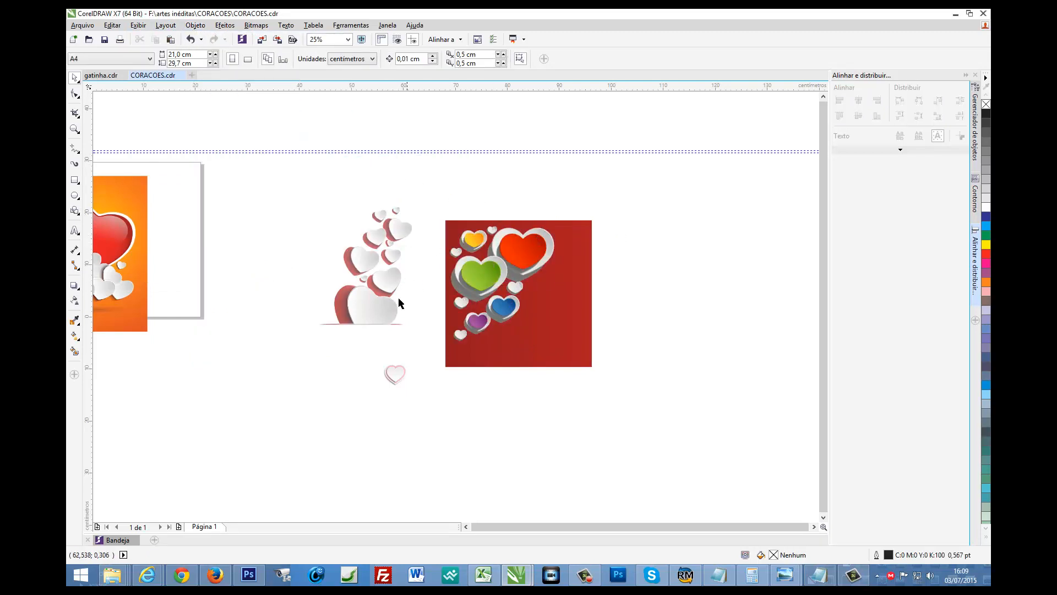
Move the white hearts column onto the red square and take the multicoloured hearts group off it.
click(401, 220)
drag(542, 256, 582, 256)
drag(489, 268, 319, 254)
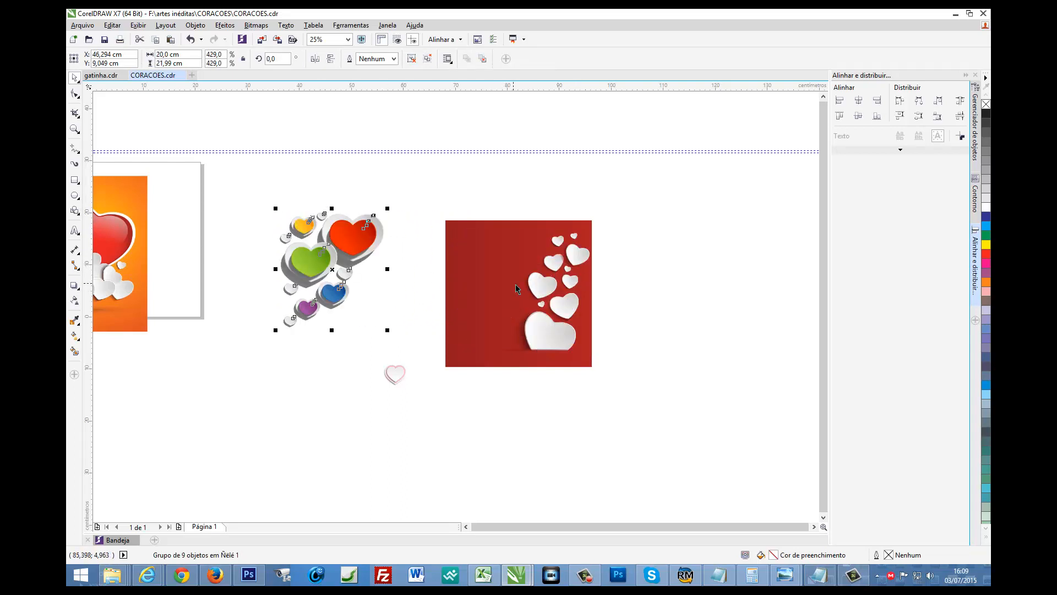
Shift the white hearts column toward the middle of the red square and shrink it slightly, then deselect it.
drag(552, 289, 518, 281)
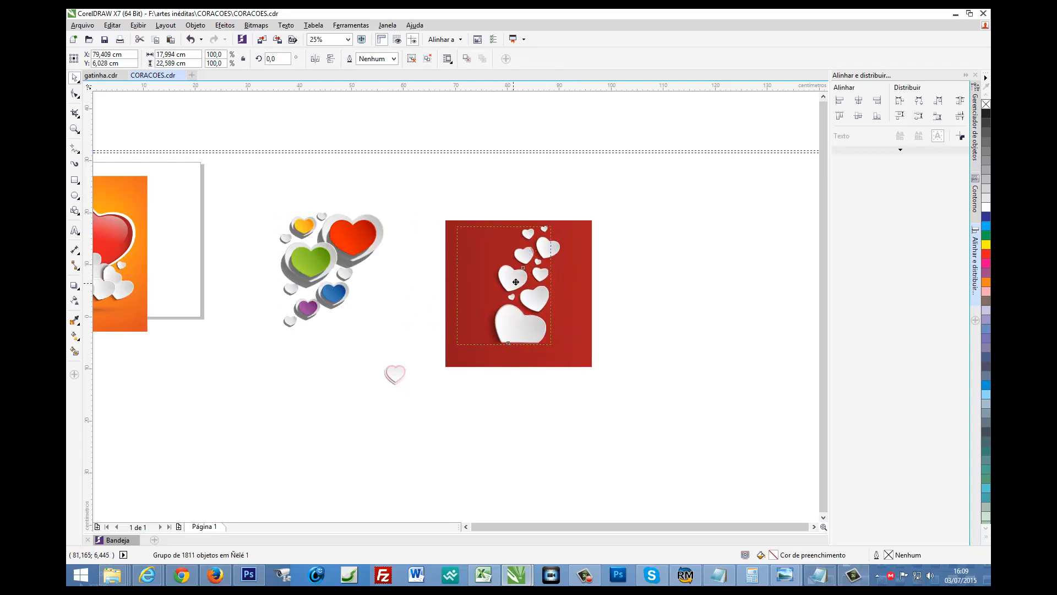
drag(560, 346, 545, 325)
click(594, 285)
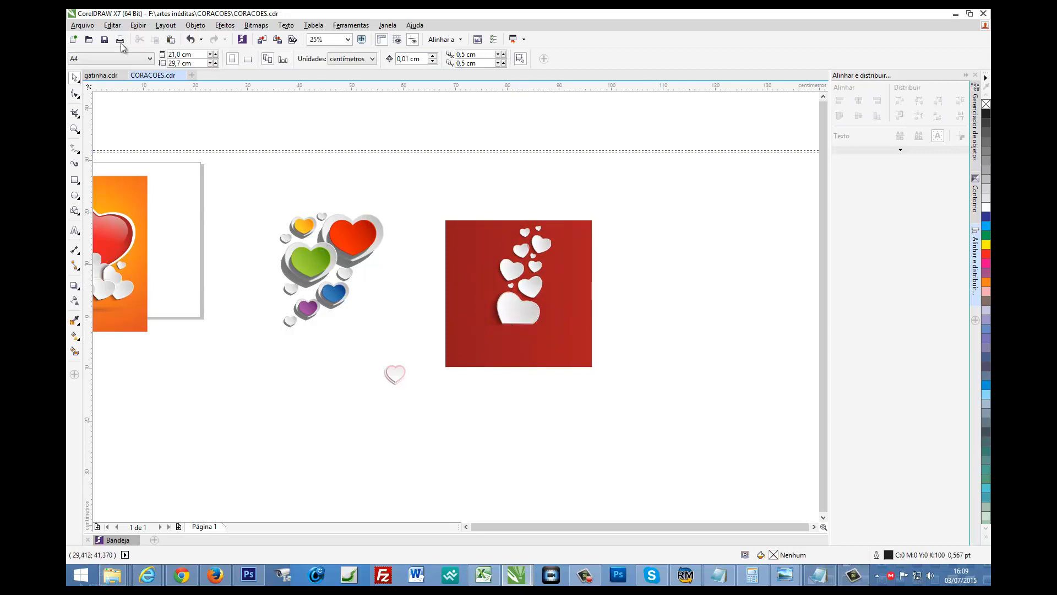
Import texto.png from the aula cromo2 folder on drive D and place it over the red square.
click(82, 25)
click(147, 202)
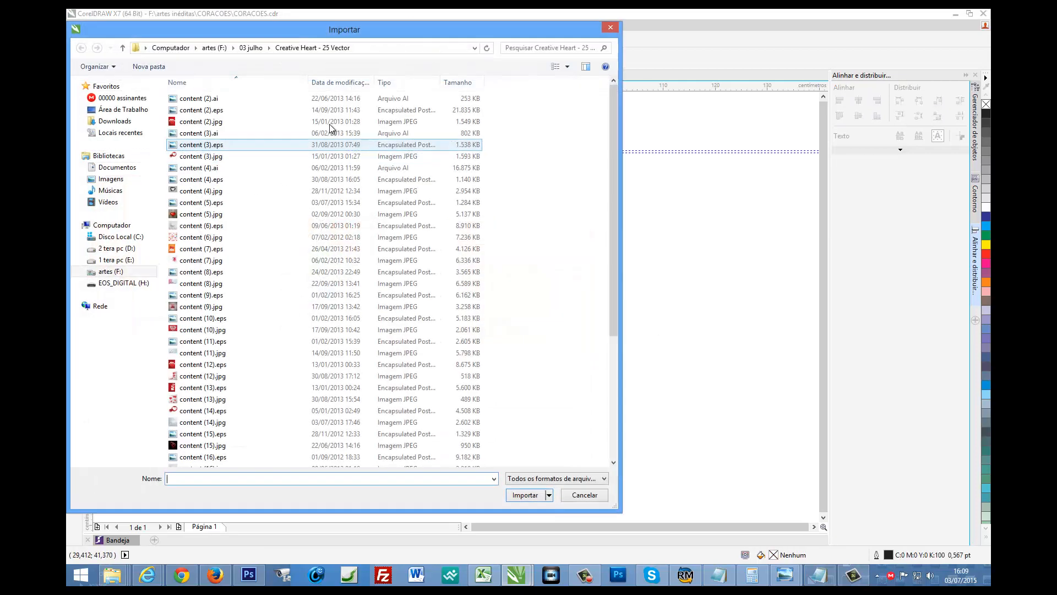
click(117, 248)
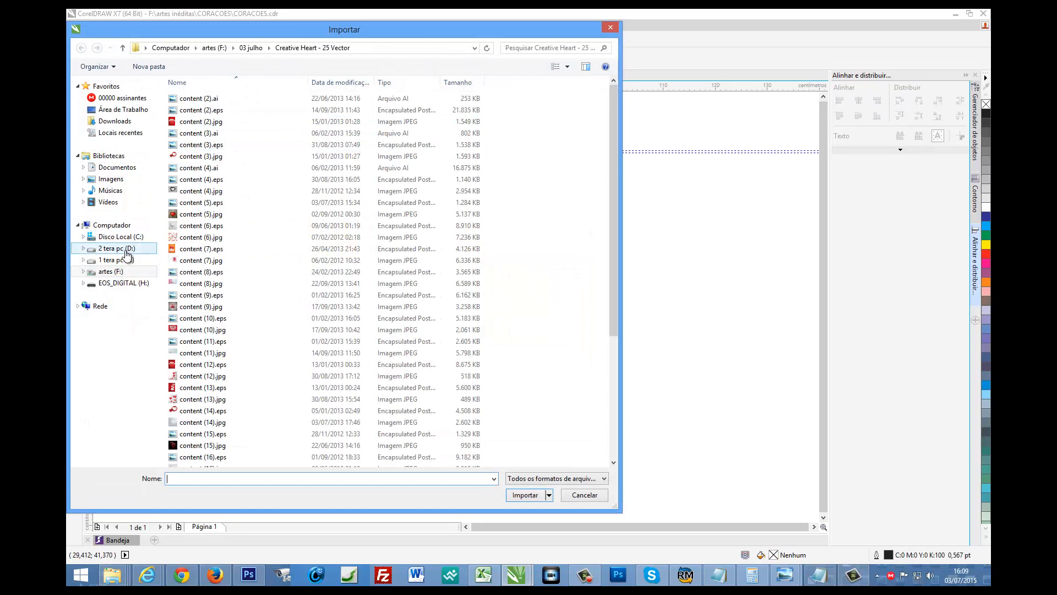
click(336, 82)
click(204, 389)
scroll(205, 396, down, 10)
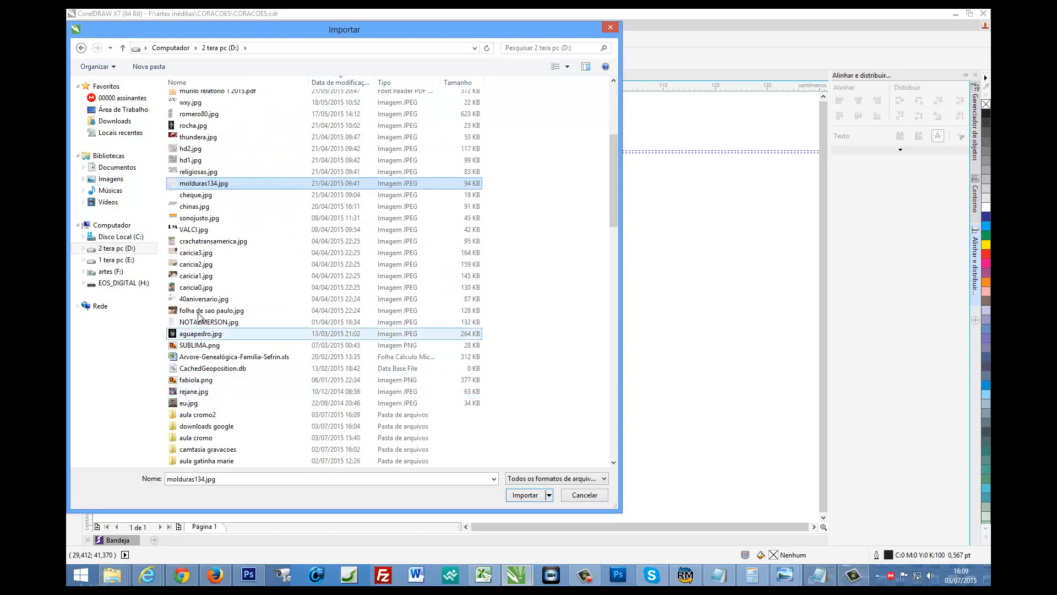
double_click(203, 238)
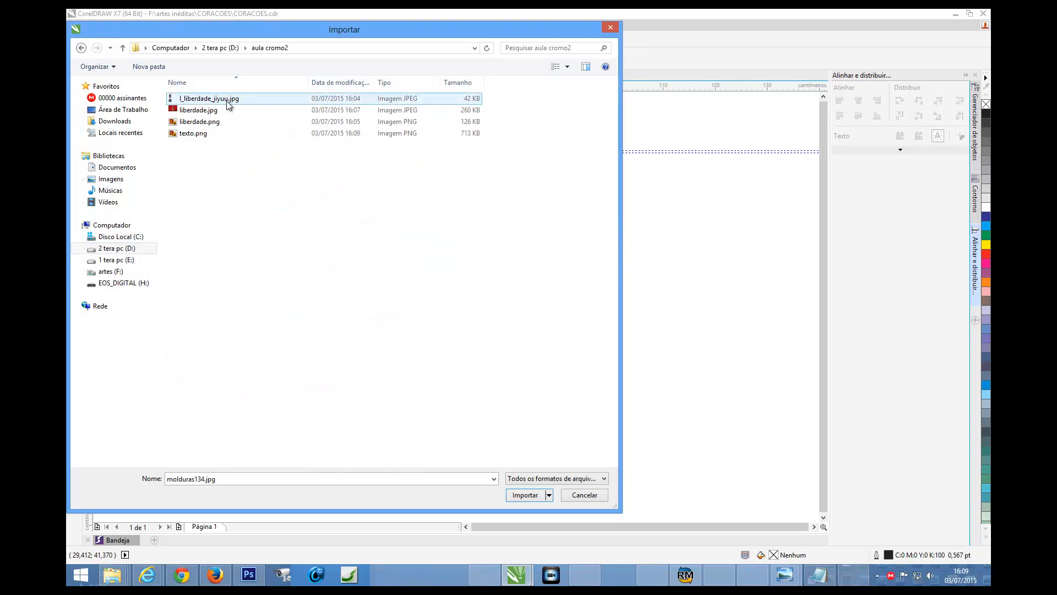
click(343, 83)
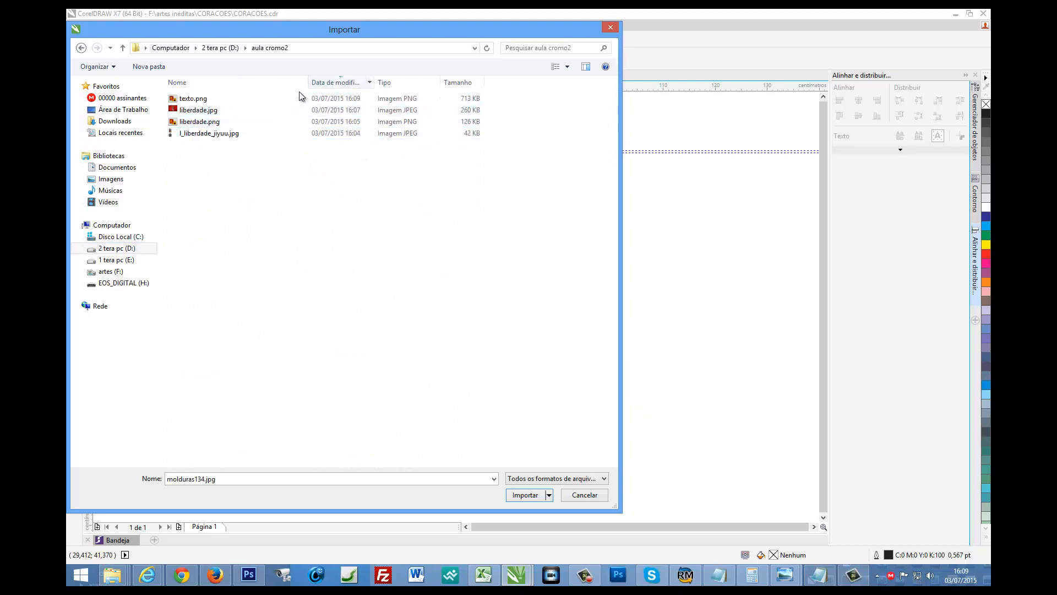
double_click(199, 98)
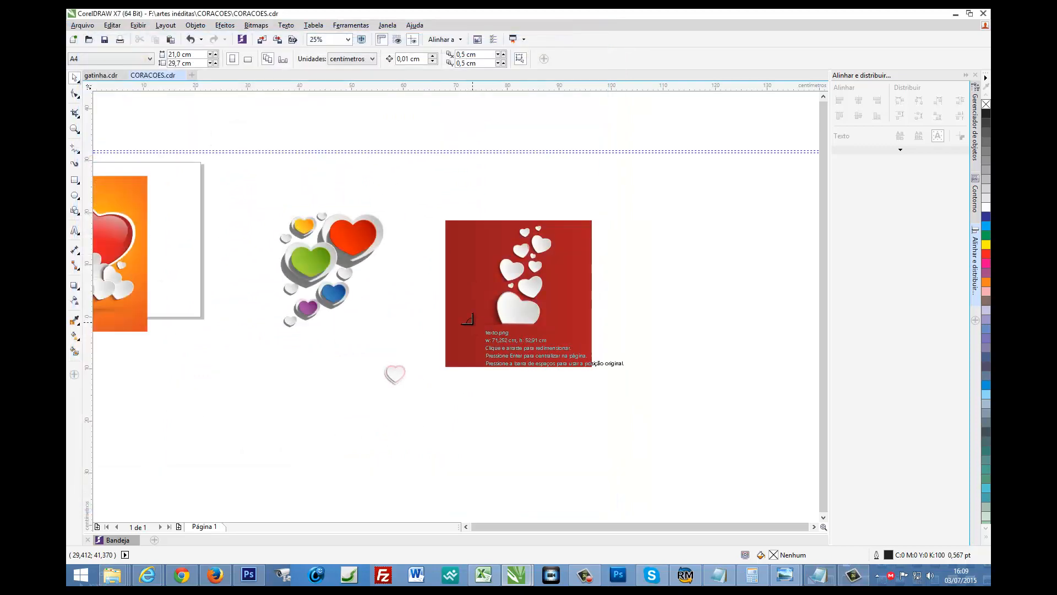
click(523, 357)
Shrink the Sublimados image to about 31.5 × 23.4 cm and position its lettering across the lower part of the red square.
drag(559, 373, 521, 323)
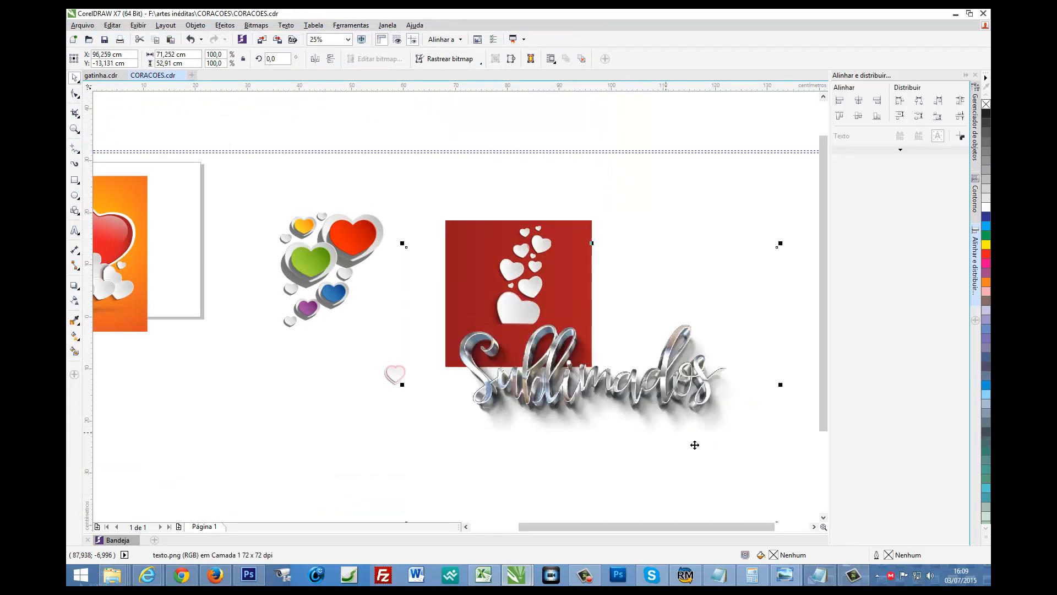
drag(781, 243, 622, 303)
drag(537, 441, 541, 347)
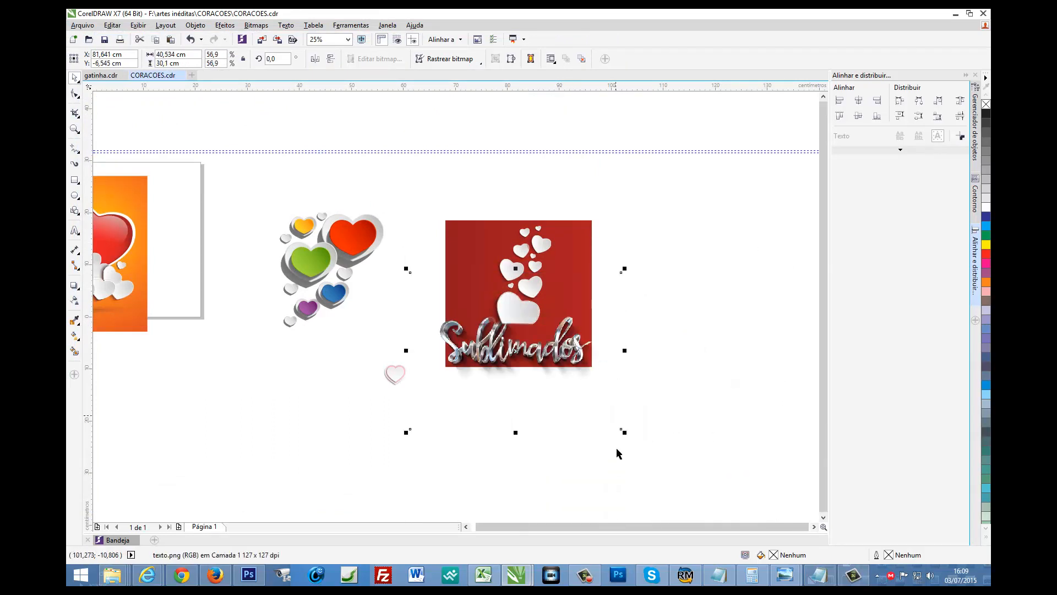
drag(624, 432, 577, 398)
drag(519, 359, 555, 351)
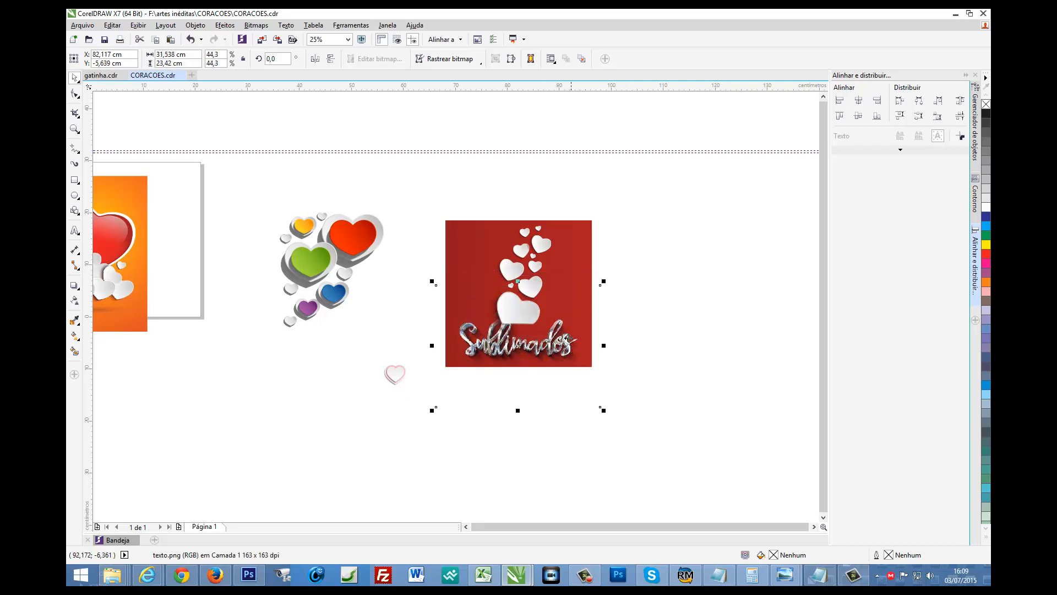
Bring the Sublimados image to the front of the page.
click(196, 25)
mouse_move(227, 161)
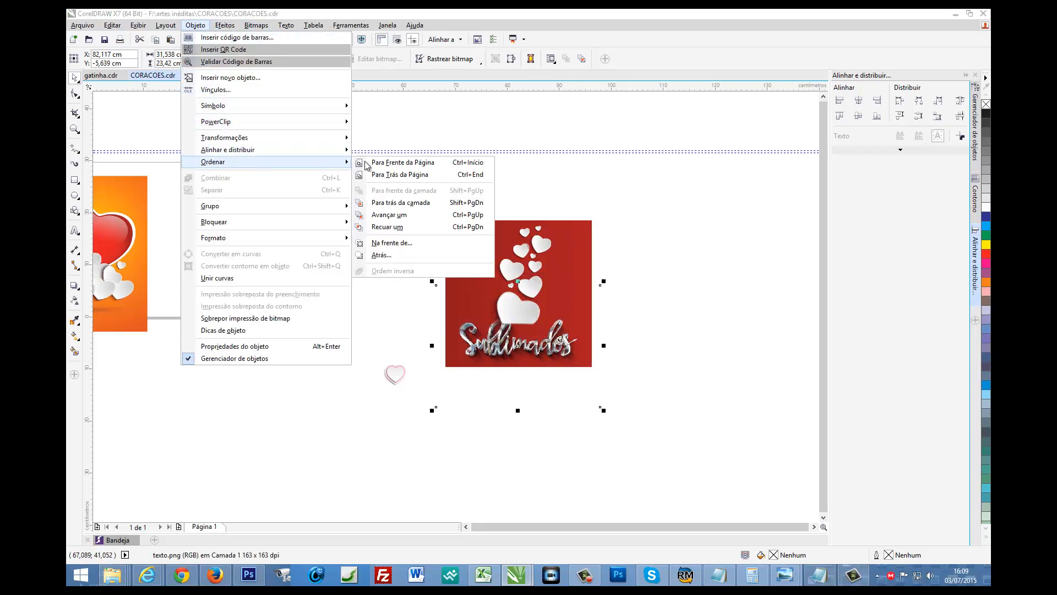
click(393, 161)
Raise the Sublimados image over the large white heart, enlarge it to about 32.3 × 24 cm and deselect it.
click(75, 129)
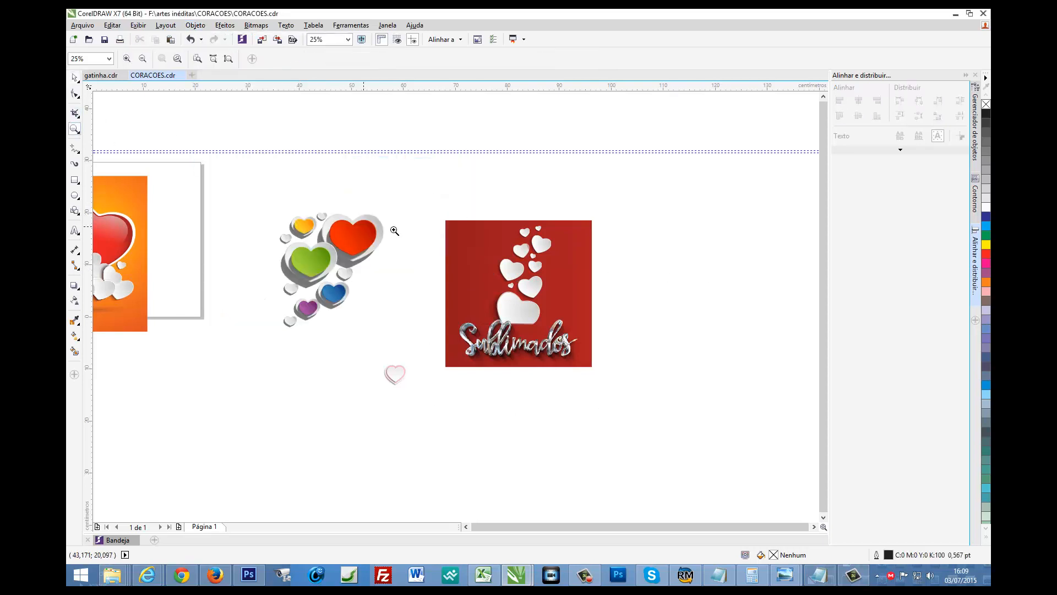
drag(495, 270, 602, 384)
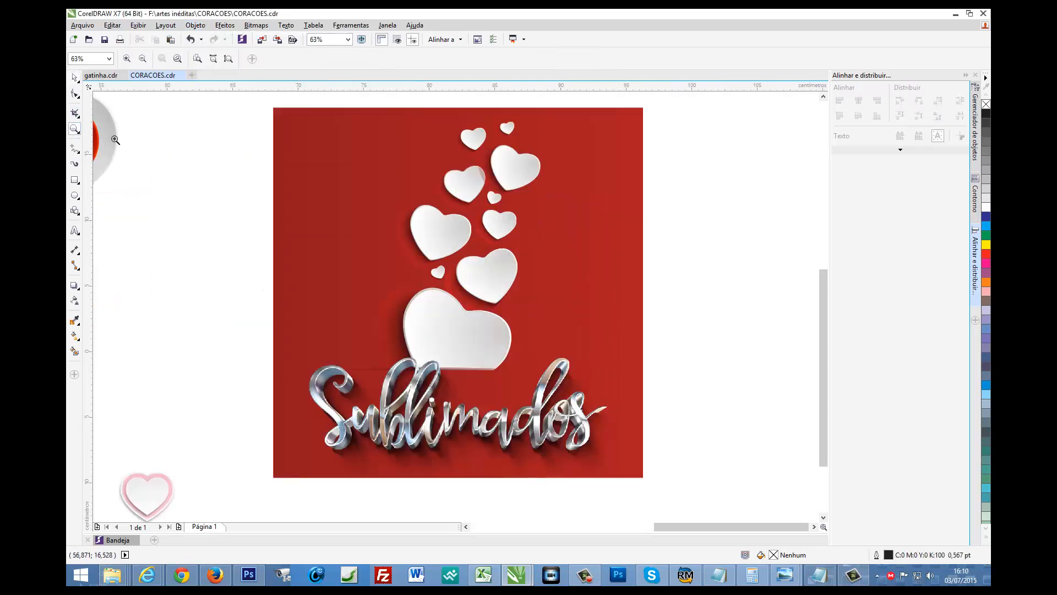
click(75, 77)
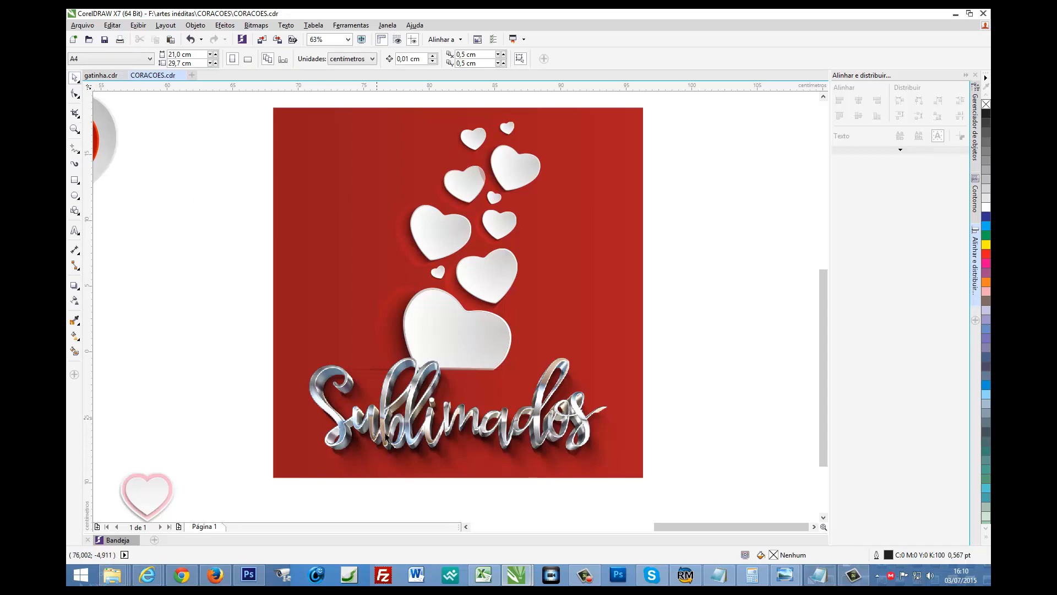
drag(388, 439, 407, 384)
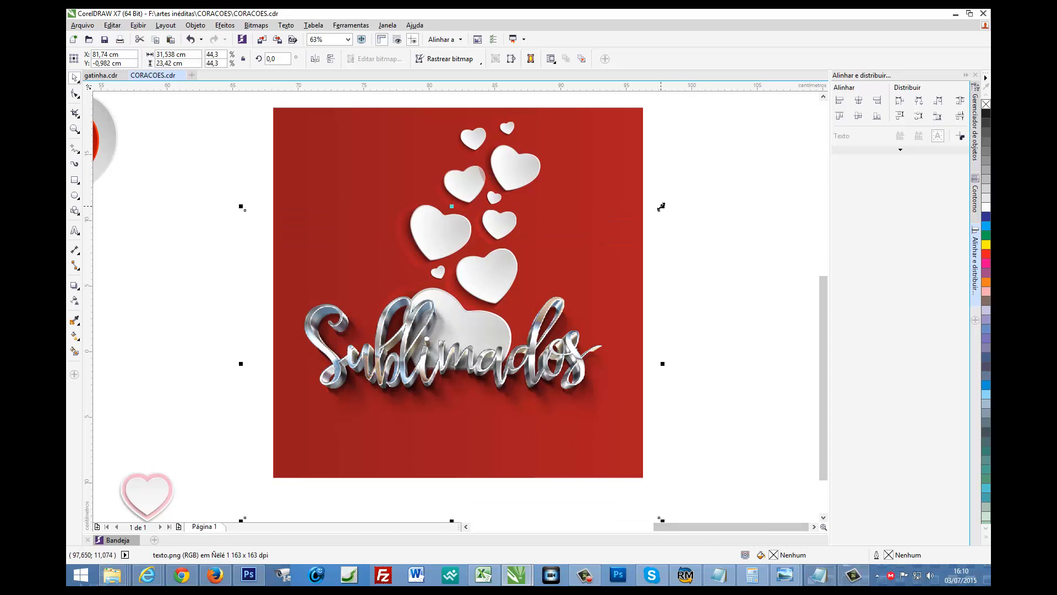
drag(661, 207, 668, 203)
drag(555, 350, 558, 356)
click(745, 304)
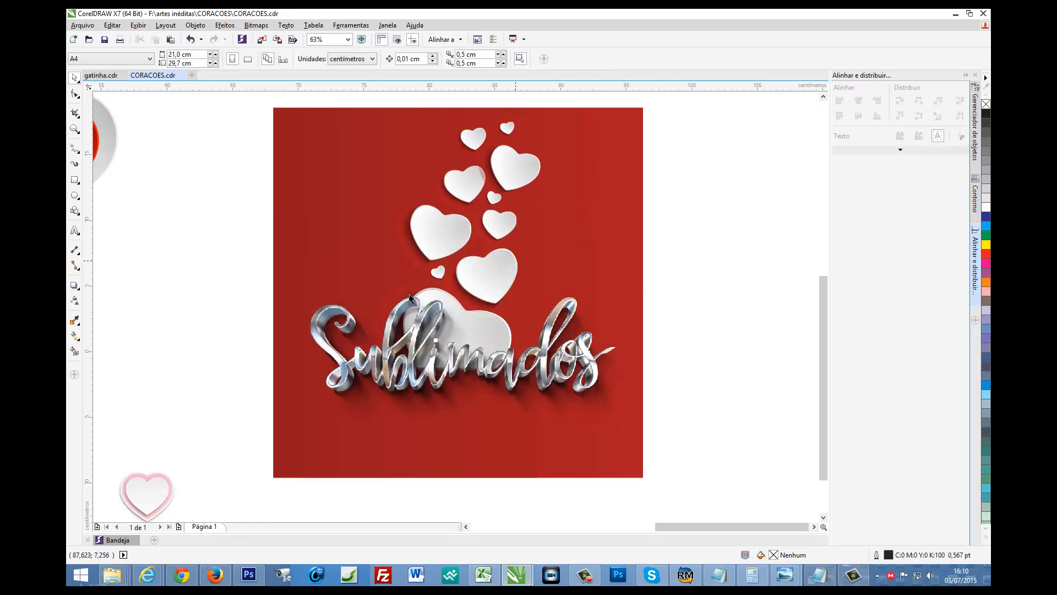
Move the multicoloured hearts group onto the red square's left edge and delete the orange heart artwork from the page.
scroll(409, 298, down, 5)
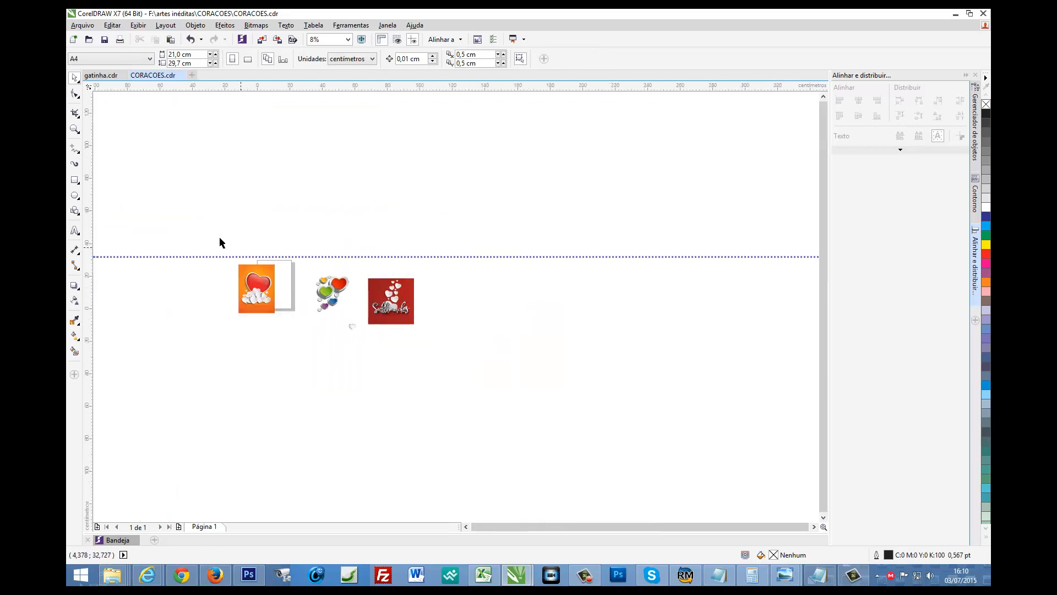
drag(195, 215, 364, 369)
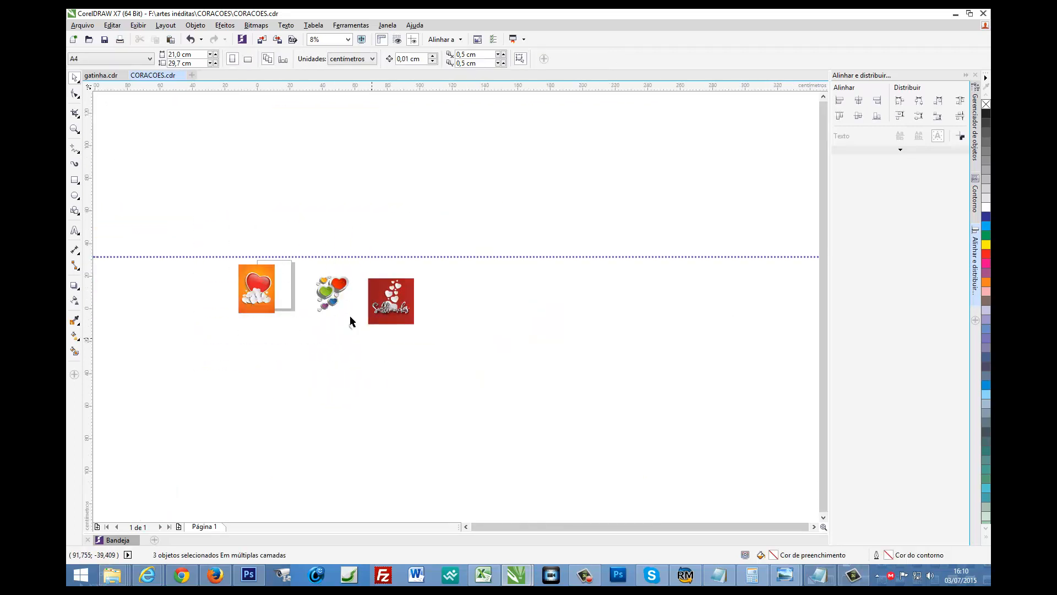
drag(332, 292, 373, 292)
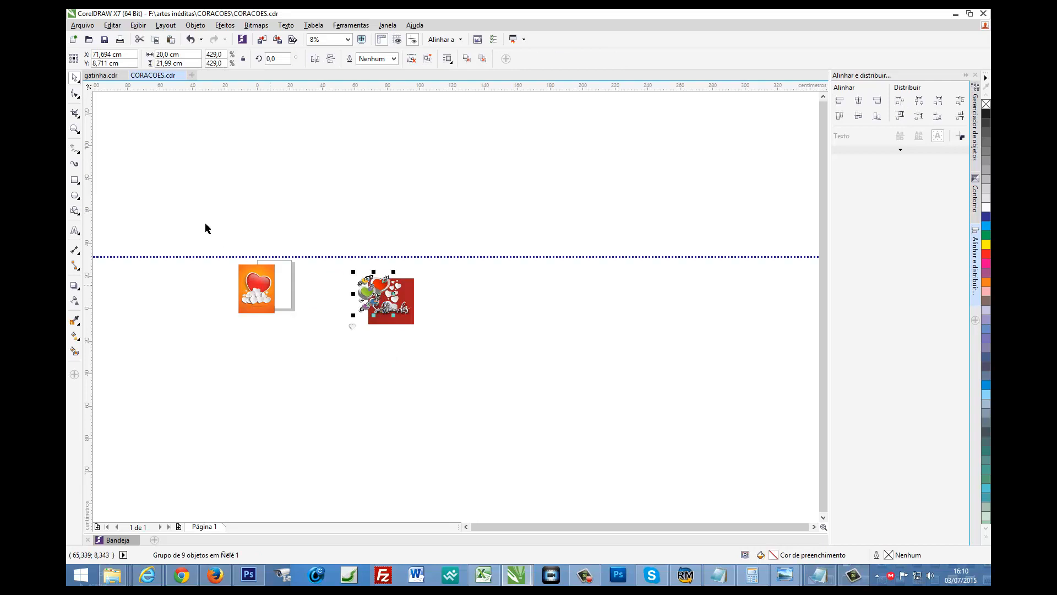
drag(190, 208, 325, 384)
key(Delete)
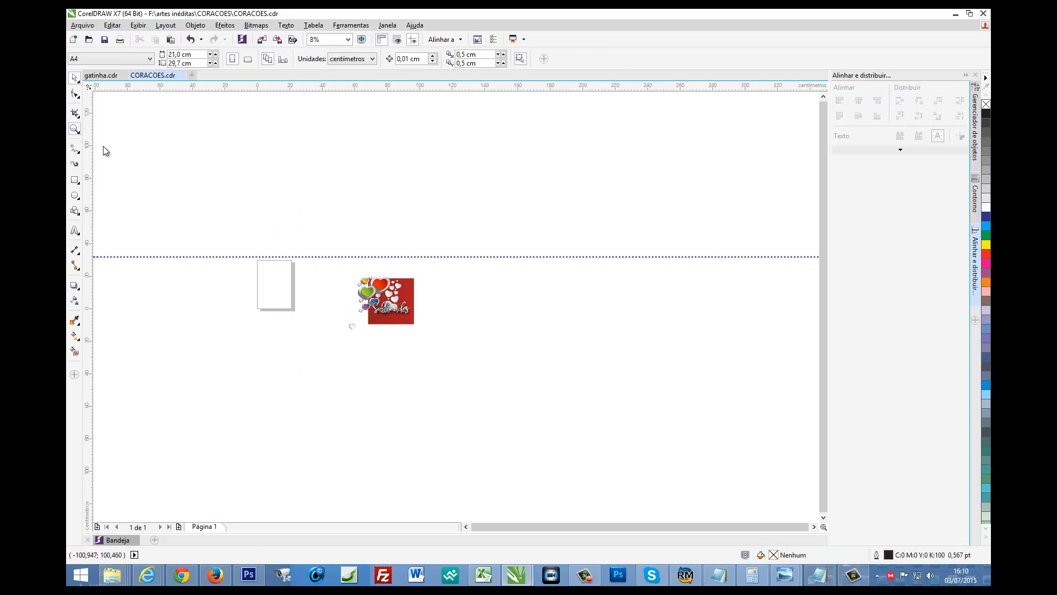
Move the white hearts column to the right side of the red square.
drag(333, 262, 441, 359)
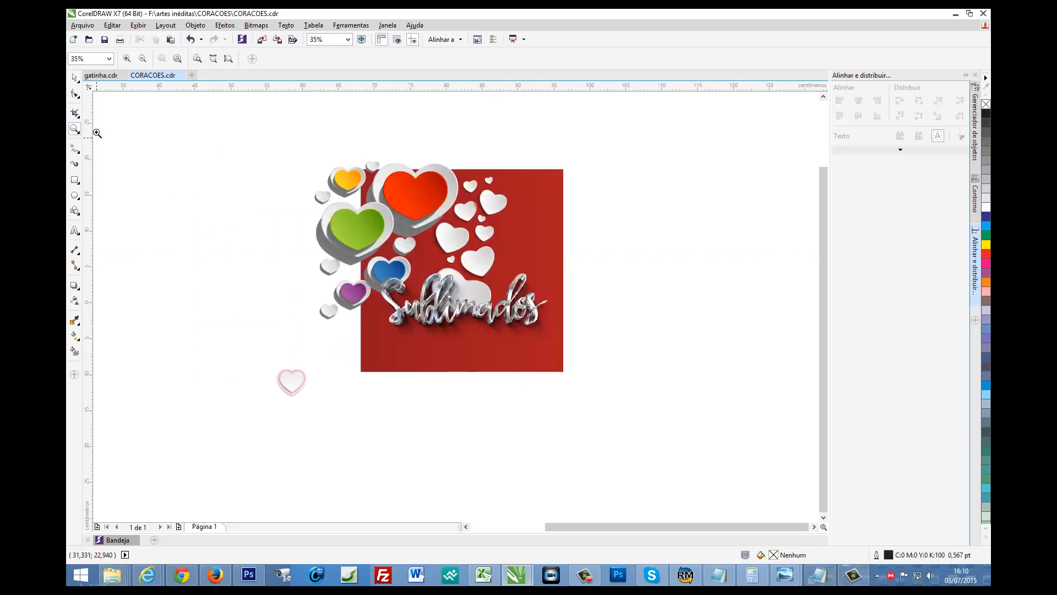
click(75, 81)
click(480, 256)
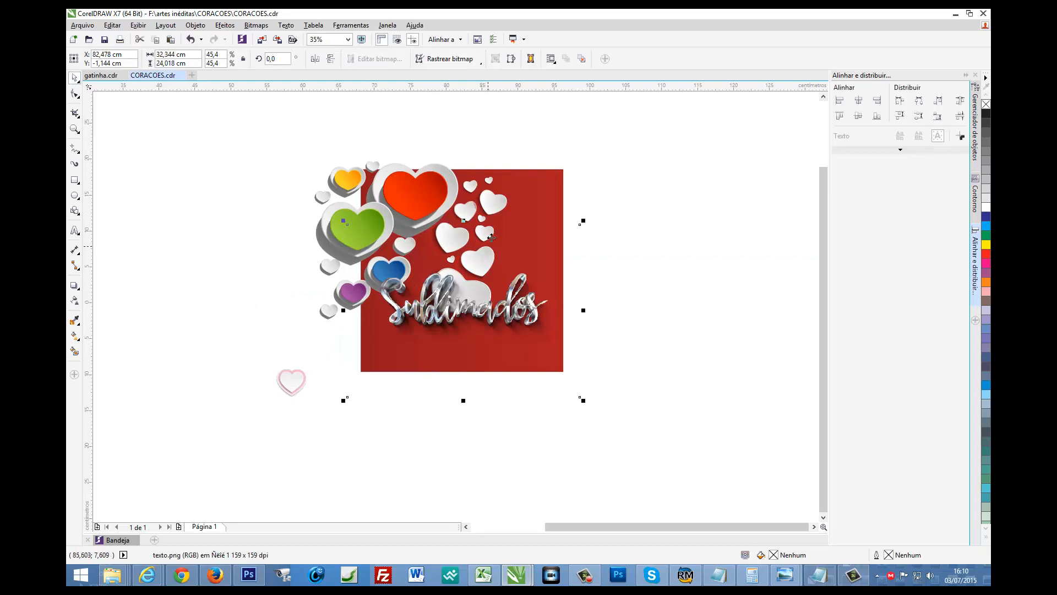
click(494, 210)
drag(497, 209, 536, 209)
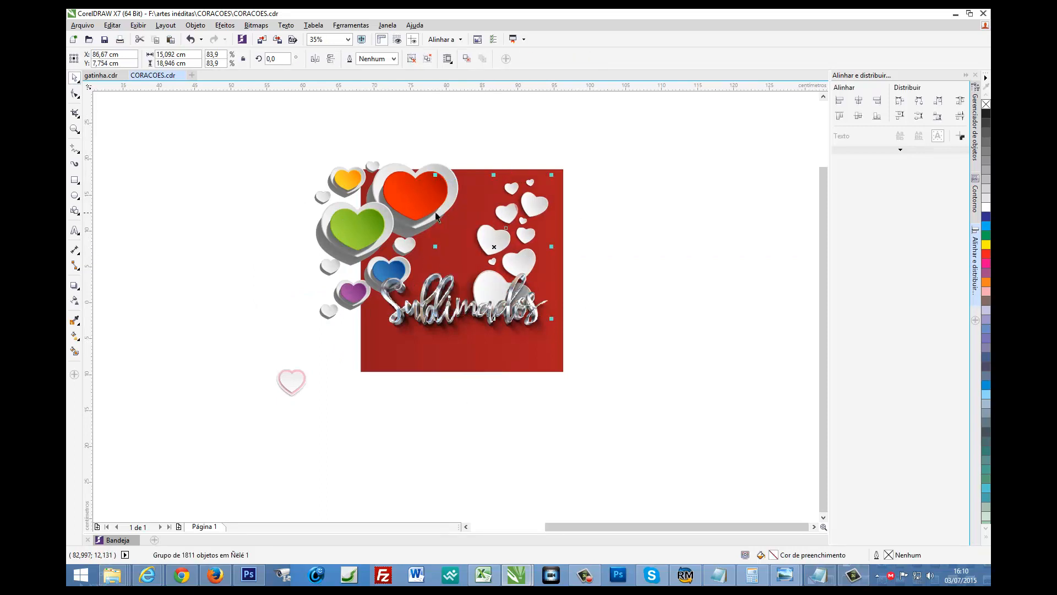
Shrink the multicoloured hearts group to about 14 × 15.3 cm in the red square's upper-left area and lower the Sublimados image beneath the hearts.
click(401, 205)
drag(310, 156, 389, 237)
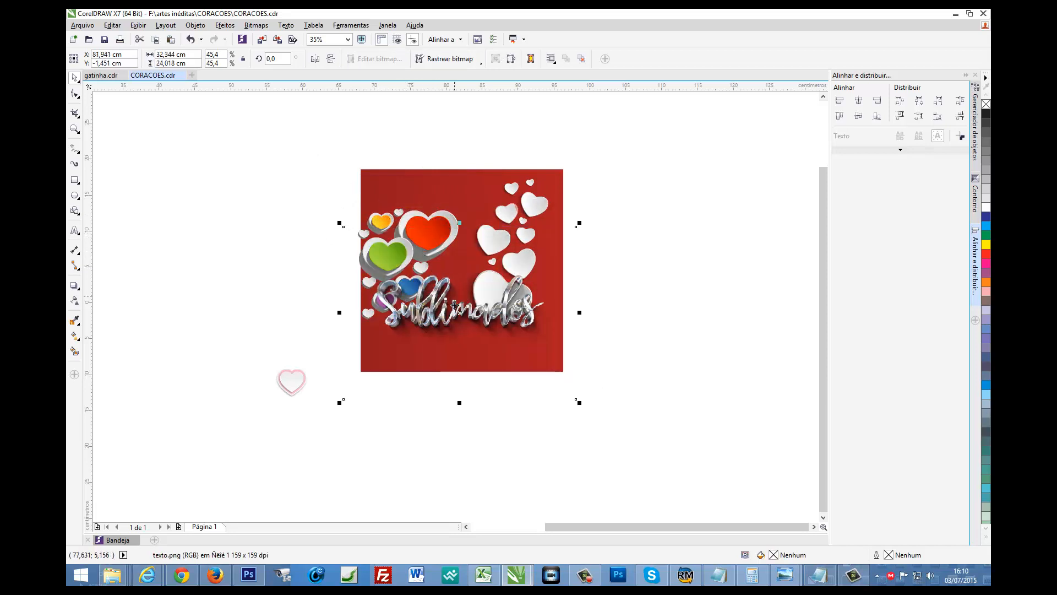
click(428, 212)
drag(276, 169, 532, 336)
drag(465, 256, 467, 247)
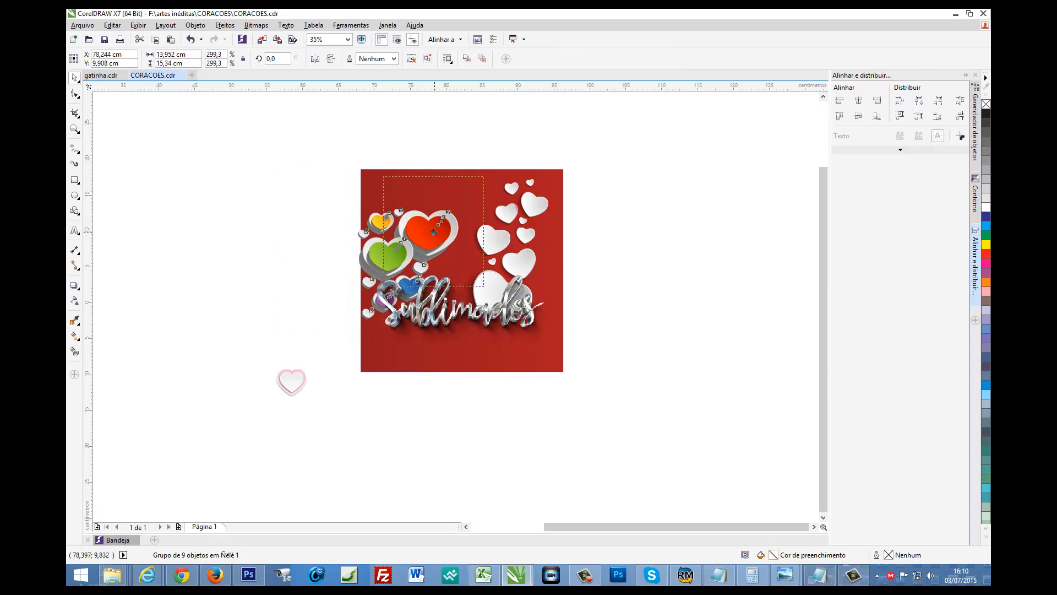
click(449, 322)
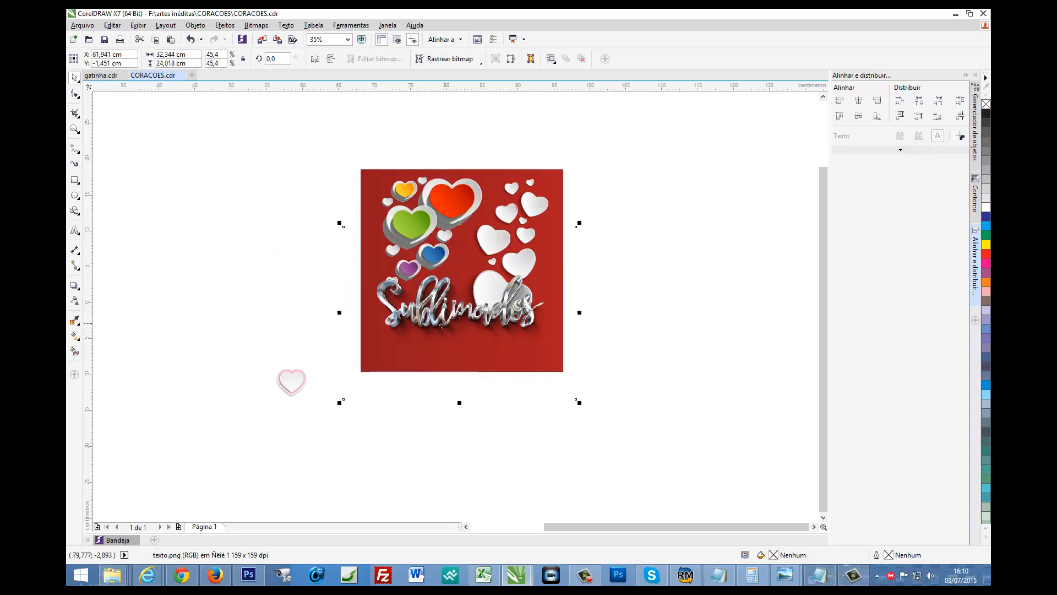
drag(449, 322, 454, 334)
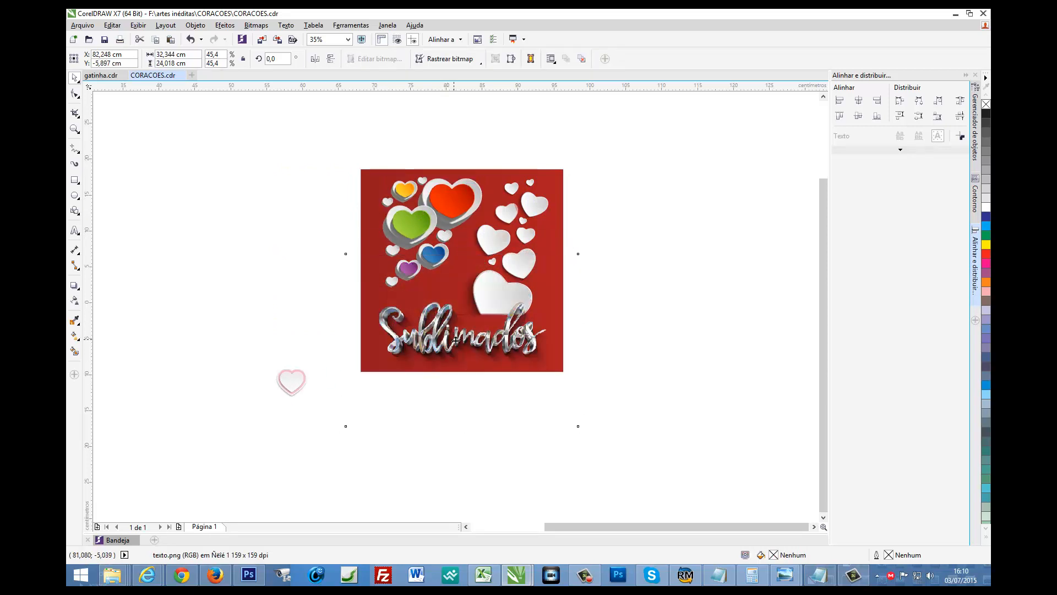
Move the loose pink-edged heart onto the bottom of the large white heart and bring it to the front of the page.
click(290, 381)
drag(301, 380, 497, 325)
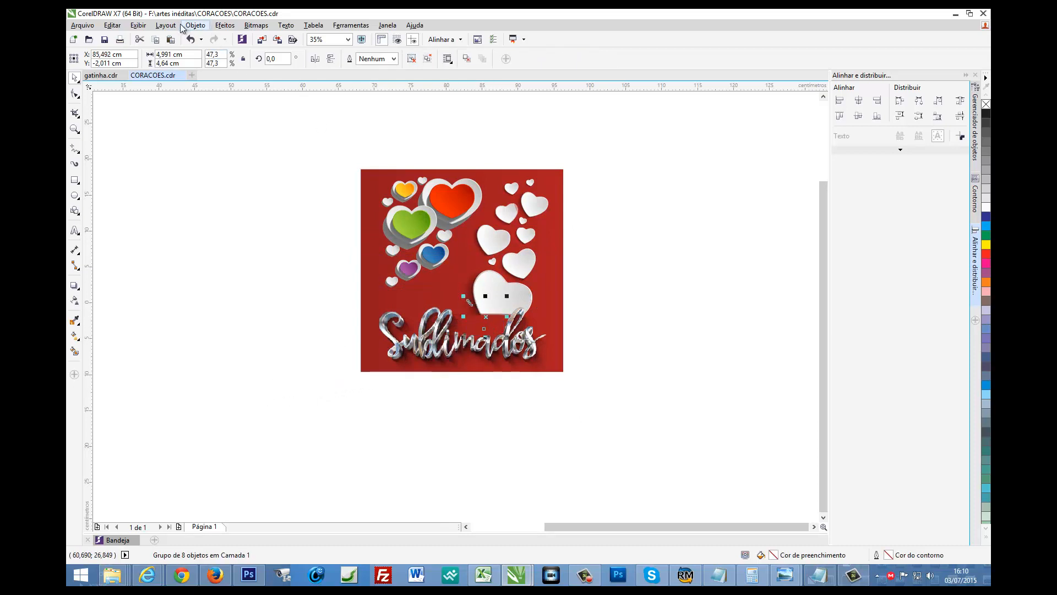
click(195, 25)
mouse_move(224, 163)
click(368, 163)
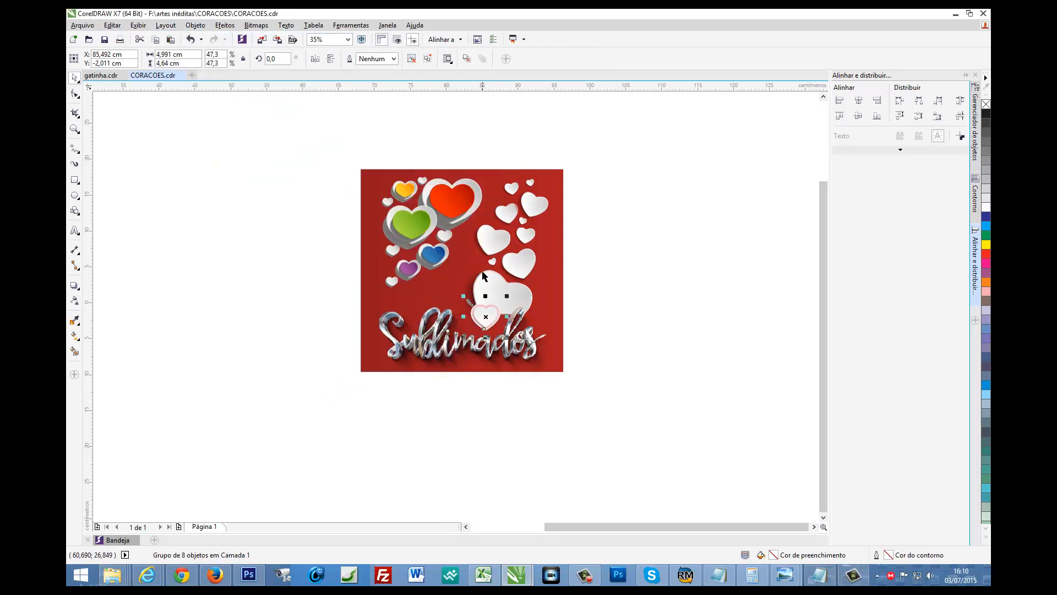
Enlarge the pink-edged heart to about 11 × 10.3 cm, place it just above the Sublimados lettering and deselect it.
drag(463, 296, 484, 305)
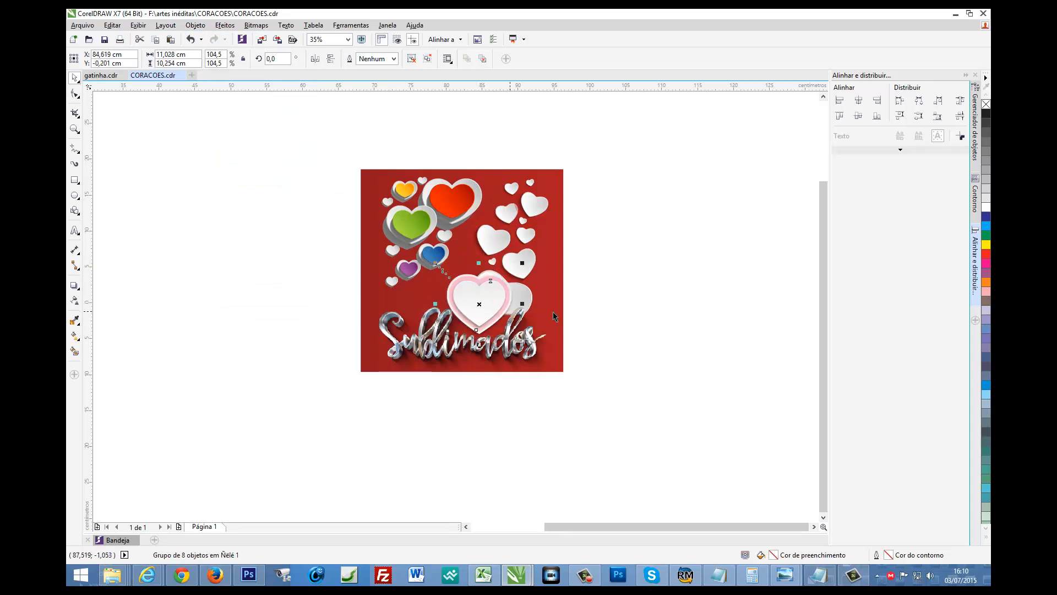
click(635, 311)
click(483, 303)
click(630, 323)
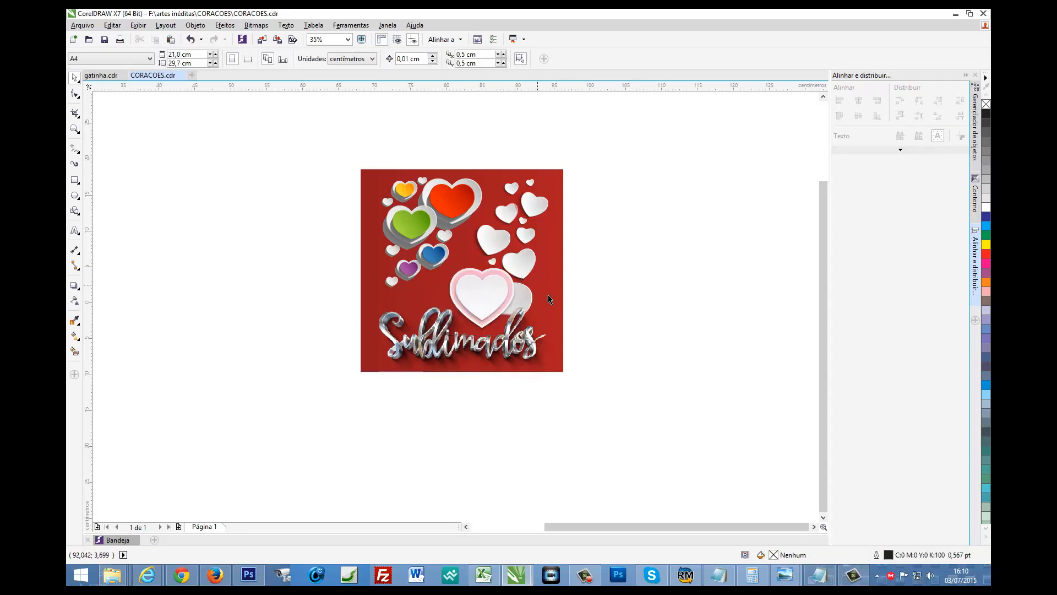
Start exporting the composition as a JPG named almofada in the aula cromo2 folder on drive D.
scroll(603, 319, down, 2)
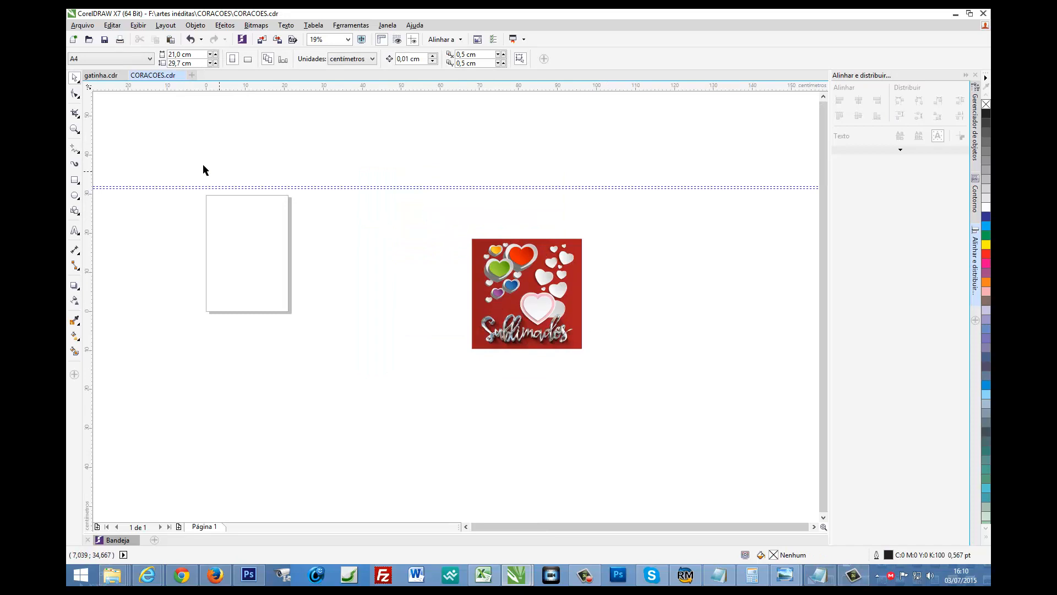
click(82, 25)
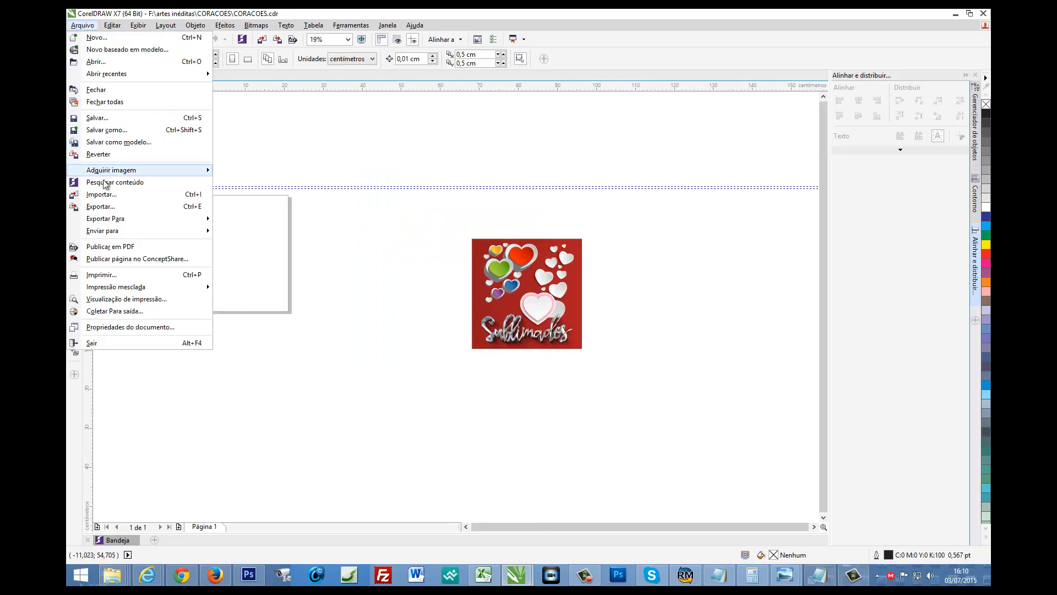
click(100, 206)
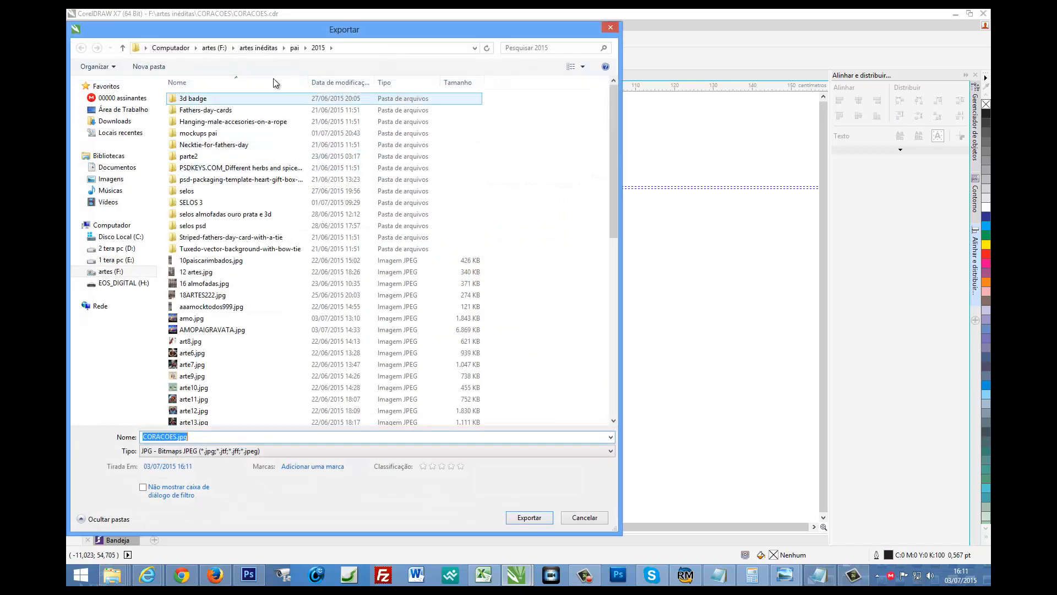
click(113, 249)
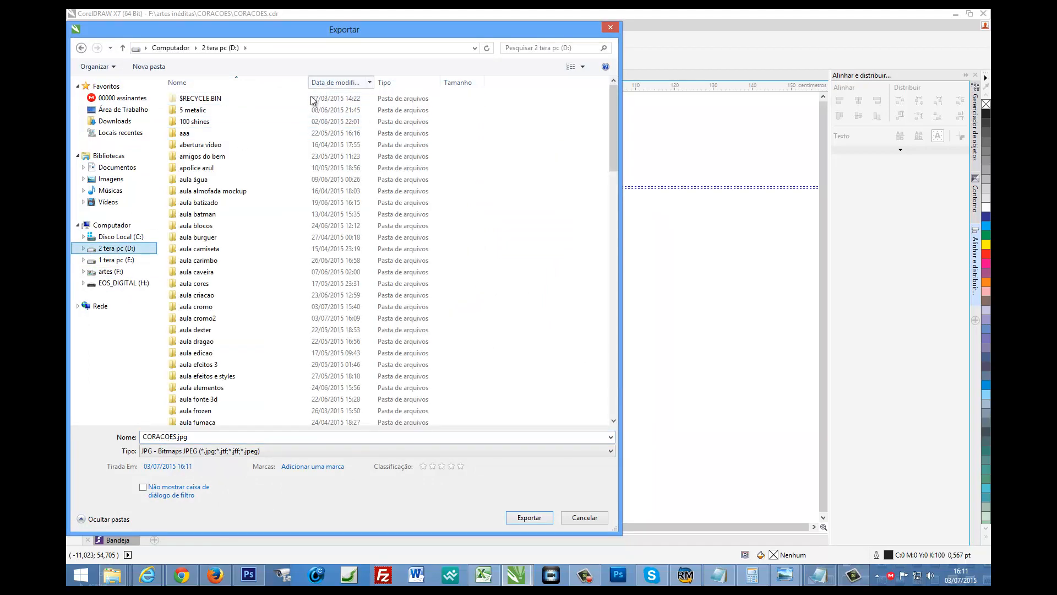
double_click(198, 388)
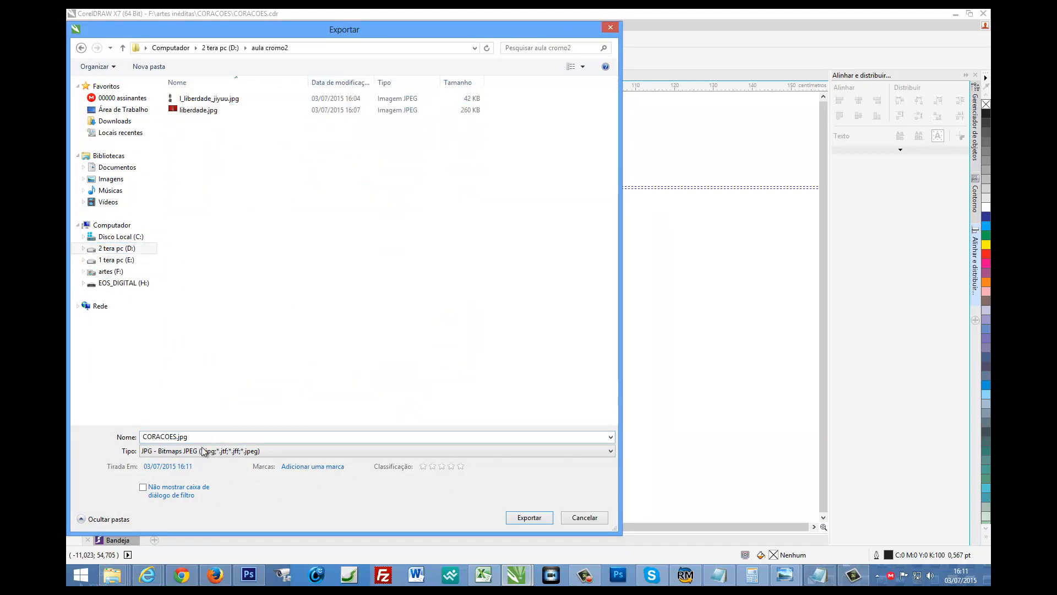
click(208, 436)
text(almofada)
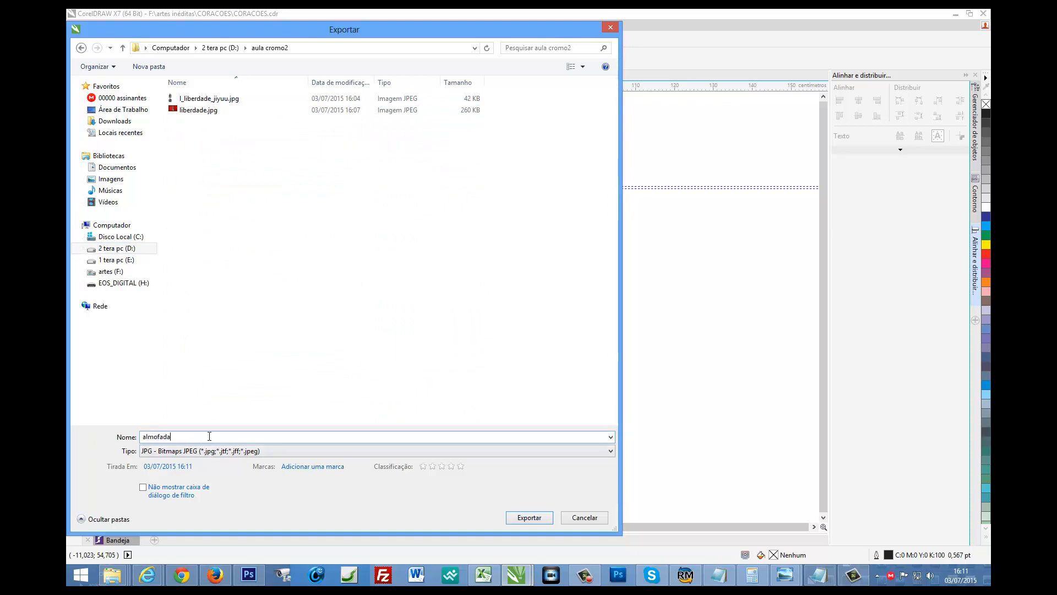
key(Return)
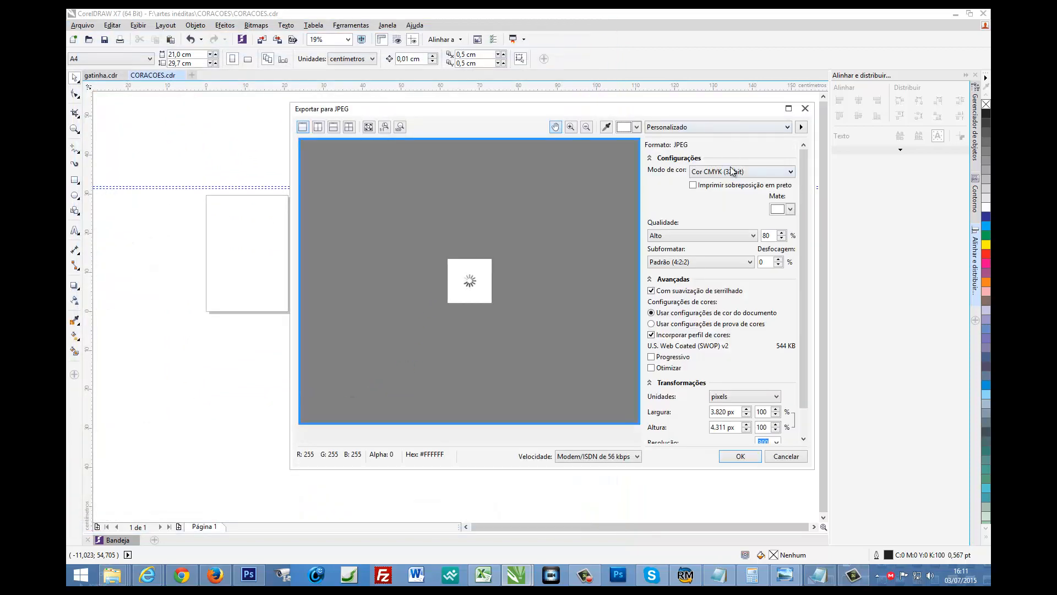
Set the JPEG export to RGB colour (24 bits) and a width of 50 cm, and complete the export.
click(731, 170)
click(716, 189)
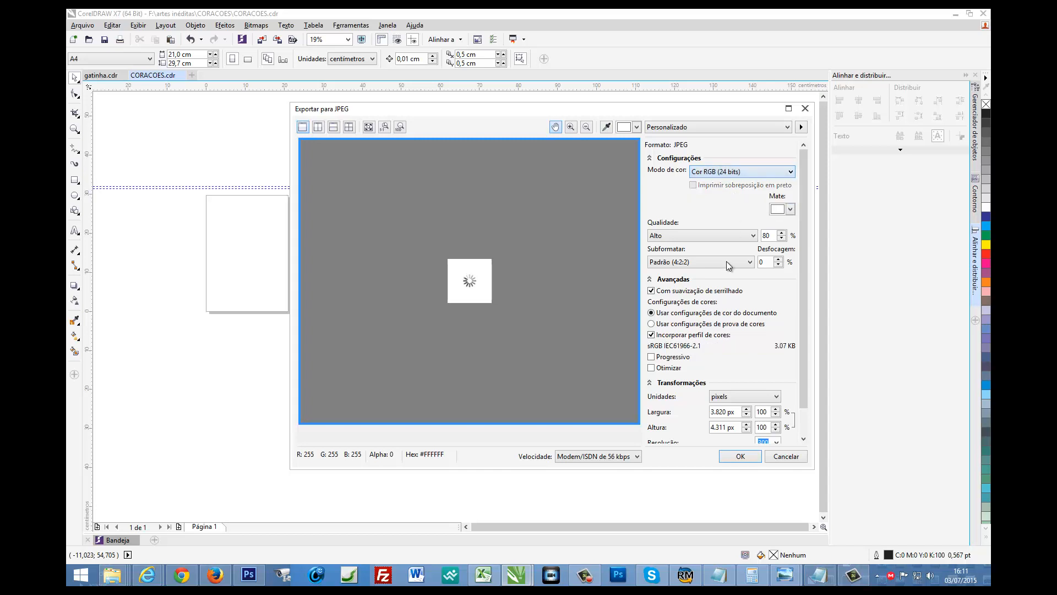
click(741, 393)
click(745, 489)
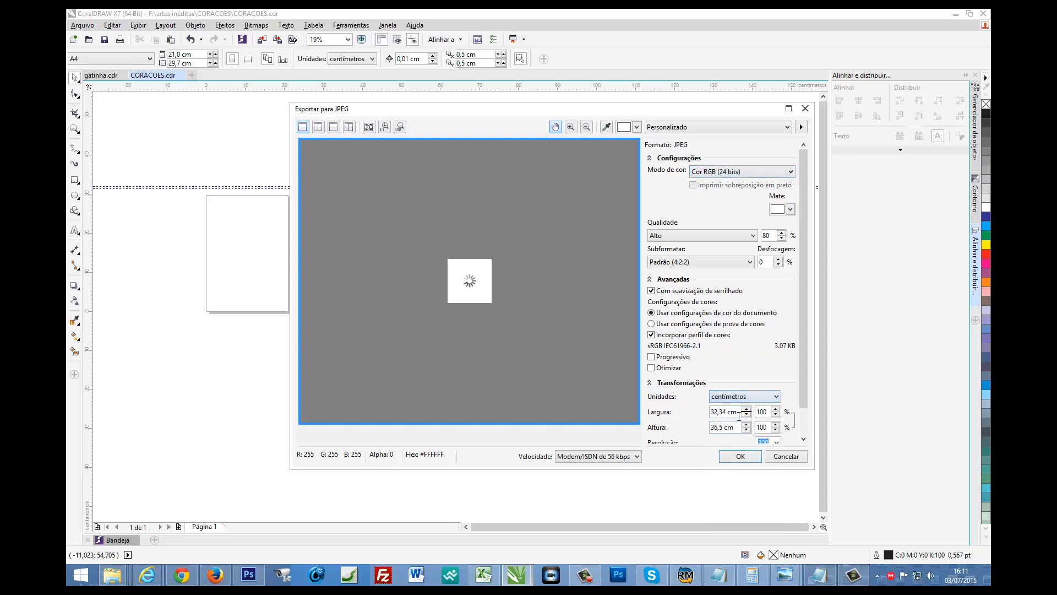
drag(738, 416, 694, 410)
text(50)
key(Tab)
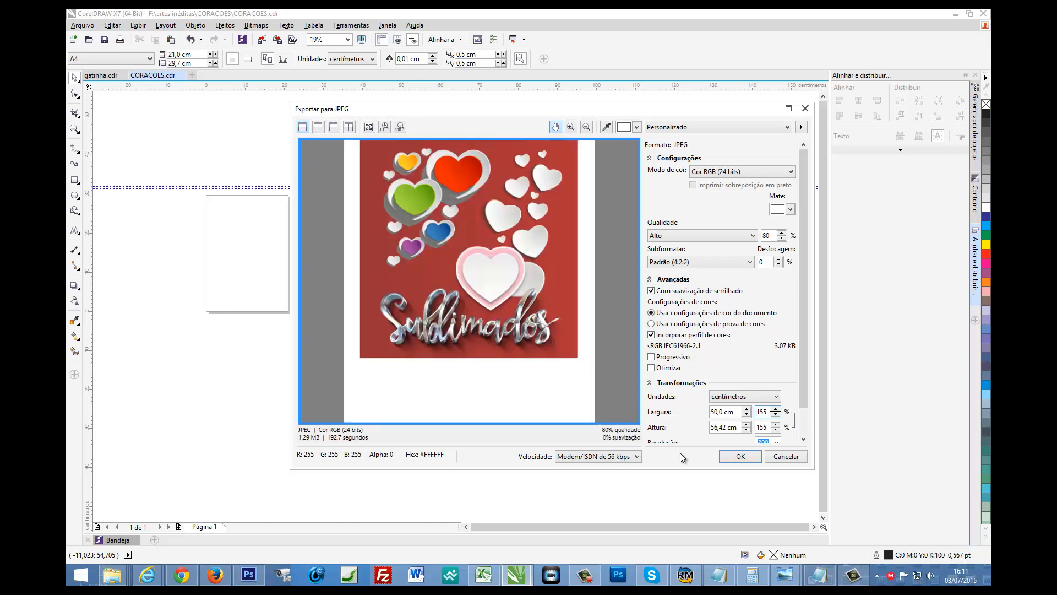
click(741, 456)
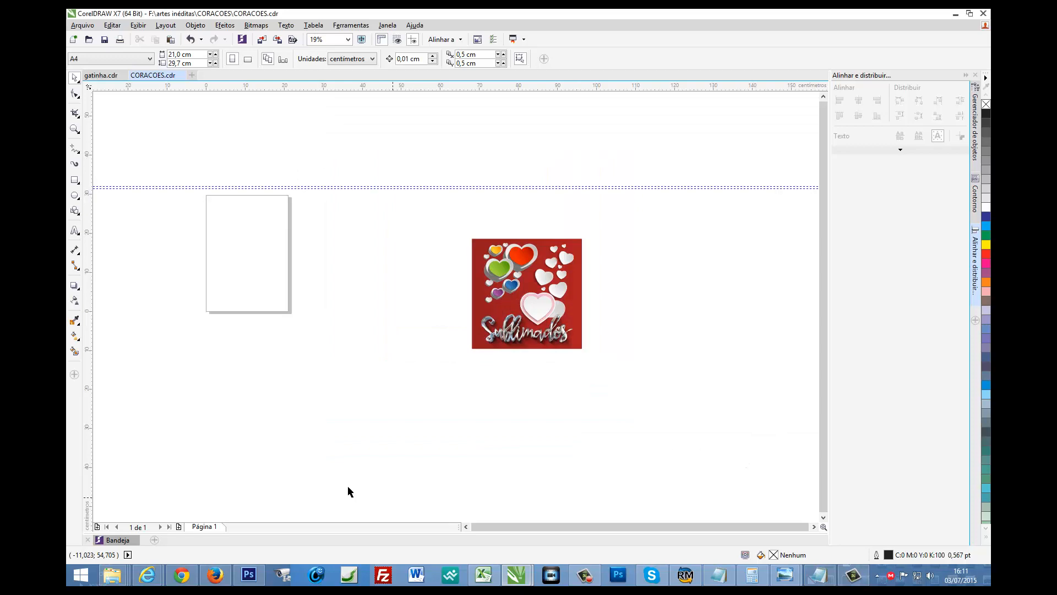
Switch to Photoshop and open the pillow mockup almofadaparede.psd from drive artes (F:).
click(249, 574)
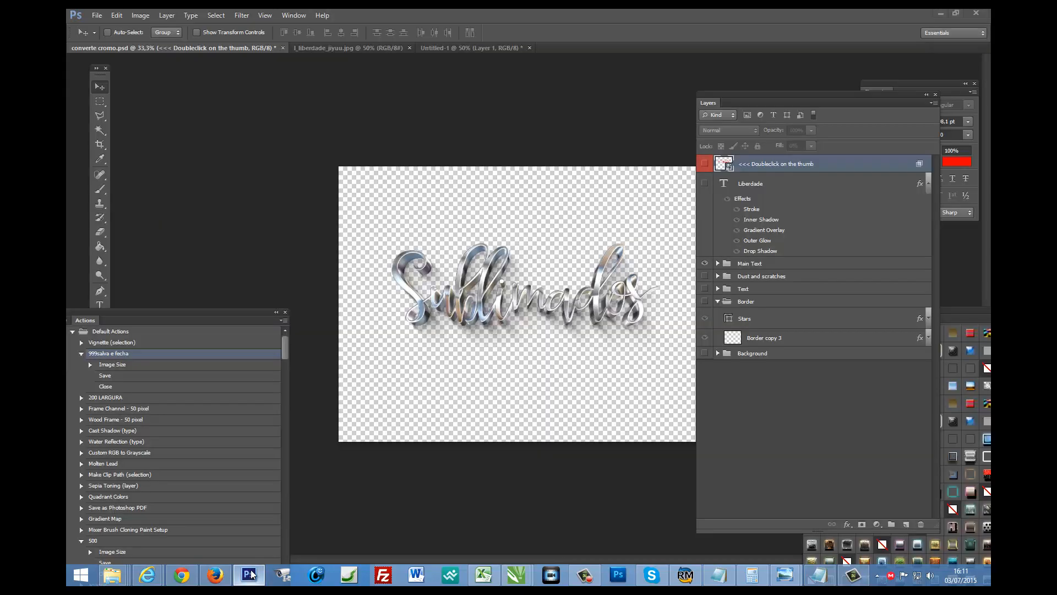
click(96, 15)
click(114, 39)
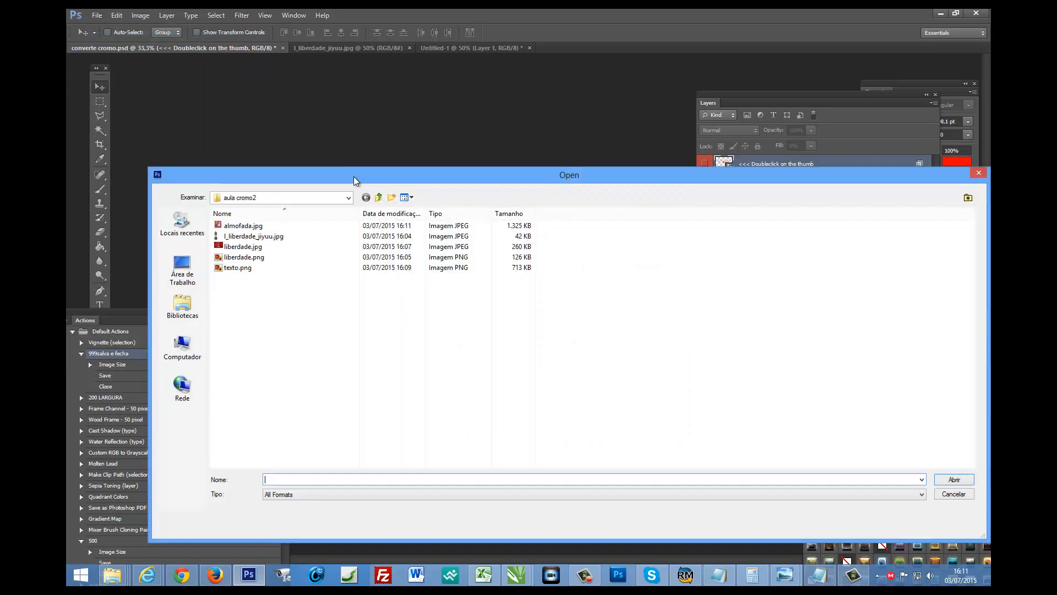
click(251, 199)
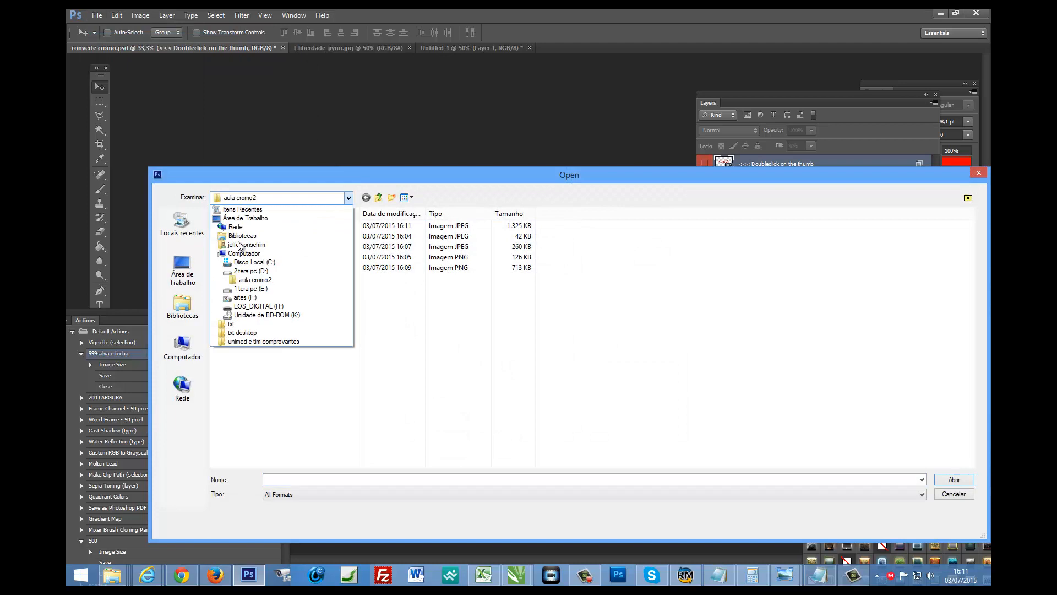
click(245, 297)
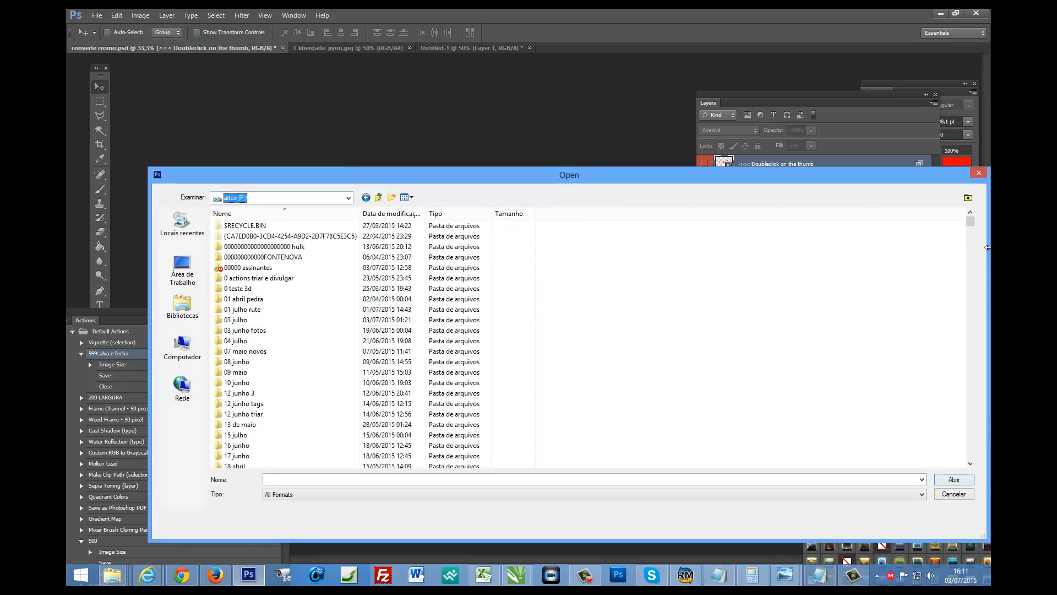
drag(970, 223, 968, 283)
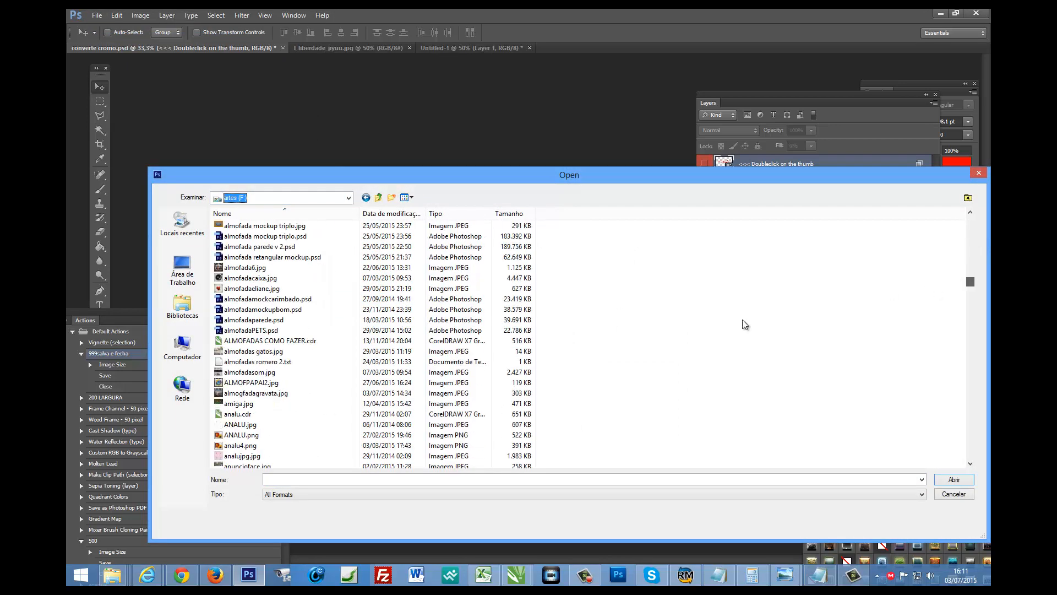
click(248, 320)
double_click(248, 322)
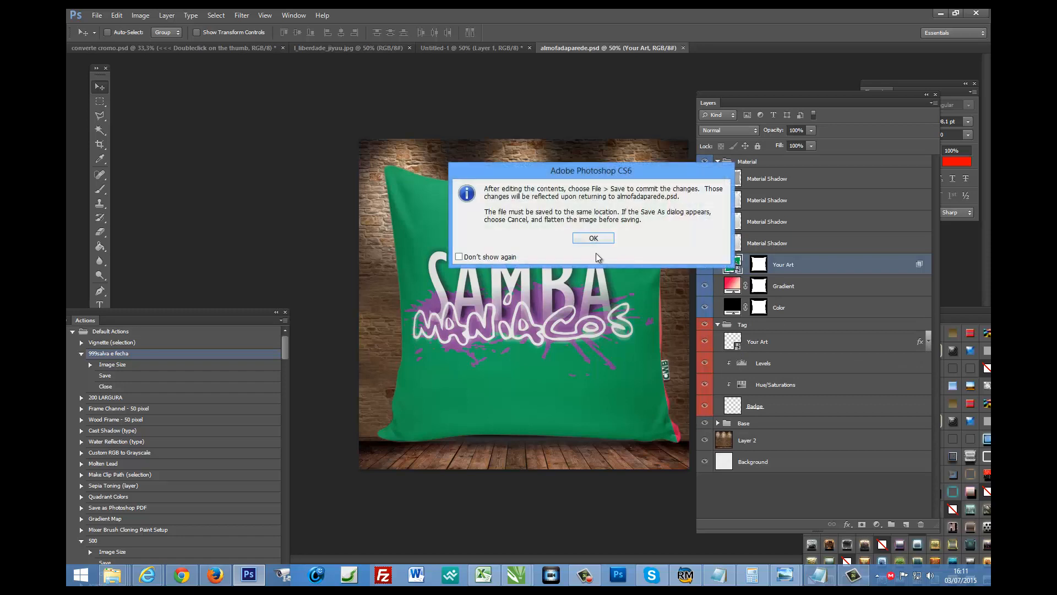
Open the Your Art smart object's contents and replace layer 197c with almofada.jpg from the aula cromo2 folder on drive D.
click(598, 238)
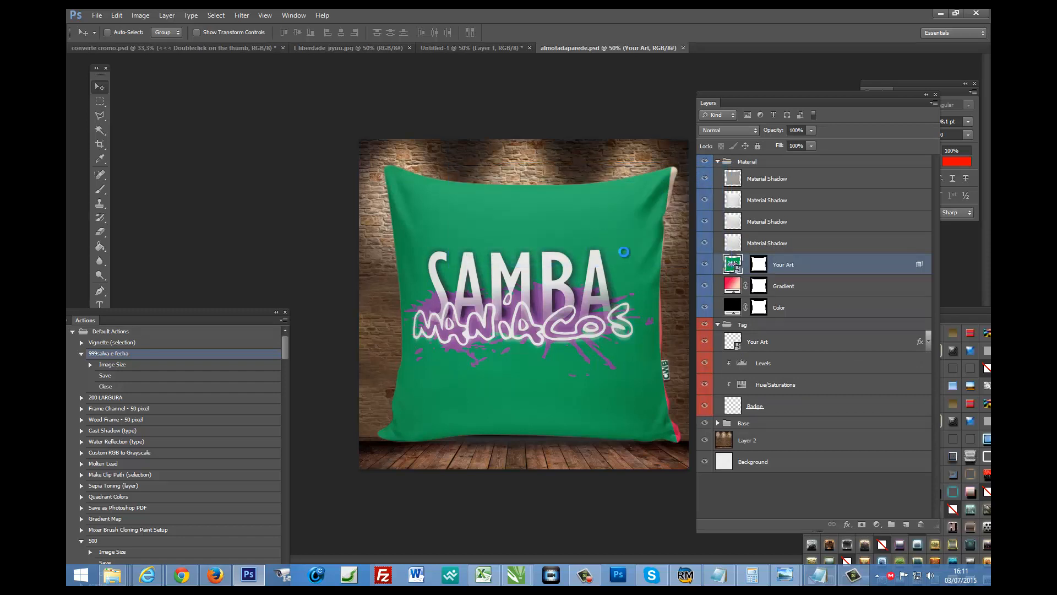
right_click(762, 189)
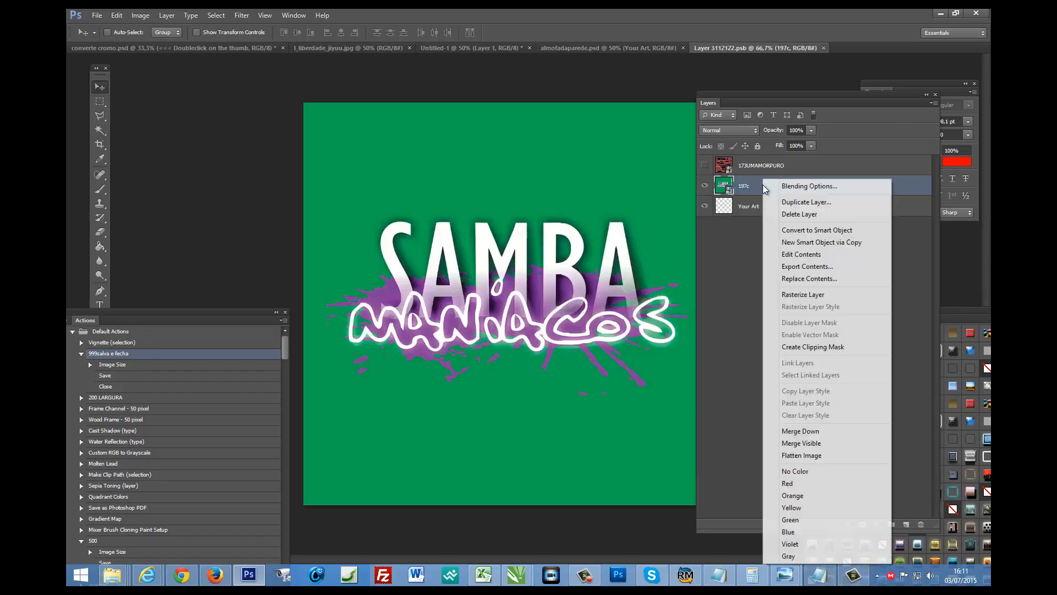
click(782, 279)
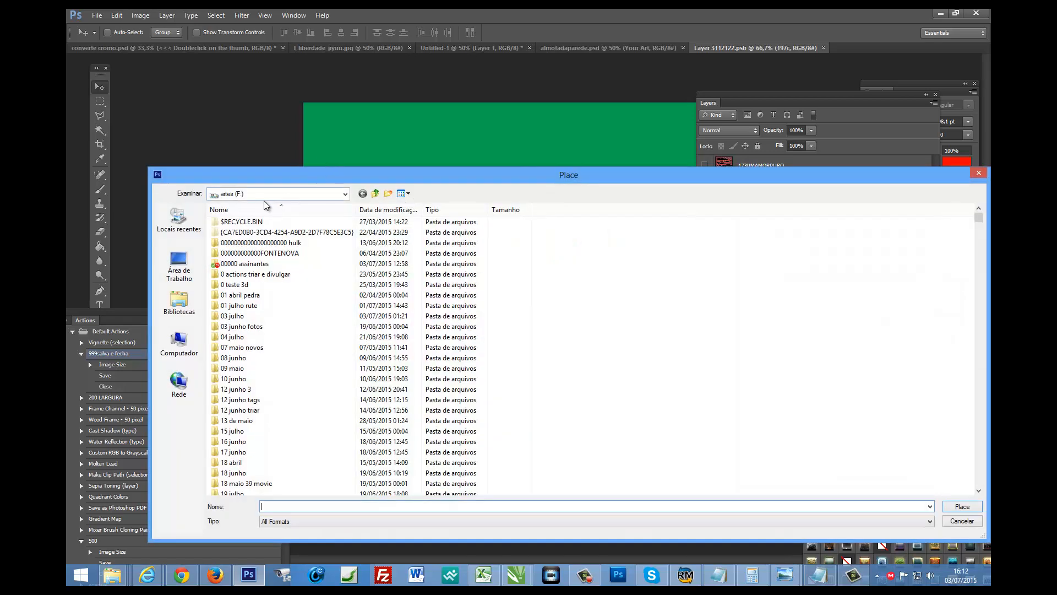
click(263, 198)
click(248, 269)
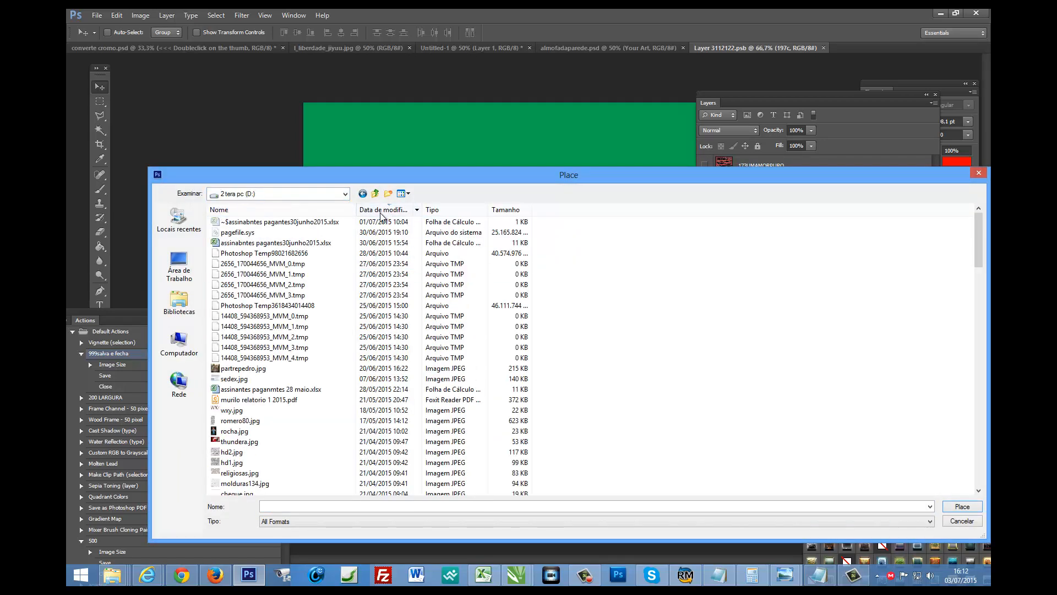
scroll(245, 432, down, 3)
scroll(245, 432, up, 5)
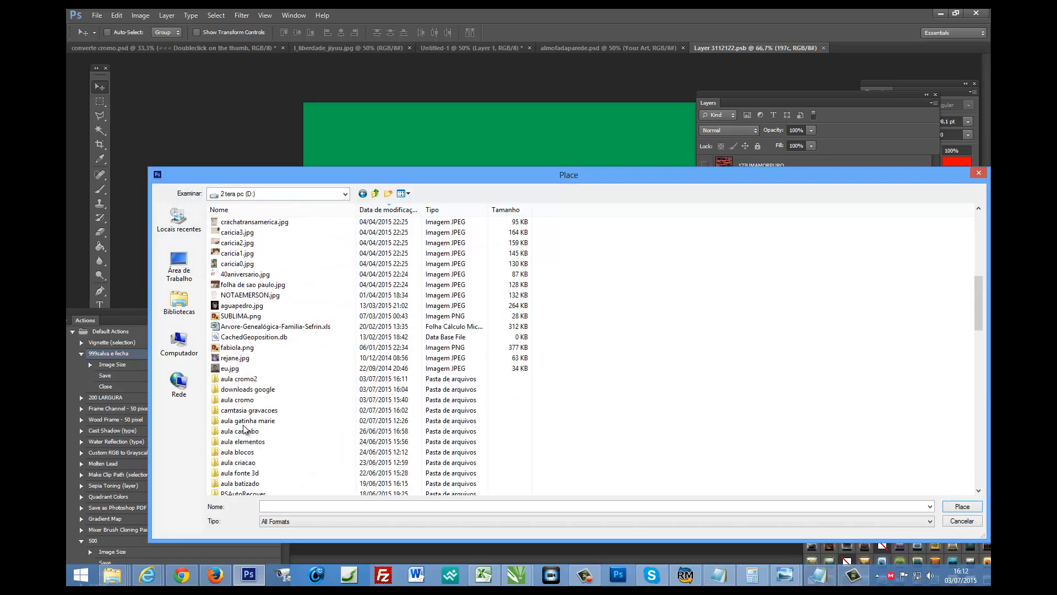
double_click(243, 381)
double_click(241, 222)
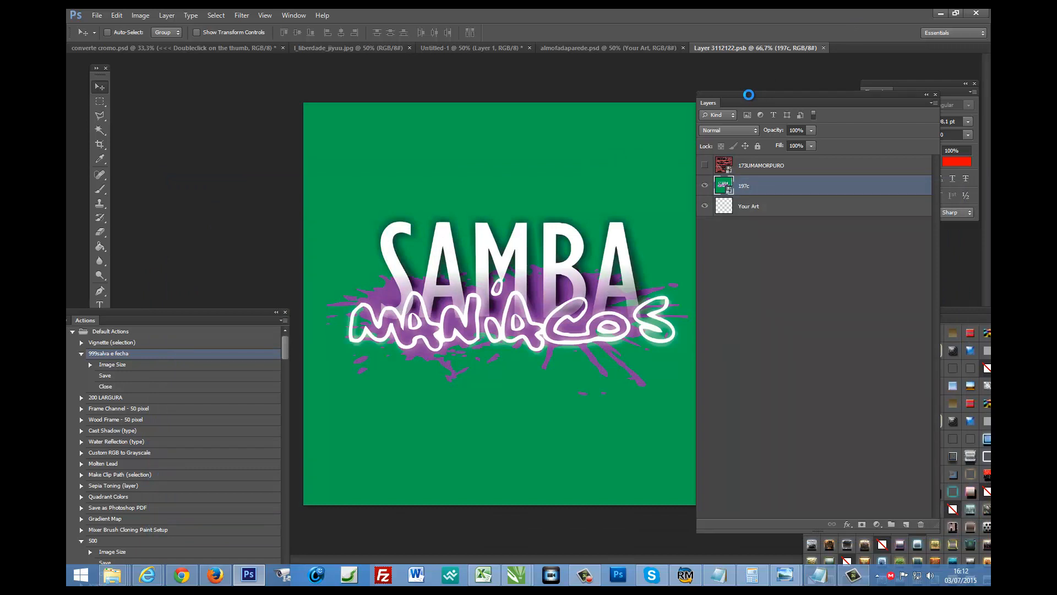
Free-transform the replaced artwork down to about 64% × 61% and place it at the canvas's upper-left corner.
drag(750, 94, 868, 135)
click(117, 16)
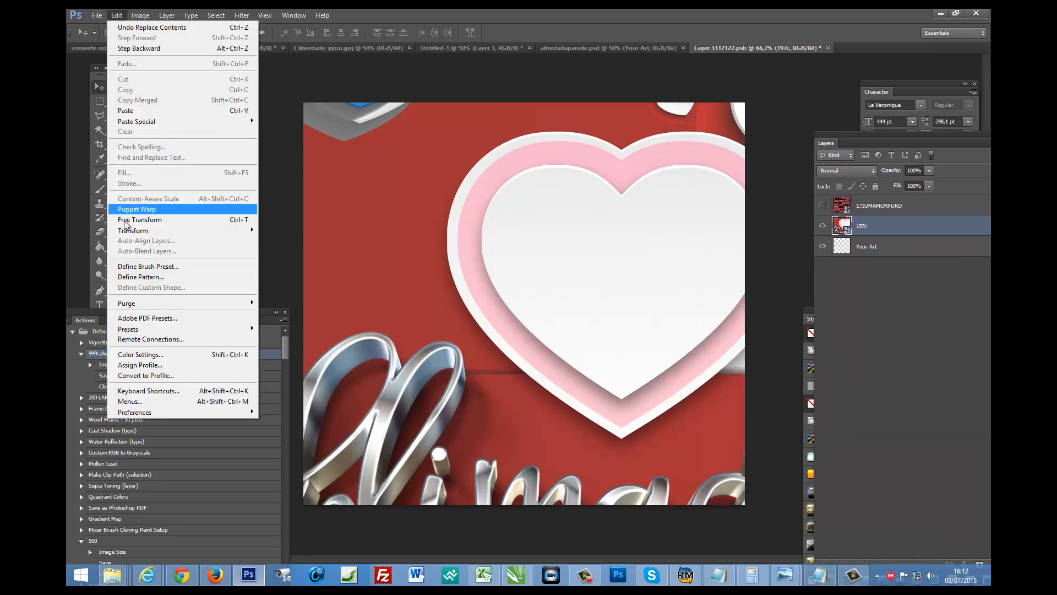
click(143, 208)
drag(375, 181, 439, 270)
drag(255, 69, 382, 250)
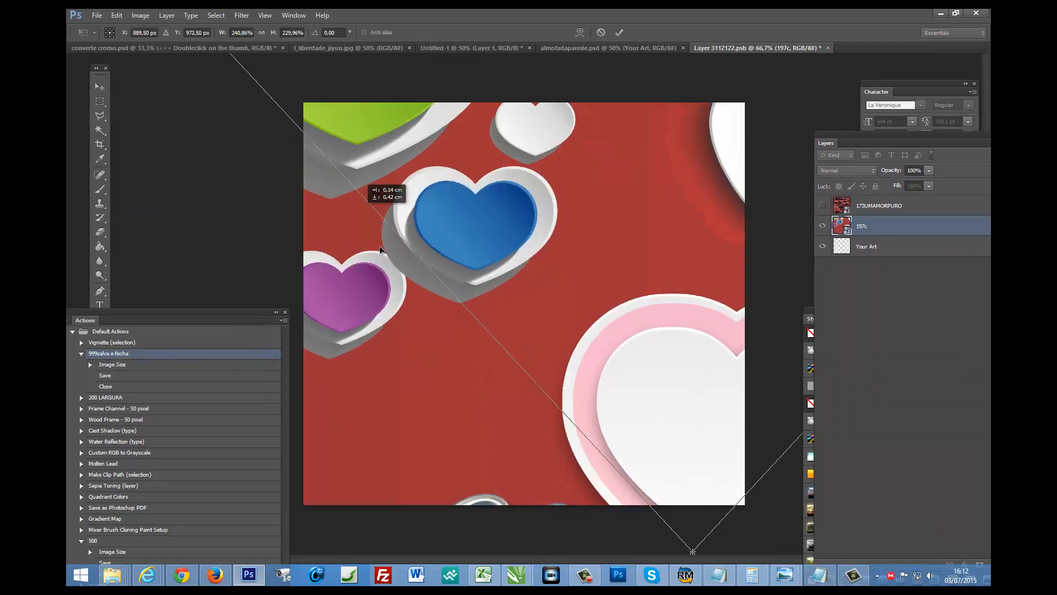
drag(250, 113, 372, 209)
drag(305, 148, 297, 217)
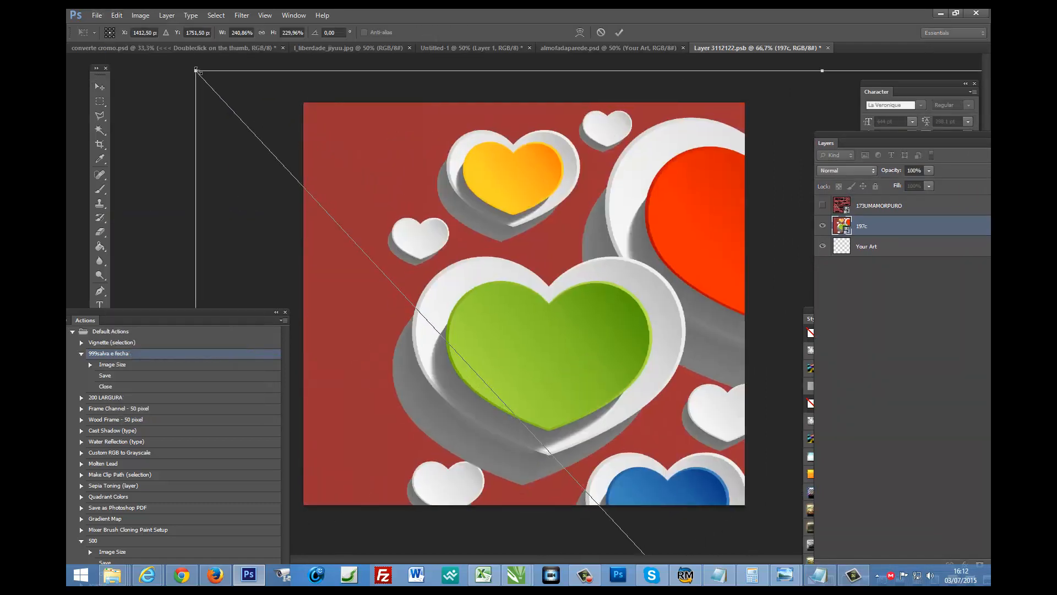
drag(196, 71, 610, 432)
drag(691, 481, 337, 128)
drag(204, 109, 480, 406)
drag(583, 407, 364, 104)
drag(283, 122, 566, 425)
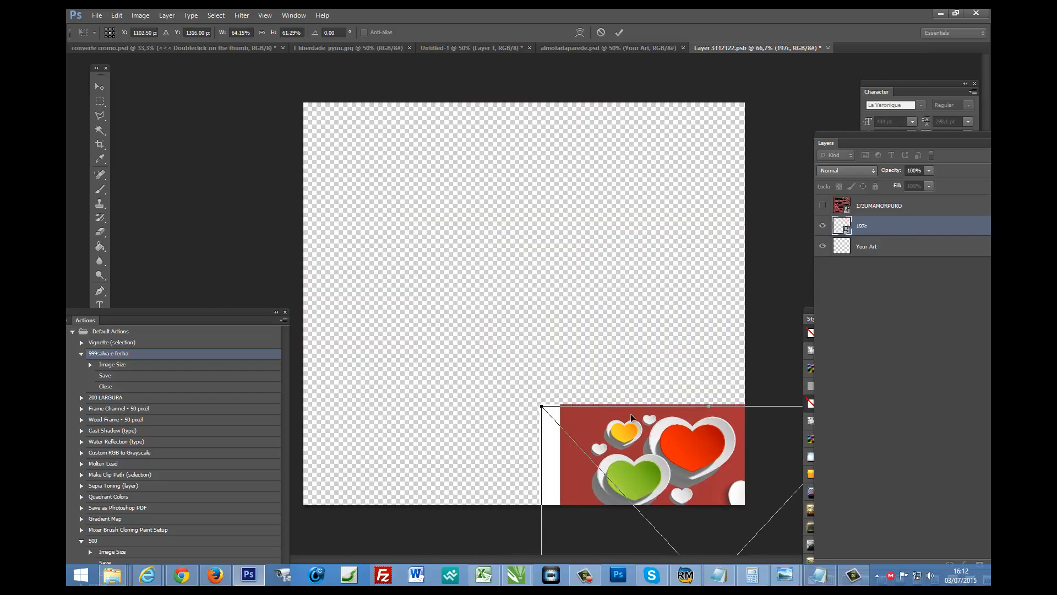
drag(642, 441, 382, 142)
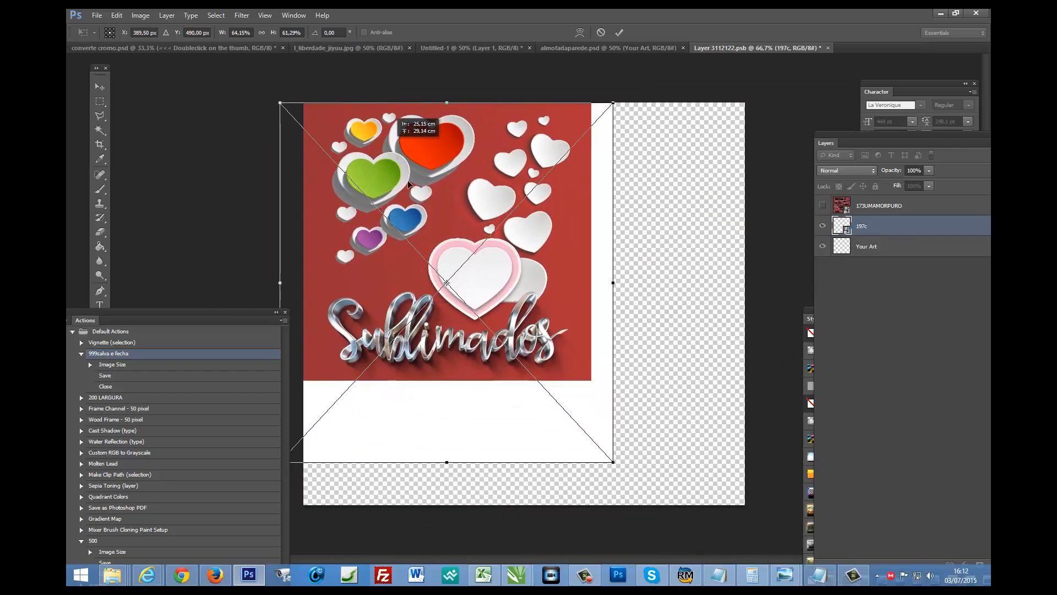
Adjust the artwork's horizontal position at the canvas's left edge and enlarge it to about 95% × 82%.
drag(537, 336, 548, 332)
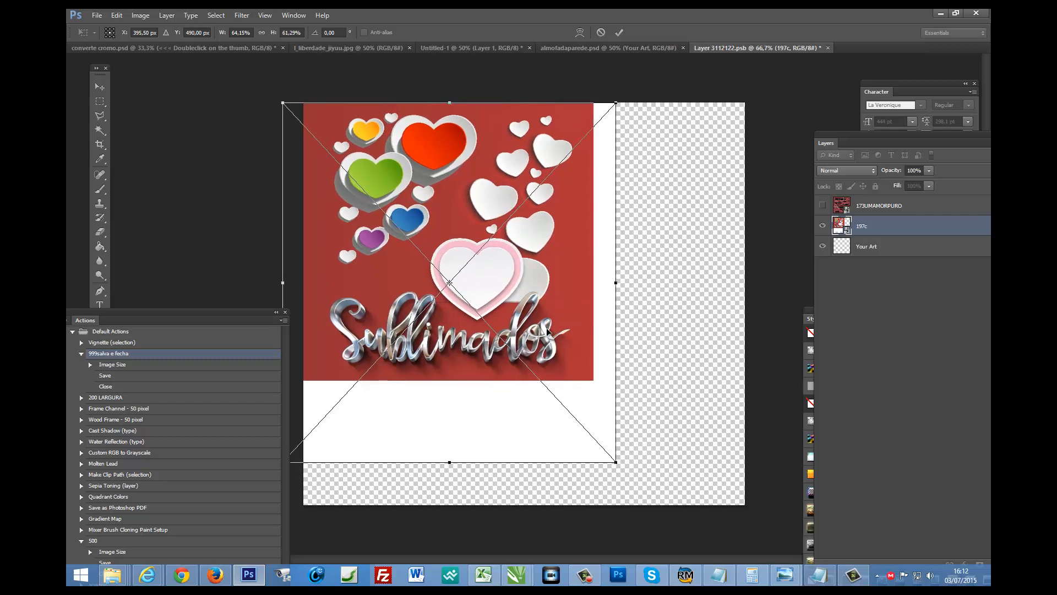
key(Right)
key(Right)
key(Right)
key(Right)
key(Right)
key(Left)
key(Left)
key(Left)
key(Left)
key(Left)
key(Left)
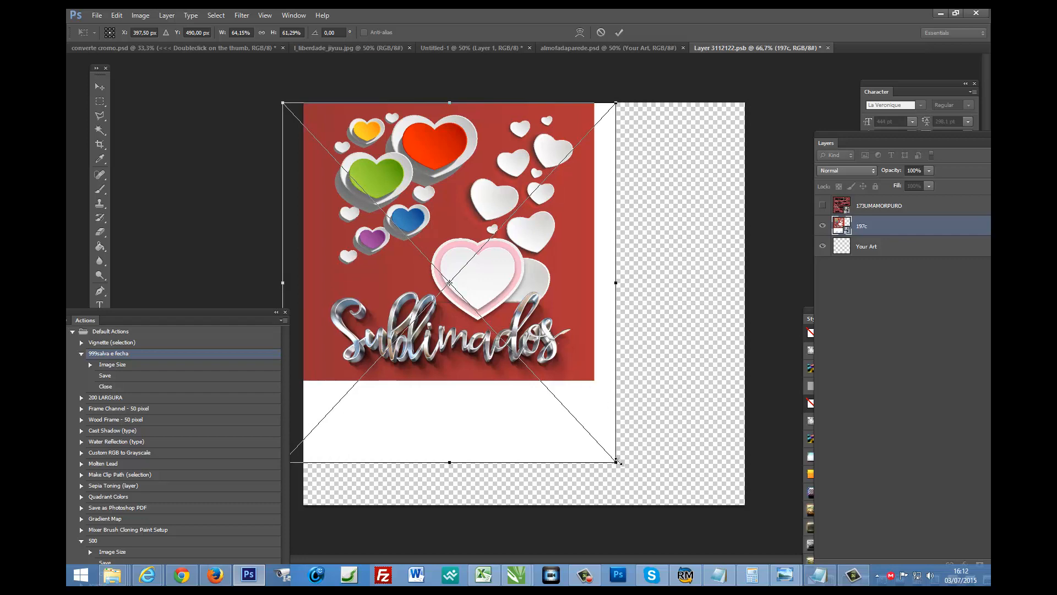
drag(619, 465, 785, 580)
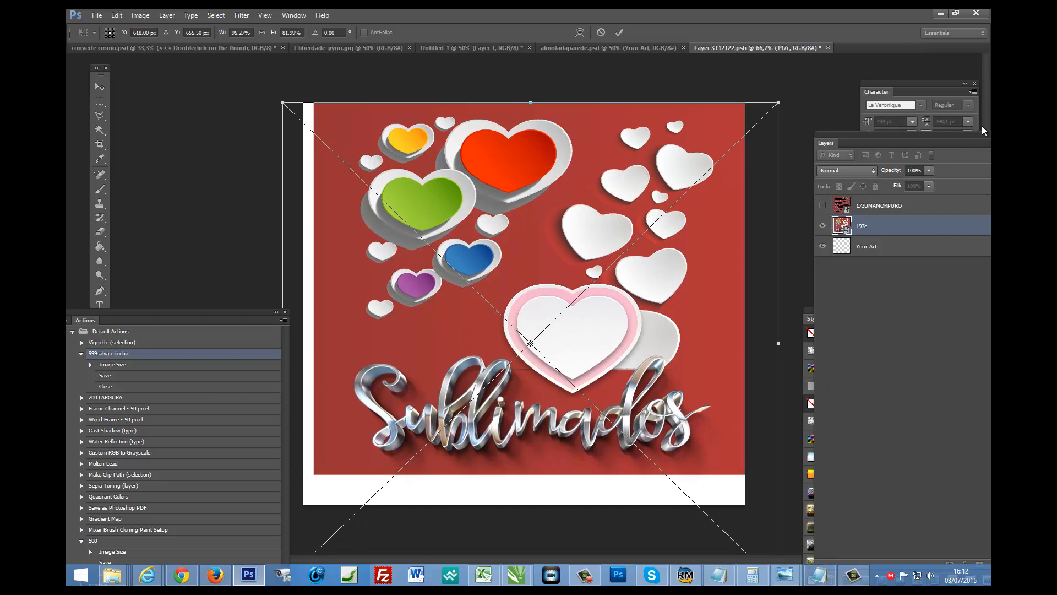
Move the floating Layers, Styles, Properties and Color panels inward so they are fully within the workspace.
drag(975, 135, 828, 118)
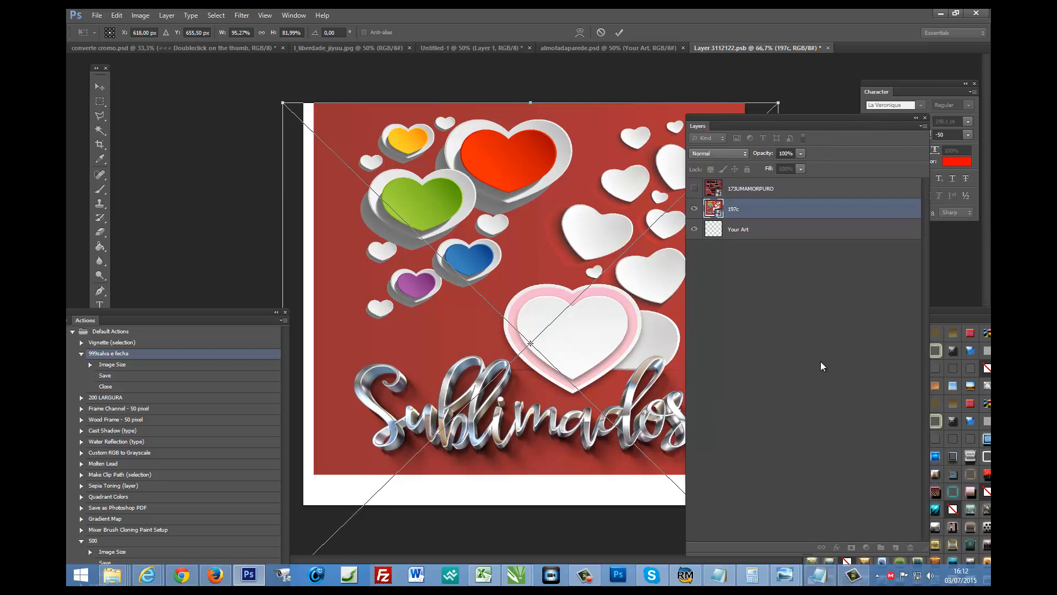
drag(970, 312, 720, 267)
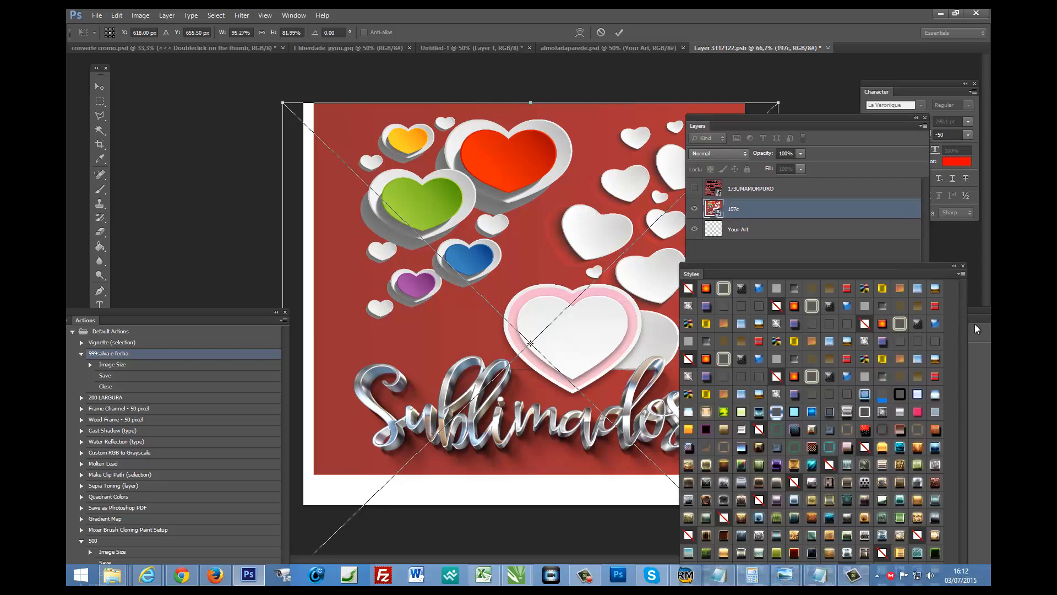
drag(925, 288, 813, 275)
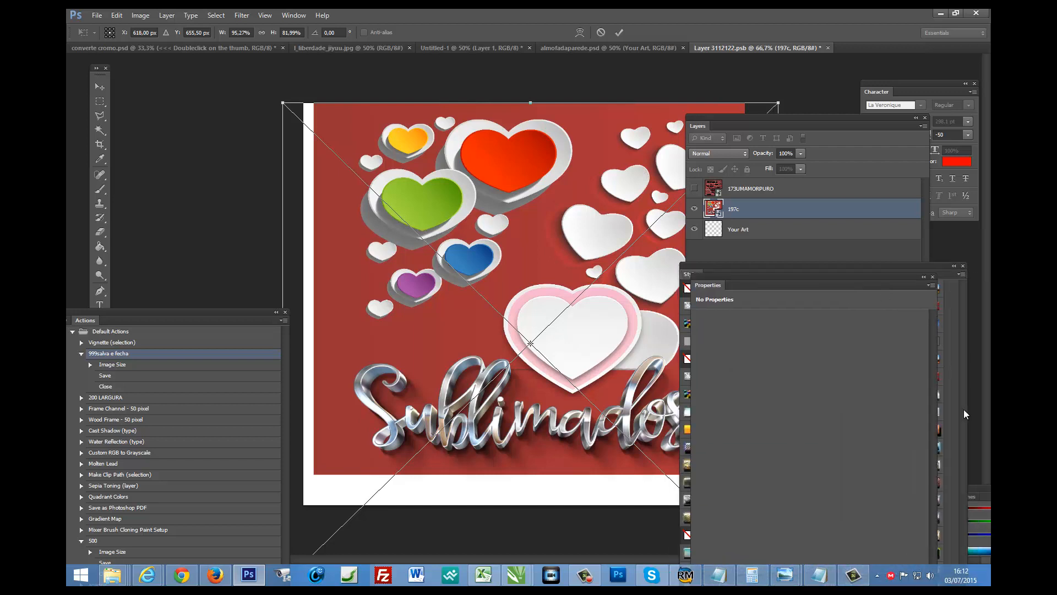
drag(984, 496, 860, 474)
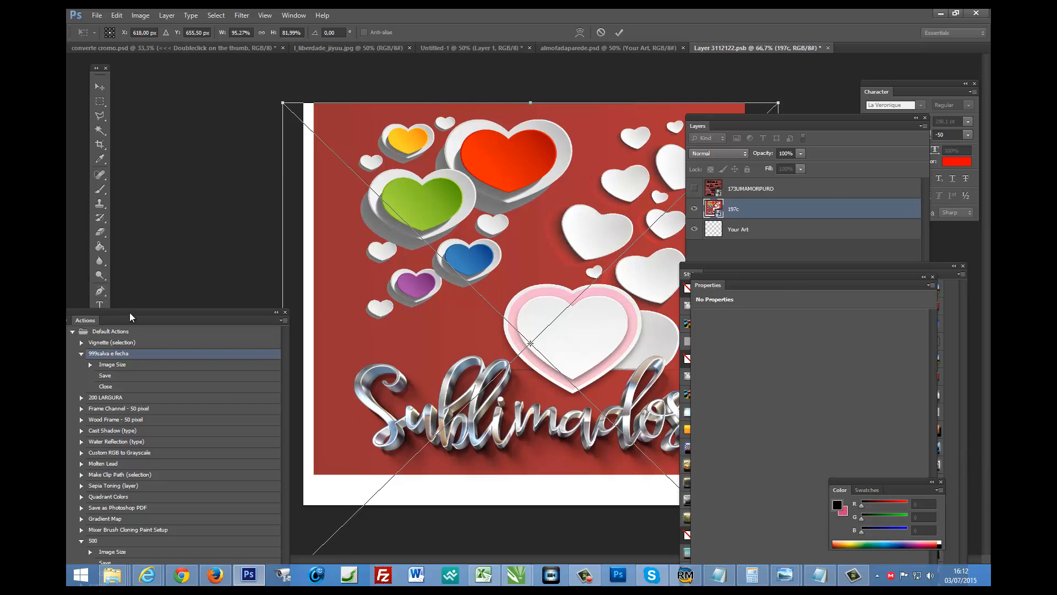
Move the floating Actions panel to the lower edge of the workspace and commit the 197c artwork's placement.
drag(130, 313, 126, 484)
click(100, 363)
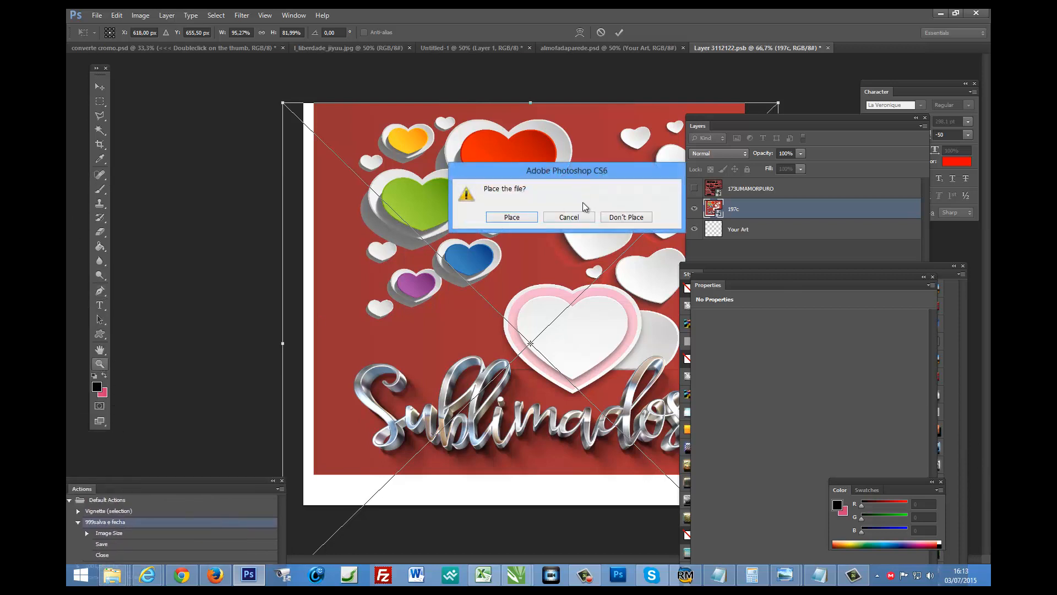
click(512, 218)
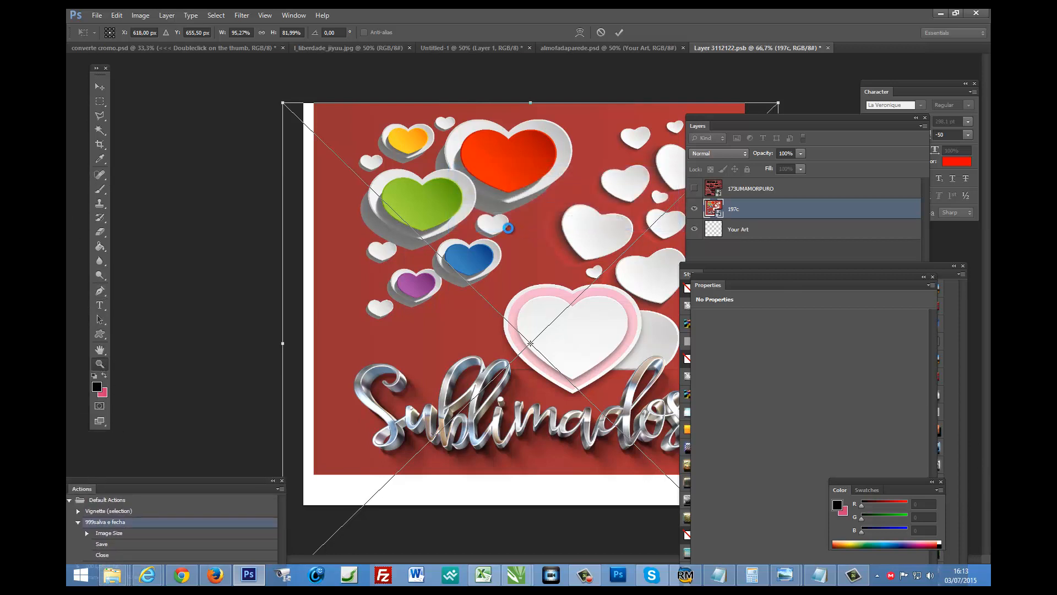
right_click(506, 230)
click(538, 286)
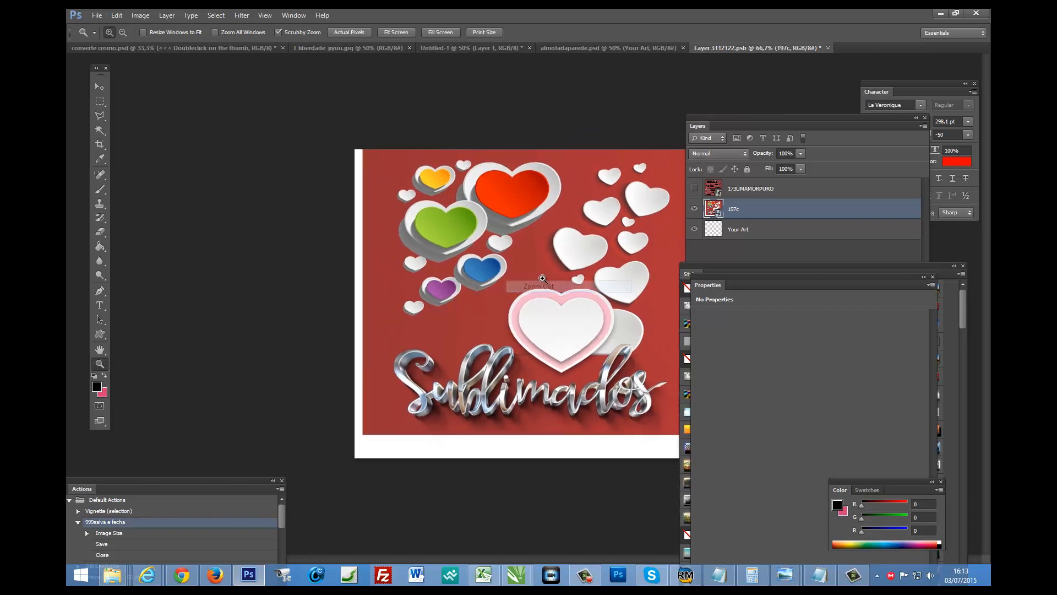
Move the Layers, Styles and Properties panels aside to uncover the artwork canvas.
click(796, 116)
drag(799, 117, 905, 117)
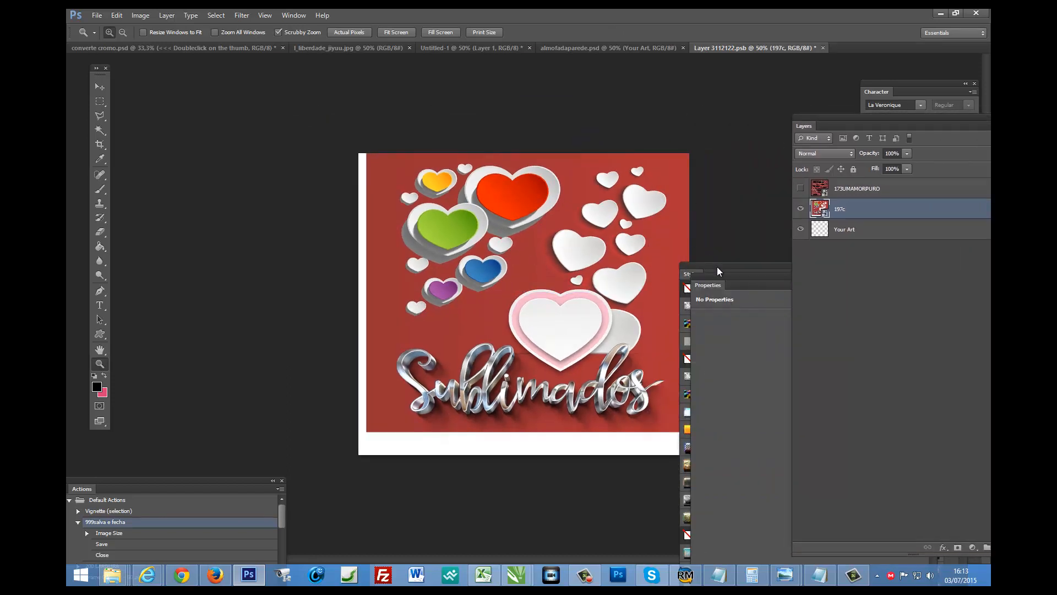
drag(717, 266, 791, 265)
drag(707, 285, 716, 273)
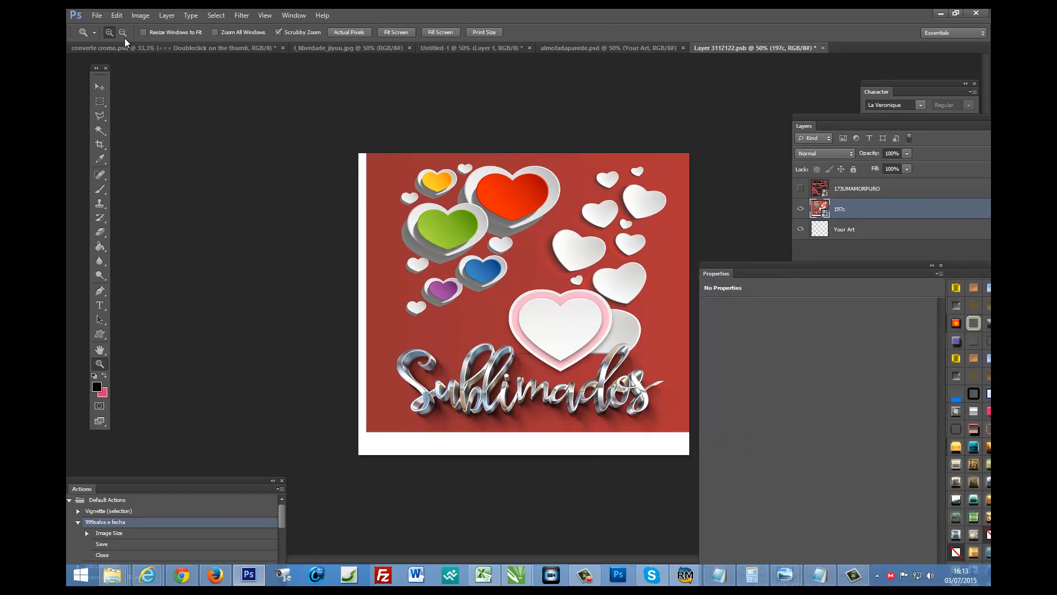
Free-transform the 197c artwork to cover the whole canvas, and save and close the smart object to update the pillow mockup.
click(117, 15)
click(138, 219)
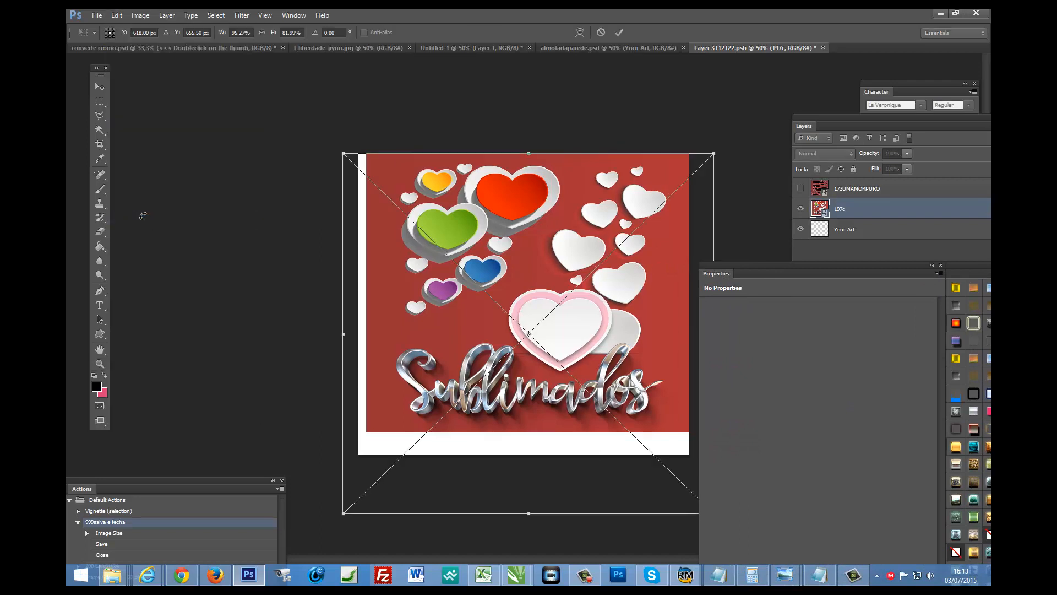
drag(340, 520, 334, 544)
key(z)
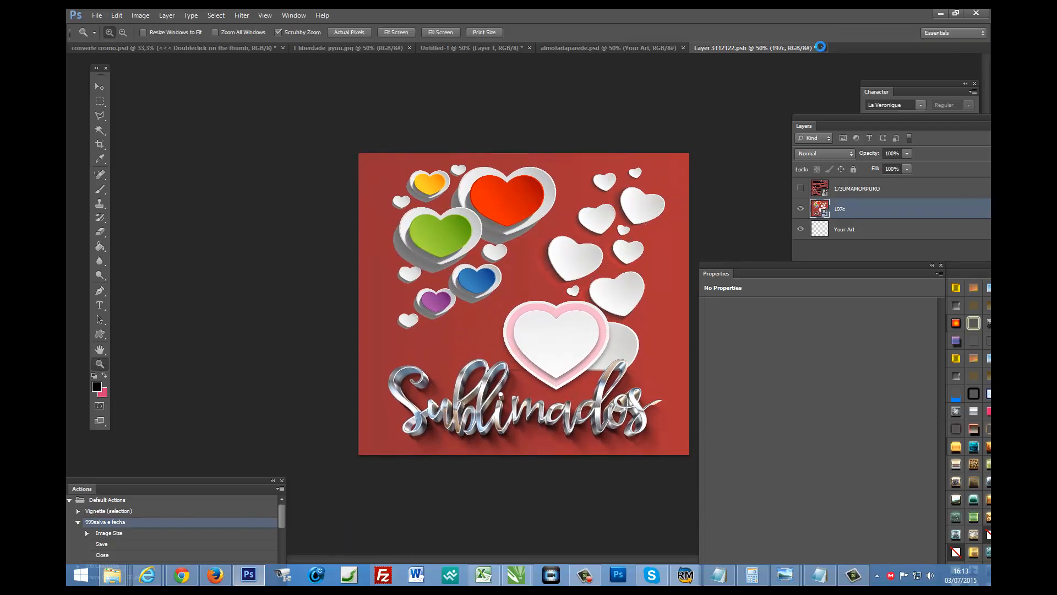
click(508, 217)
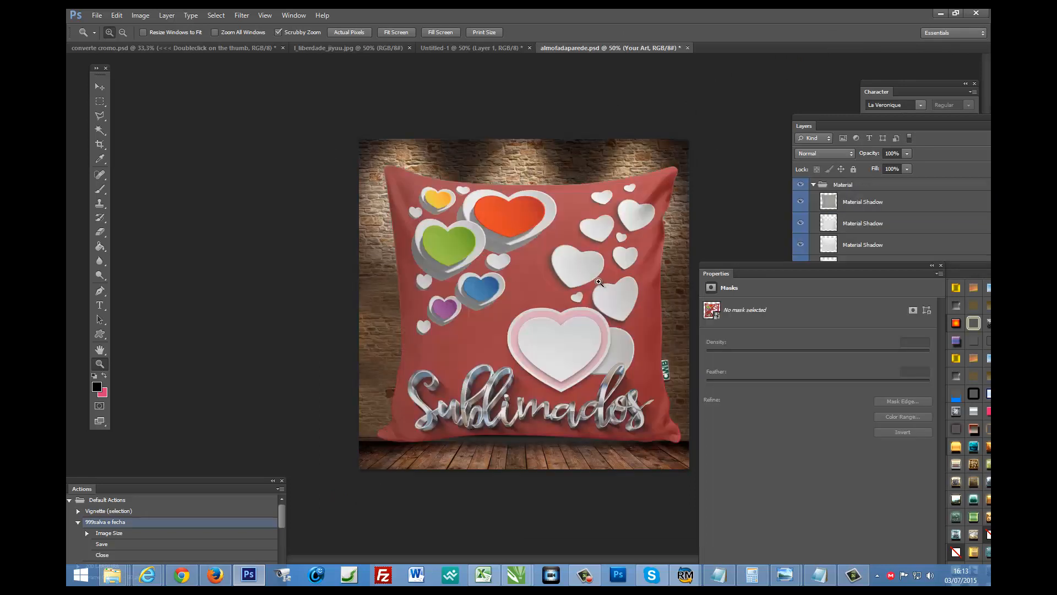
Save the pillow mockup as a JPEG copy named mockup in the aula cromo2 folder on drive D.
click(97, 14)
click(126, 147)
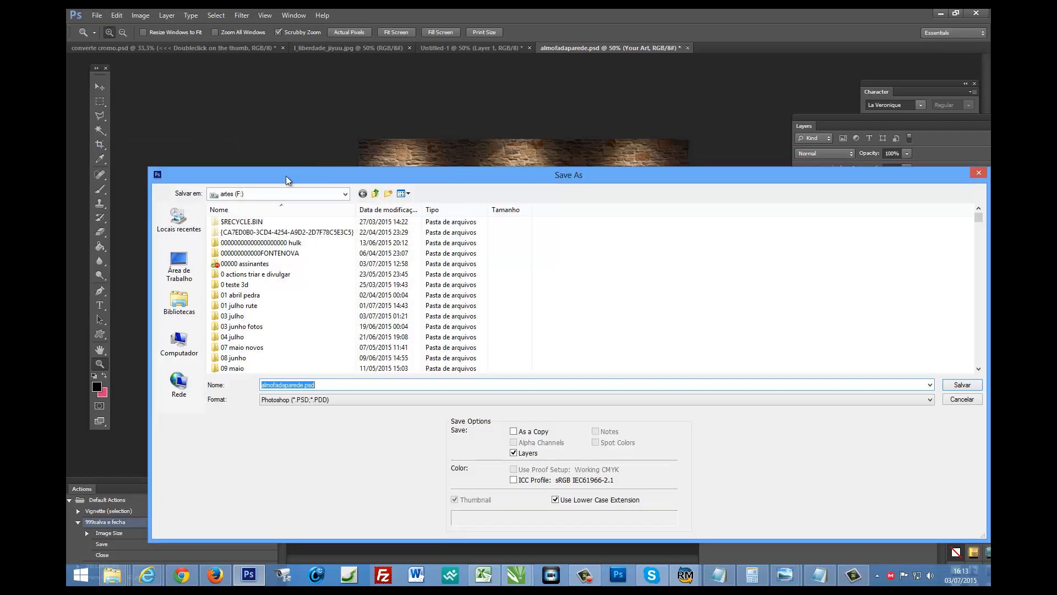
click(263, 196)
click(251, 270)
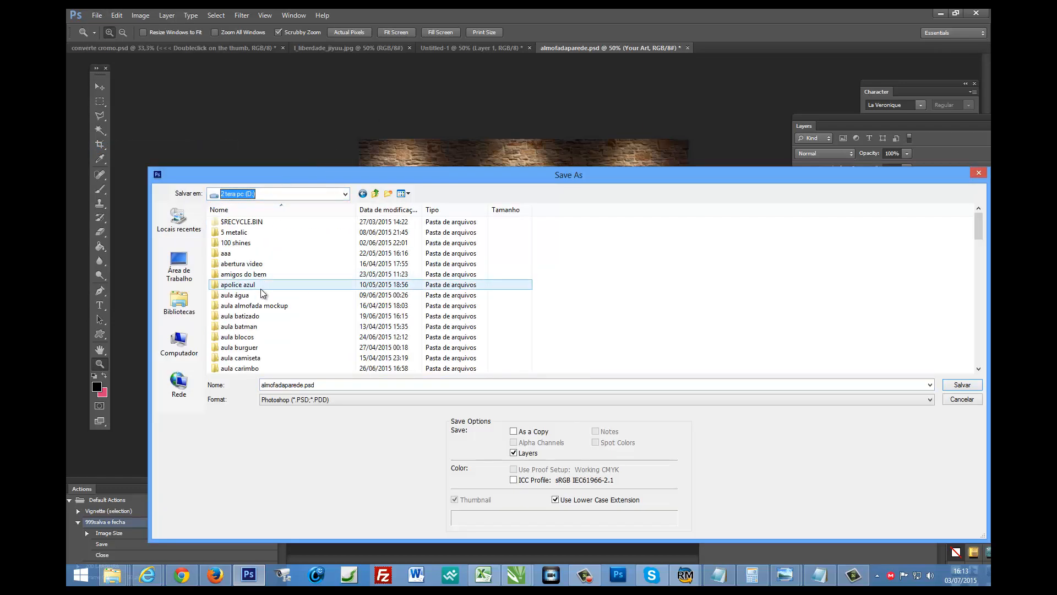
scroll(342, 252, down, 5)
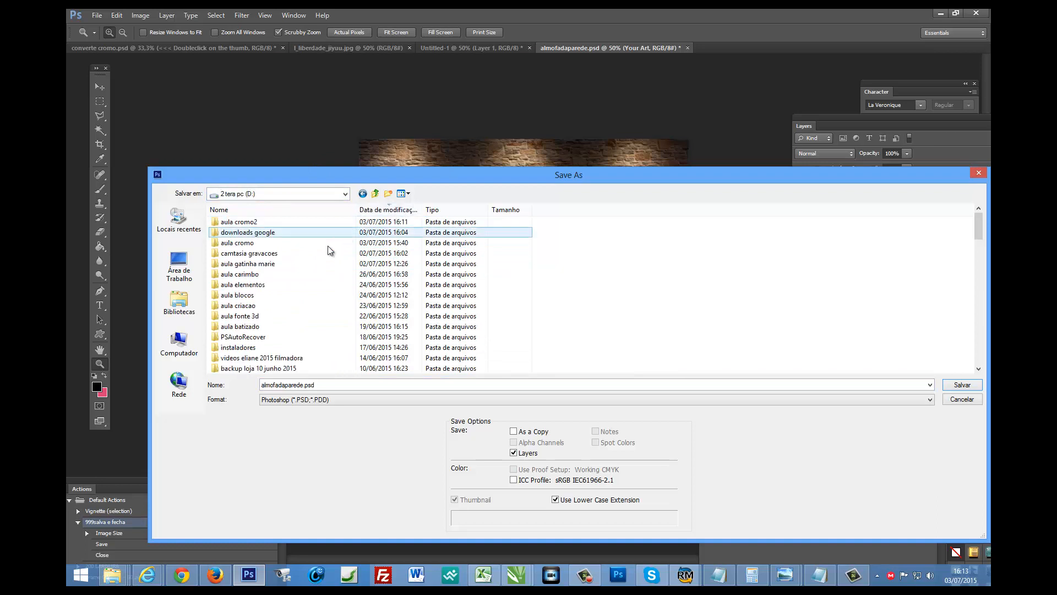
double_click(251, 224)
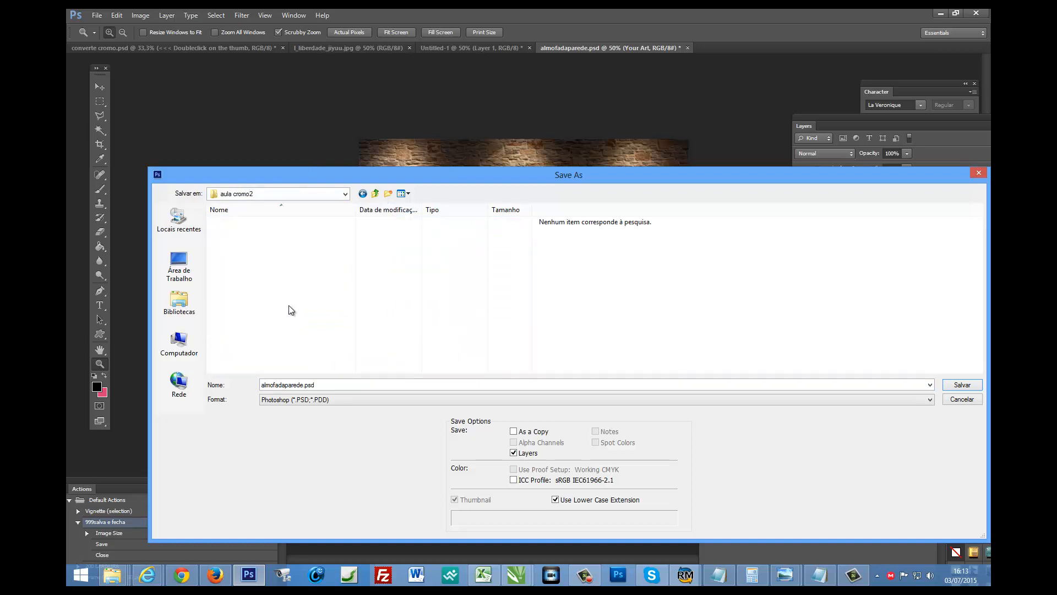
click(330, 399)
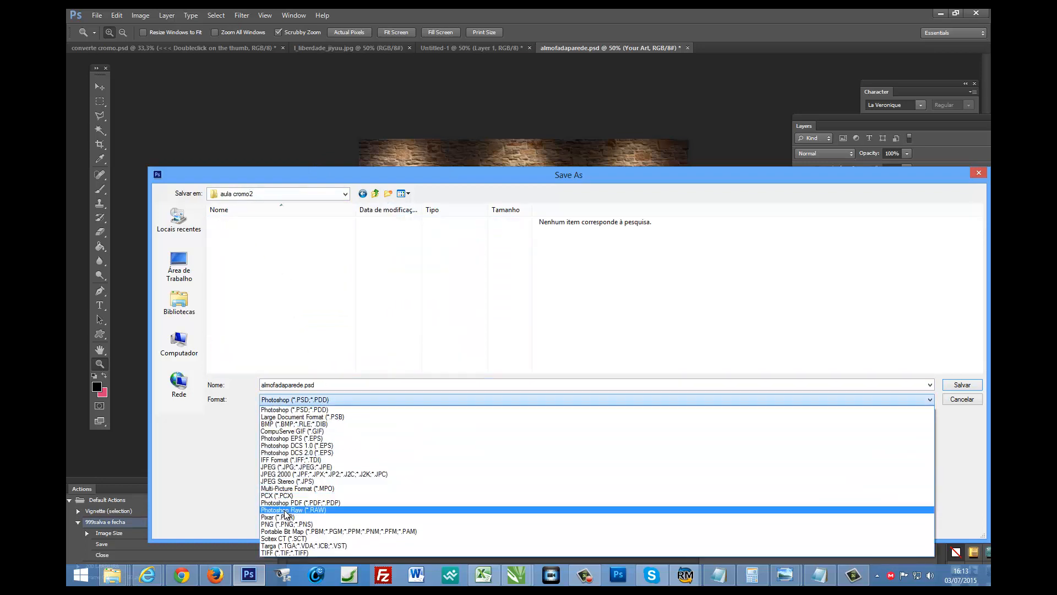
click(298, 466)
double_click(321, 385)
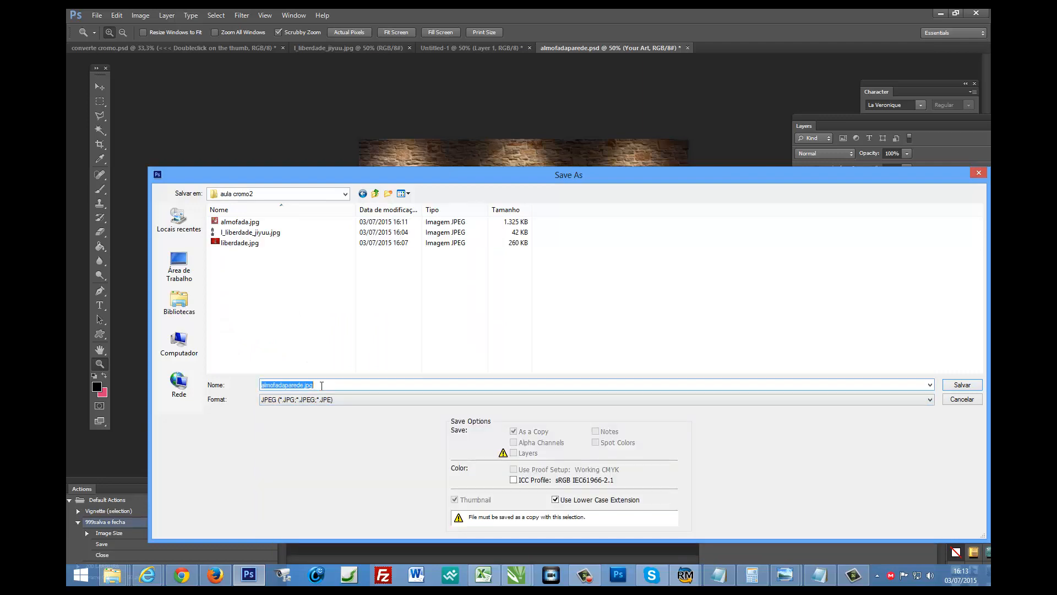
text(mockup)
key(Return)
key(Return)
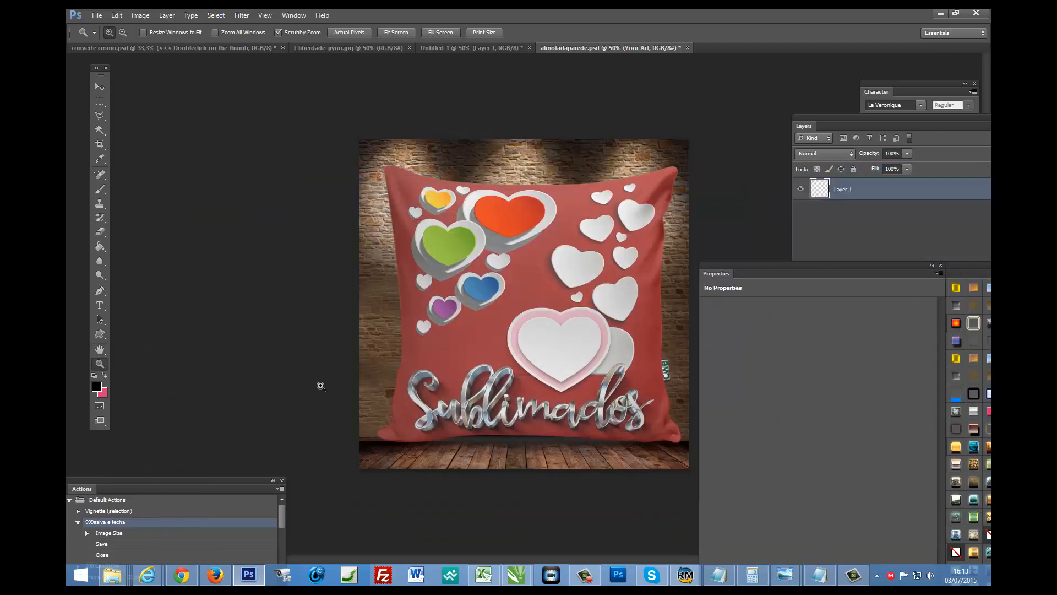
Switch to the CORACOES.cdr drawing in CorelDRAW and create a new blank A4 document.
mouse_move(517, 575)
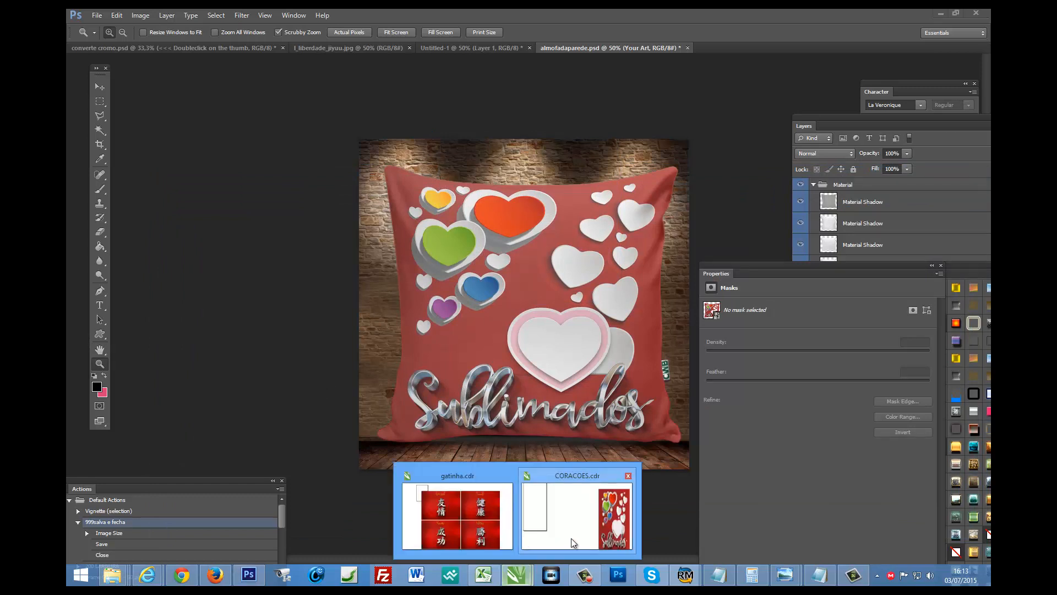
click(567, 507)
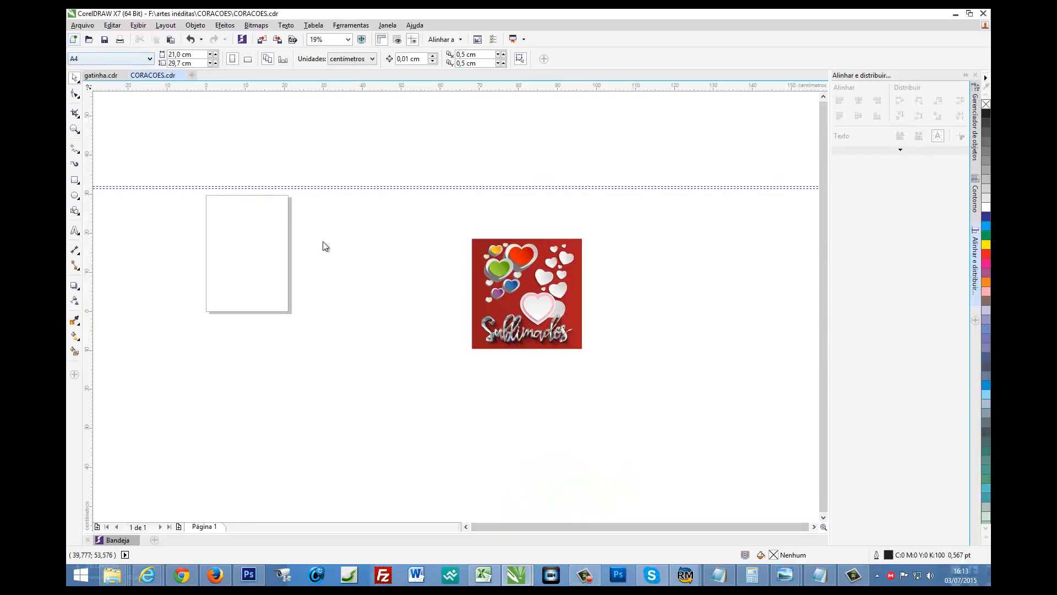
key(ctrl+n)
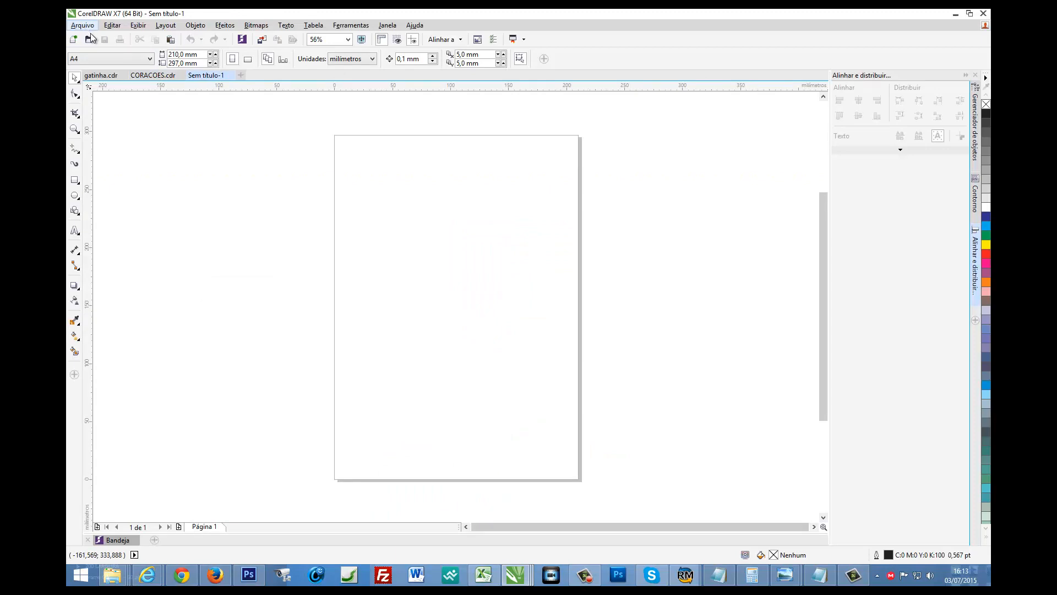
Open papai.cdr from the alfabetos folder inside artes inéditas on drive F, sorting the files by modification date.
click(89, 39)
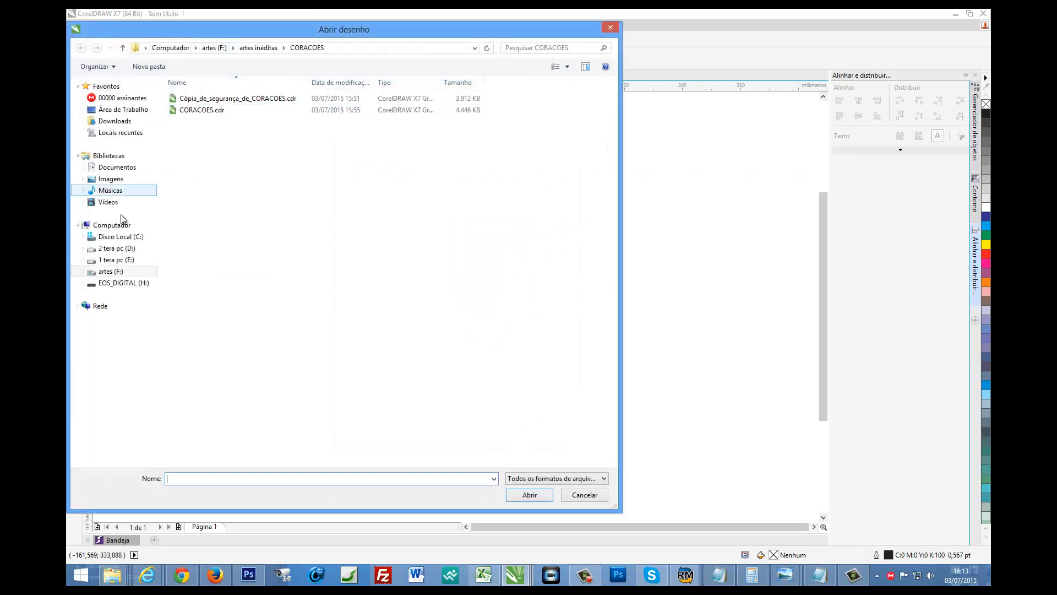
click(111, 272)
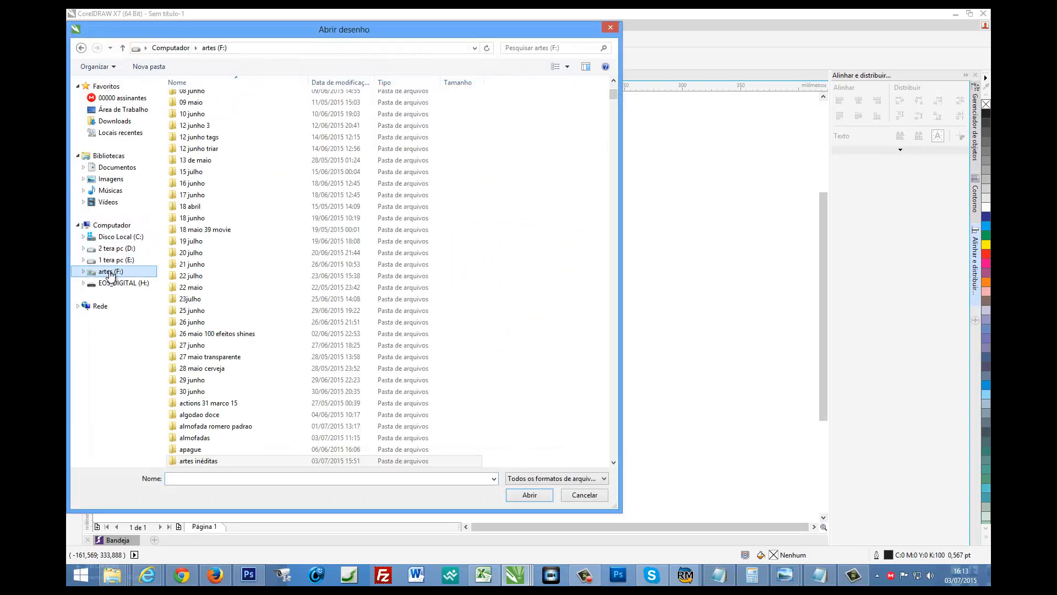
scroll(227, 292, down, 5)
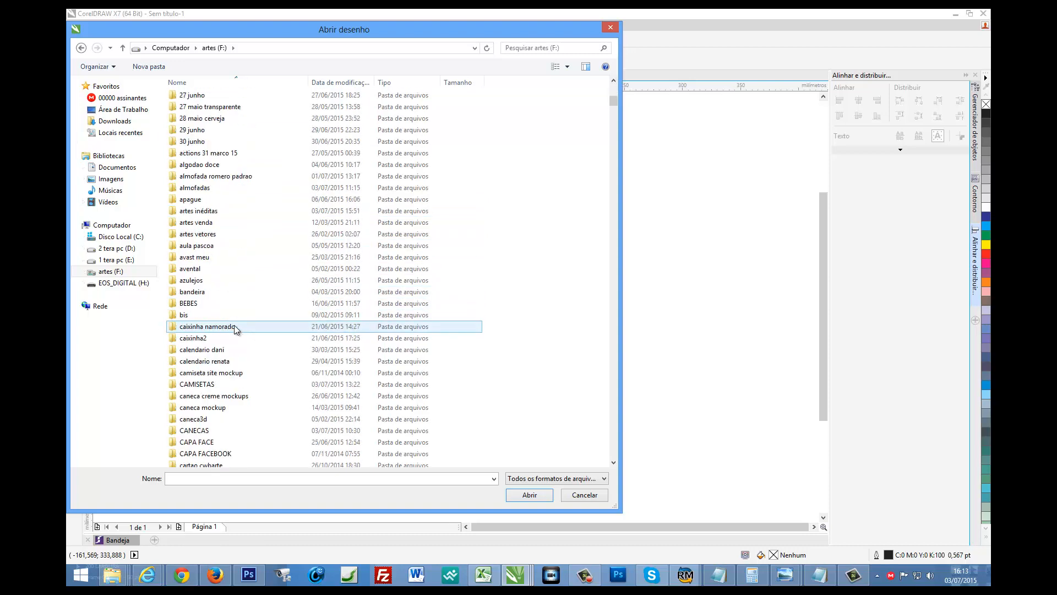
double_click(198, 211)
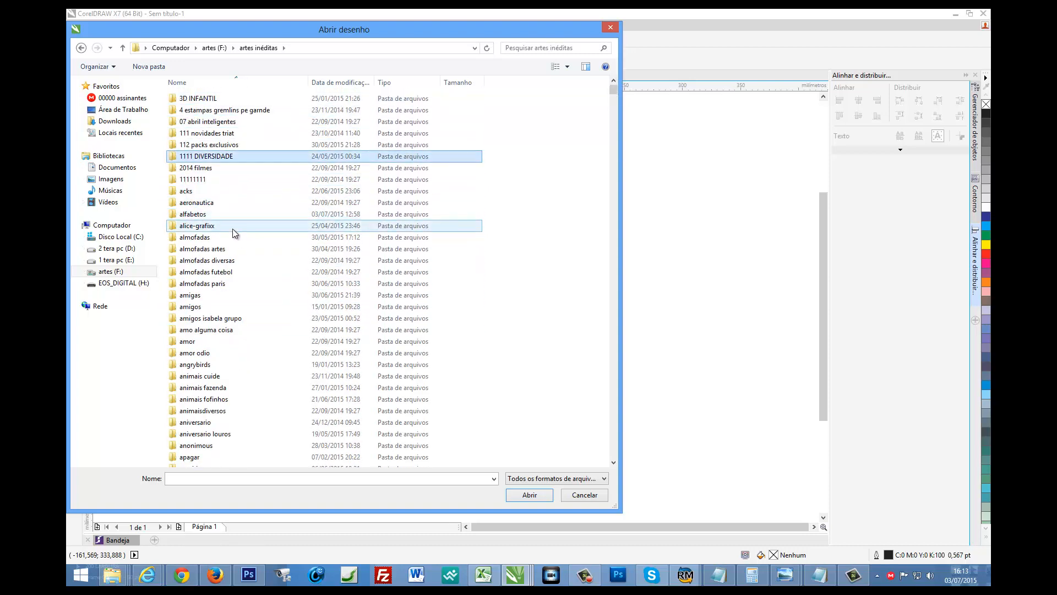
scroll(234, 236, down, 2)
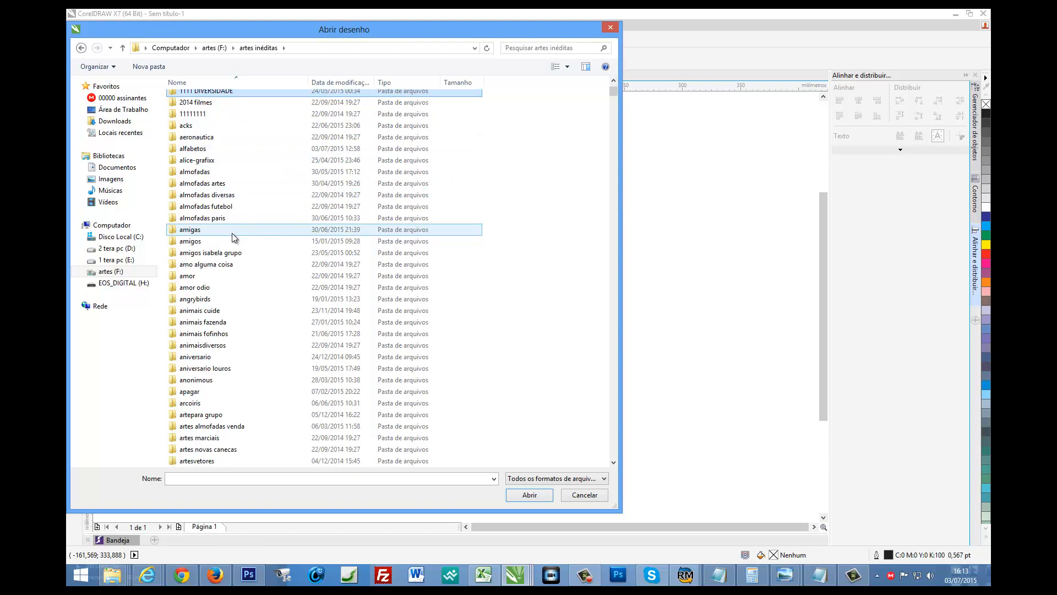
double_click(193, 149)
click(332, 82)
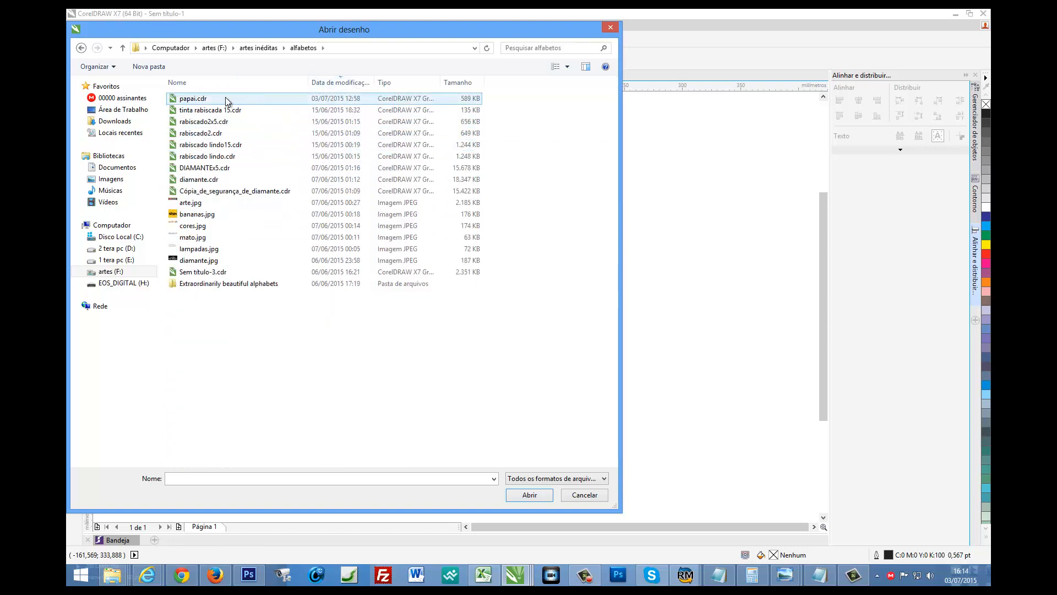
double_click(209, 98)
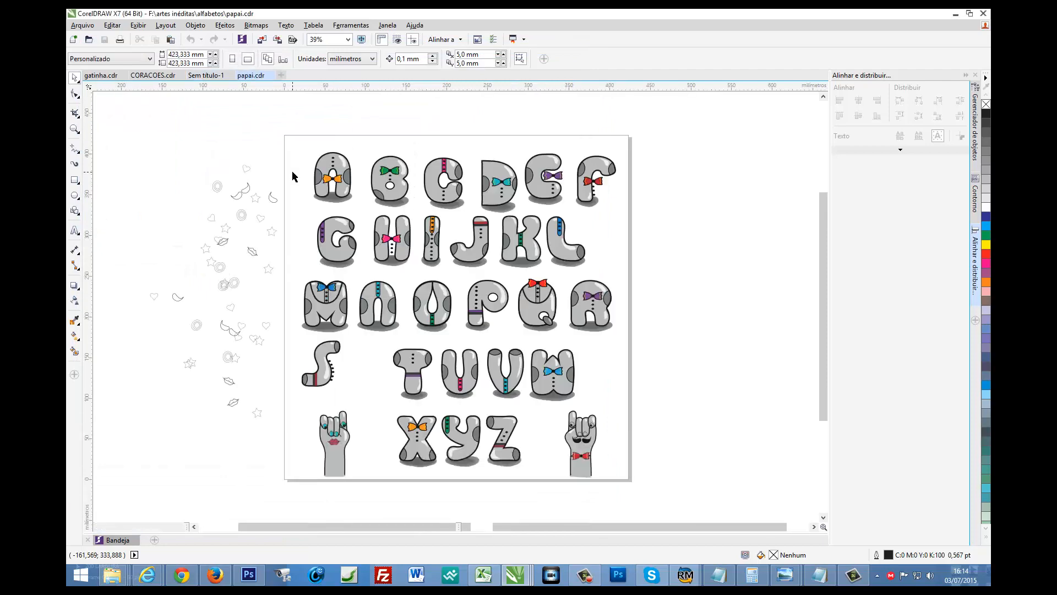
Move the letters A and B up from the first row, partly above the page.
click(343, 182)
click(356, 163)
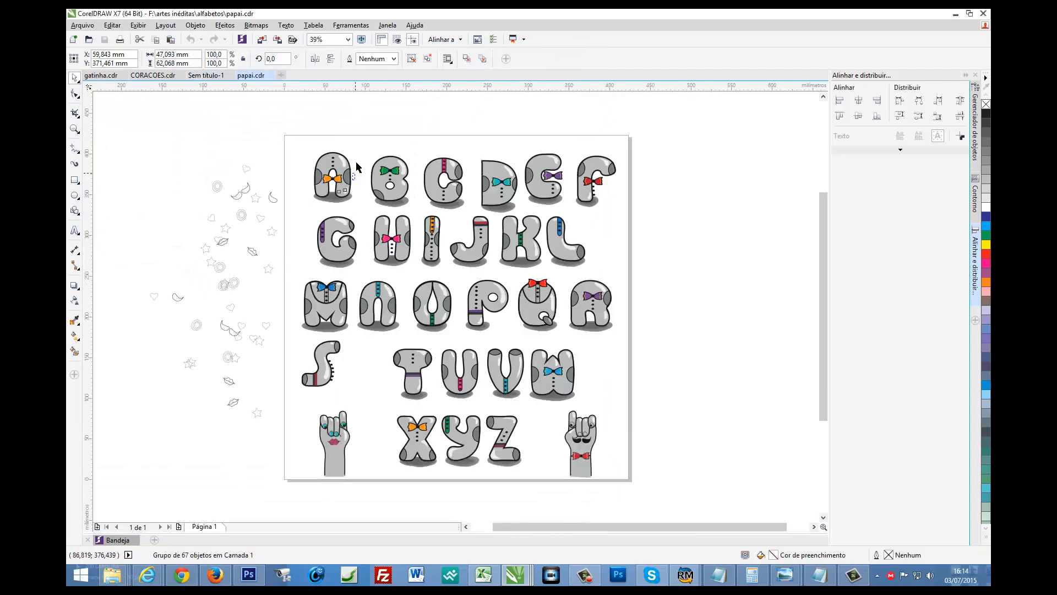
drag(345, 175, 335, 136)
drag(394, 187, 387, 150)
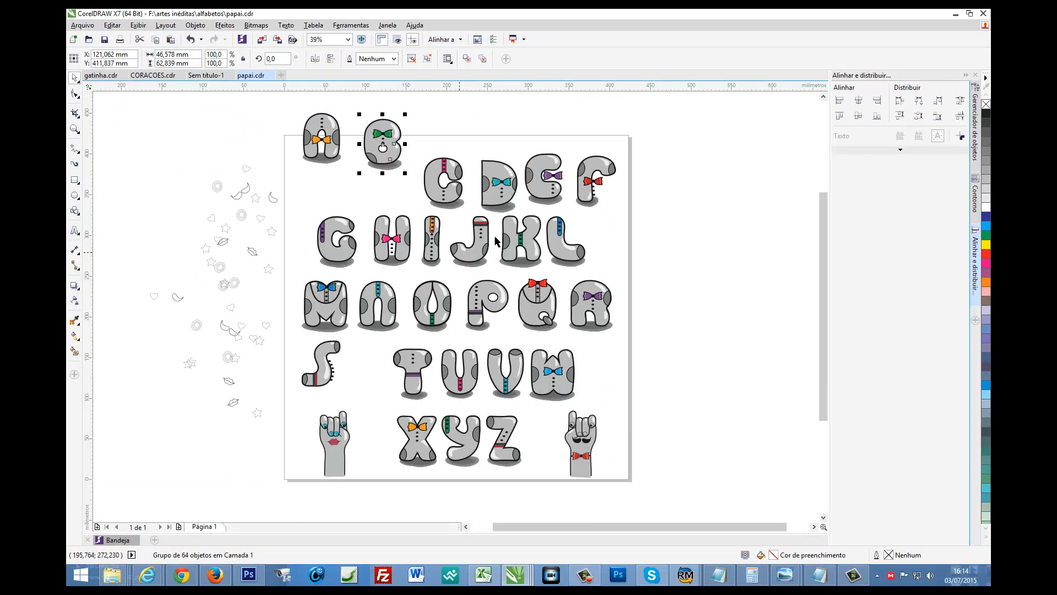
Arrange the letters C, A, E, B and F side by side in a row above the page.
scroll(452, 328, down, 2)
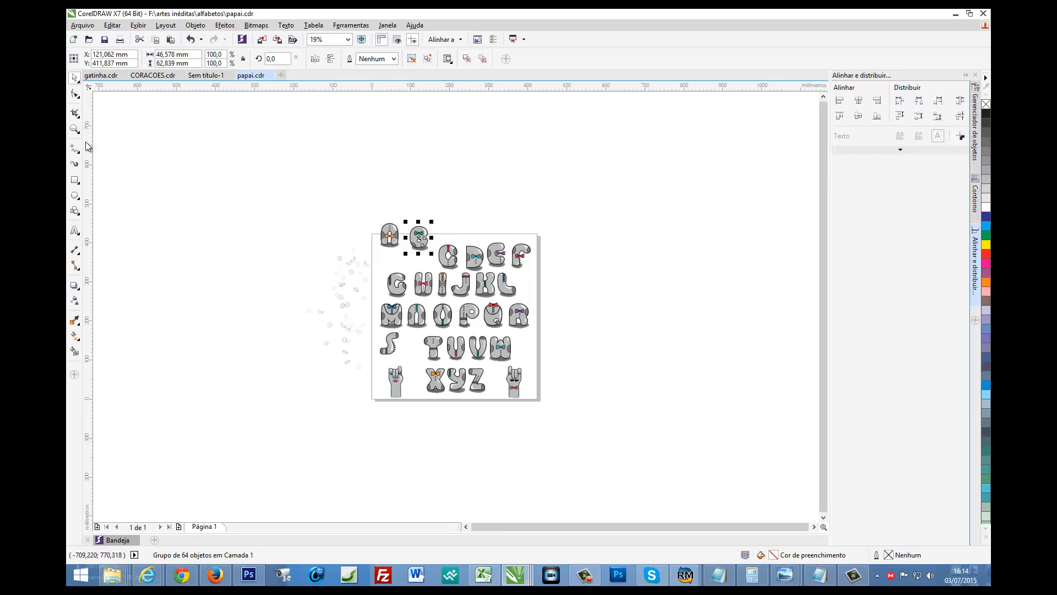
click(74, 129)
mouse_move(419, 218)
mouse_down()
mouse_move(509, 245)
mouse_move(525, 305)
mouse_up()
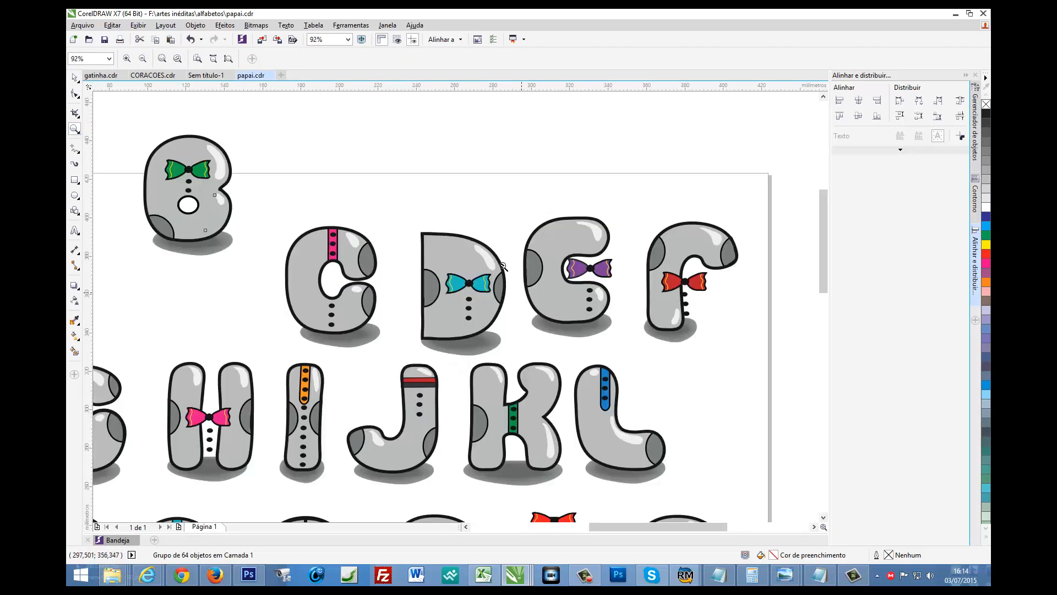
scroll(494, 273, down, 4)
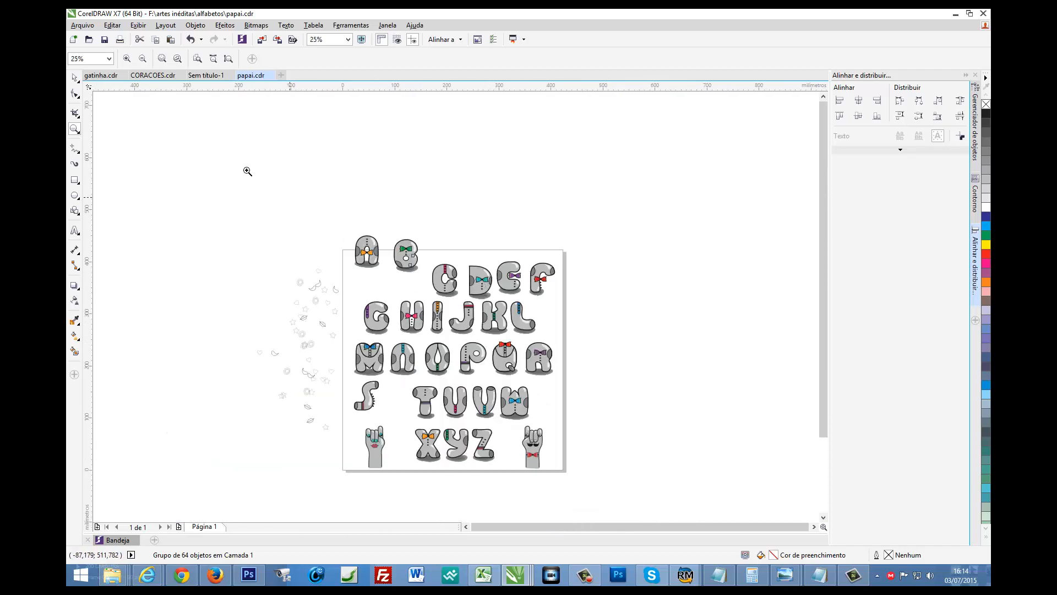
click(74, 77)
drag(376, 249, 397, 180)
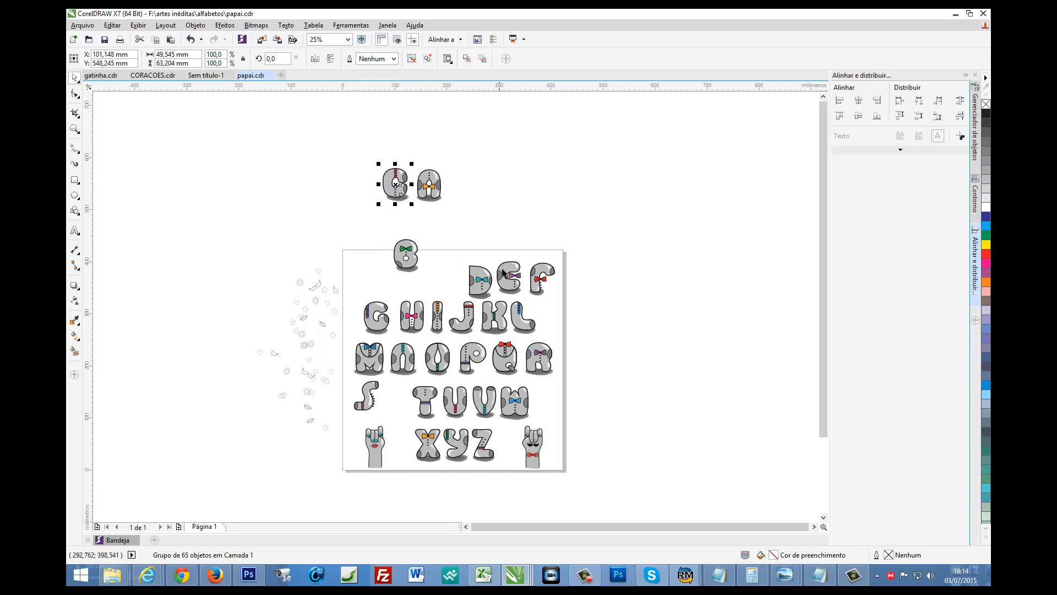
drag(510, 275, 457, 181)
drag(417, 257, 498, 188)
drag(539, 273, 513, 176)
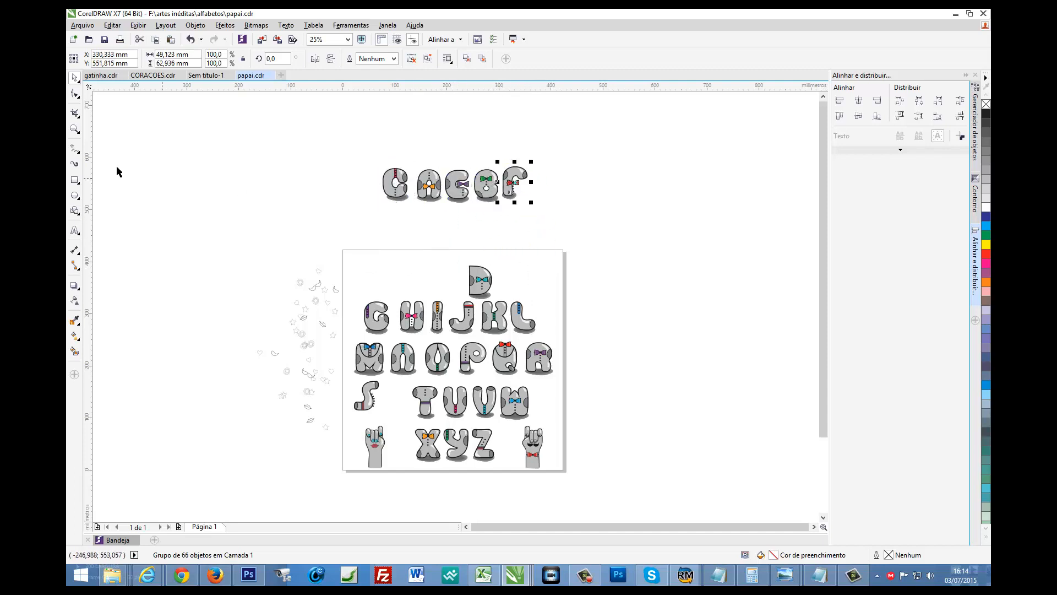
Ungroup the letter E and move its purple bow tie off the letter to the blank area below the row.
click(75, 129)
drag(438, 167, 495, 213)
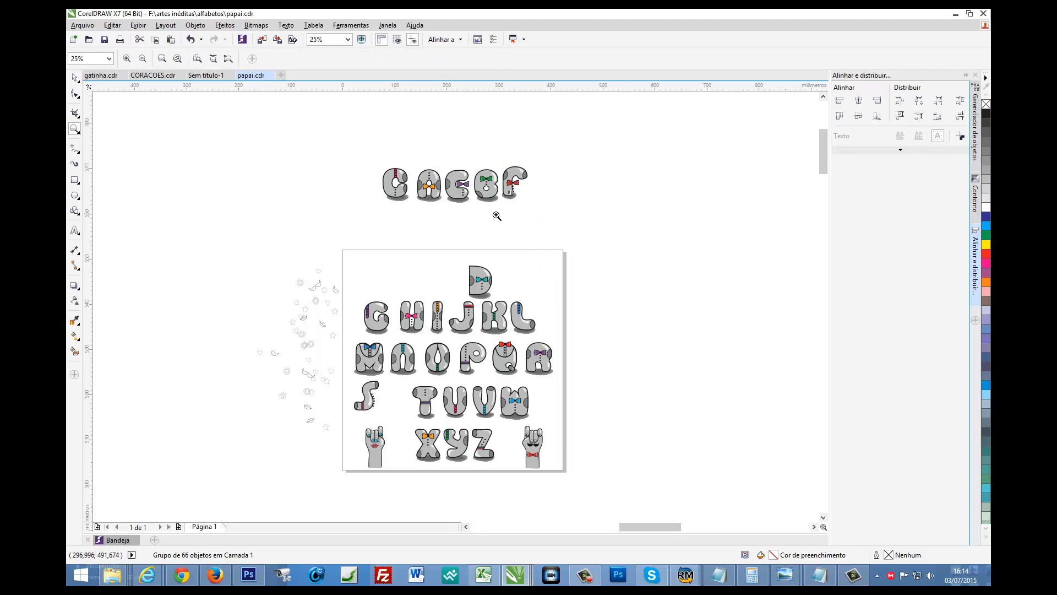
click(75, 78)
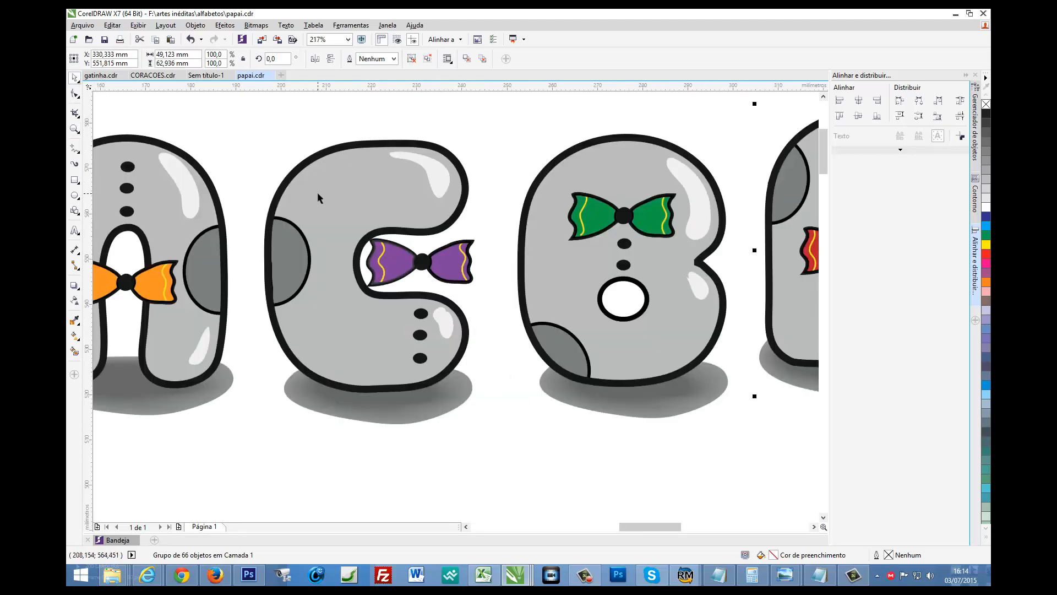
click(401, 256)
key(ctrl+u)
drag(494, 220, 347, 302)
drag(405, 274, 233, 485)
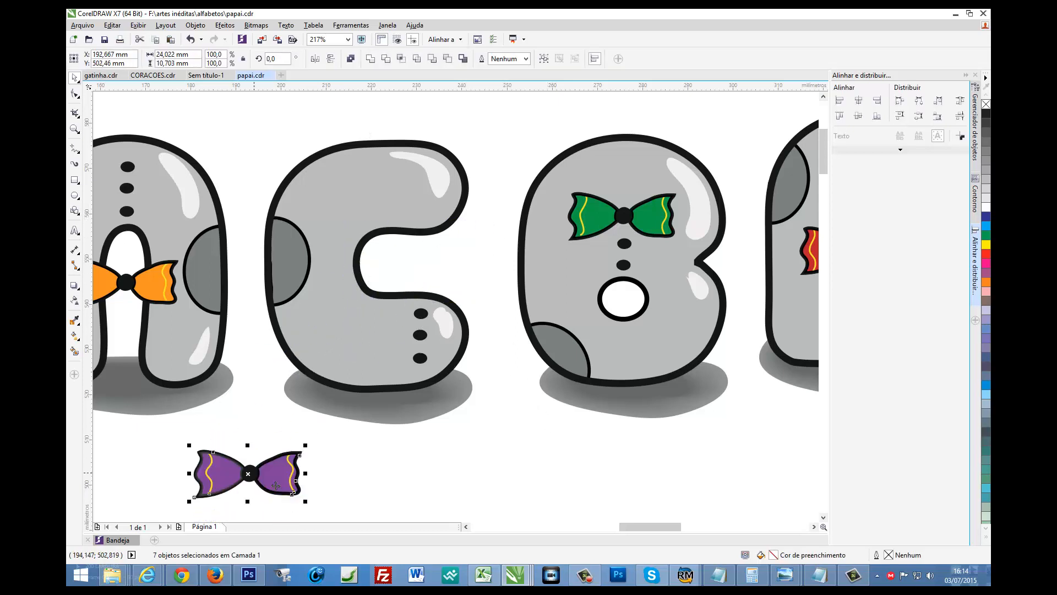
Group the seven parts of the detached purple bow tie into a single object.
key(ctrl+g)
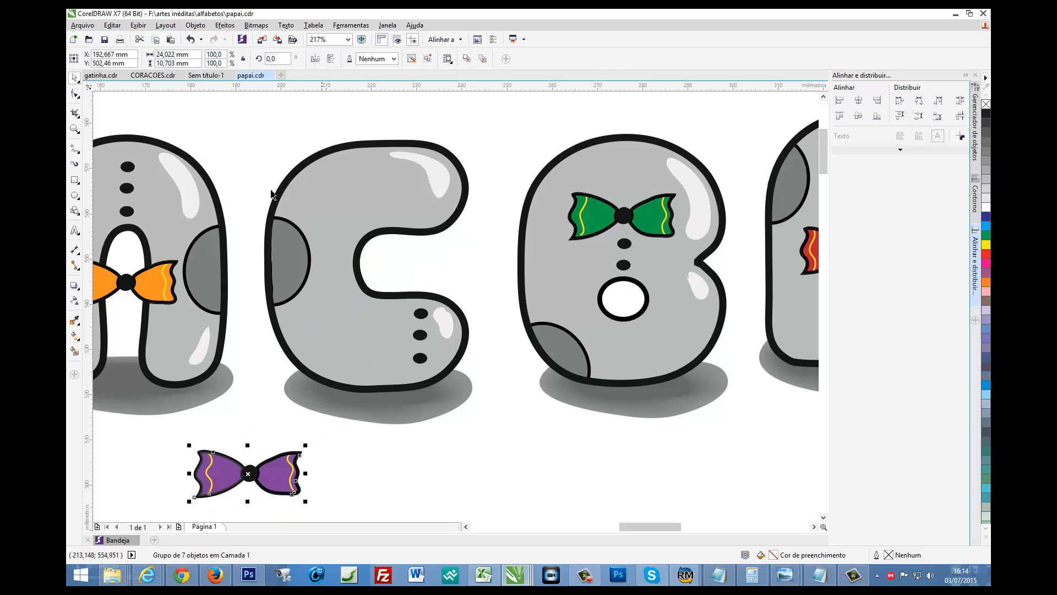
click(73, 150)
click(126, 171)
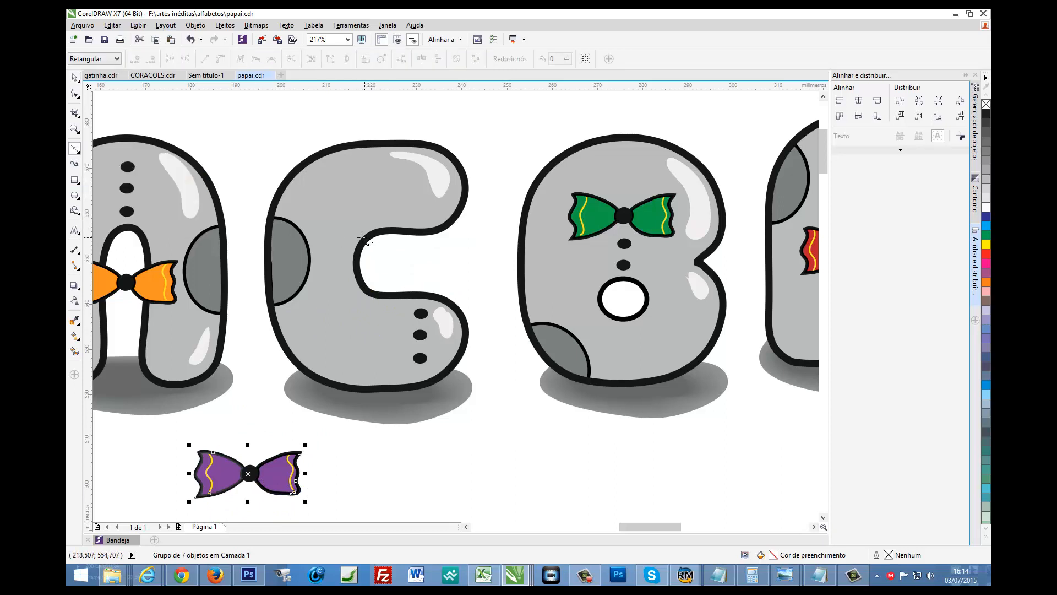
click(74, 77)
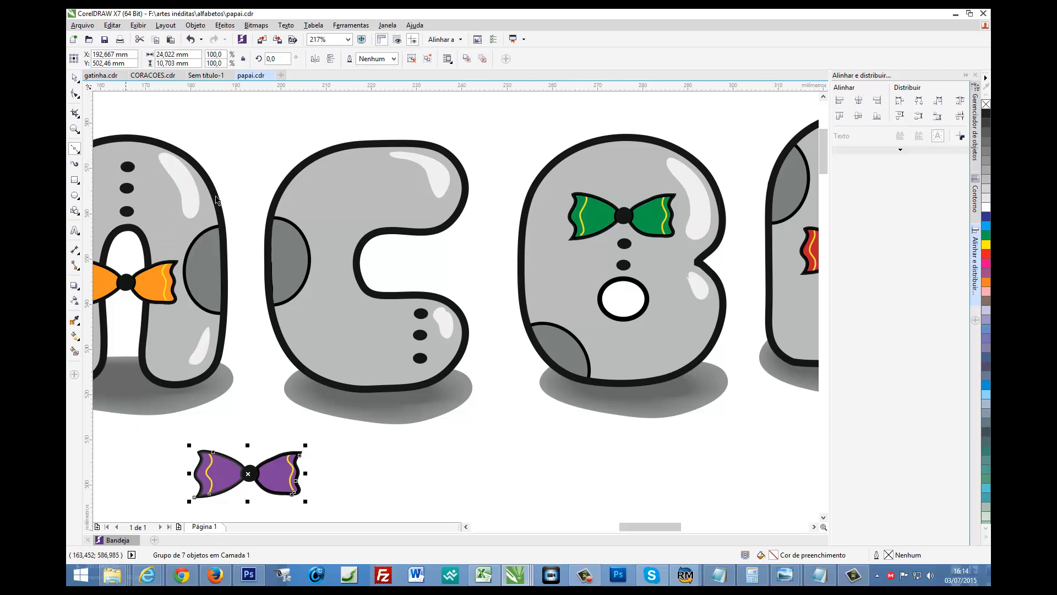
Move the dark grey patch into the letter's inner curve, resize it to about 11.3 × 11.5 mm, and fill it with the letter's light grey.
click(304, 278)
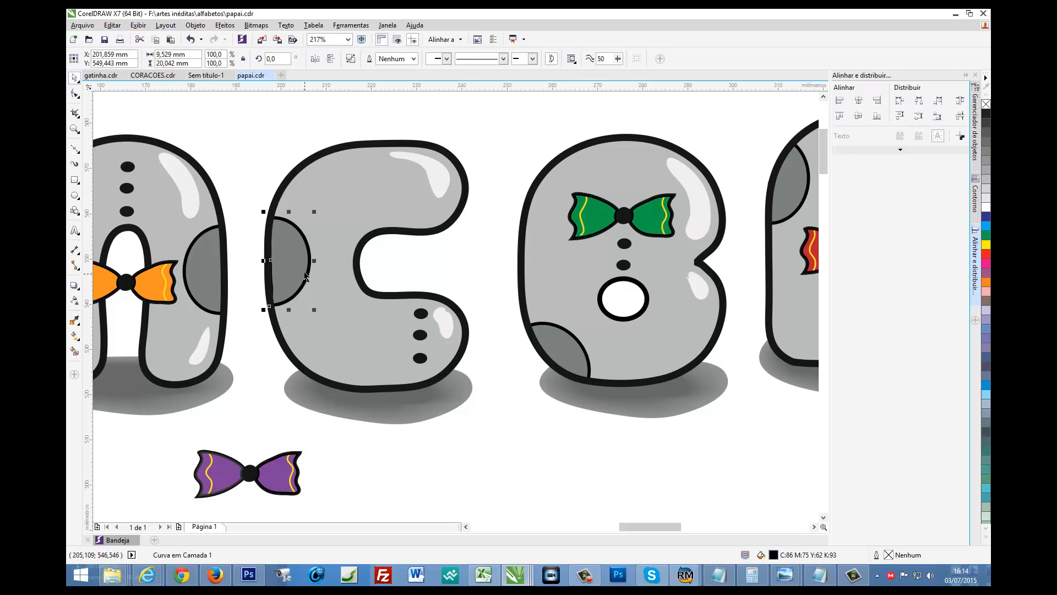
drag(305, 277, 349, 262)
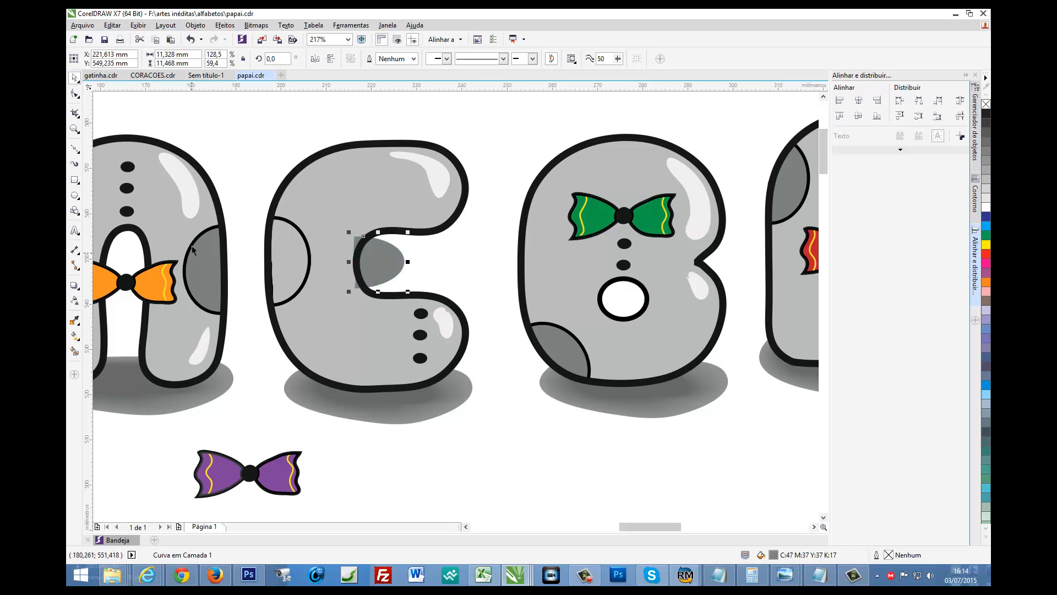
click(75, 320)
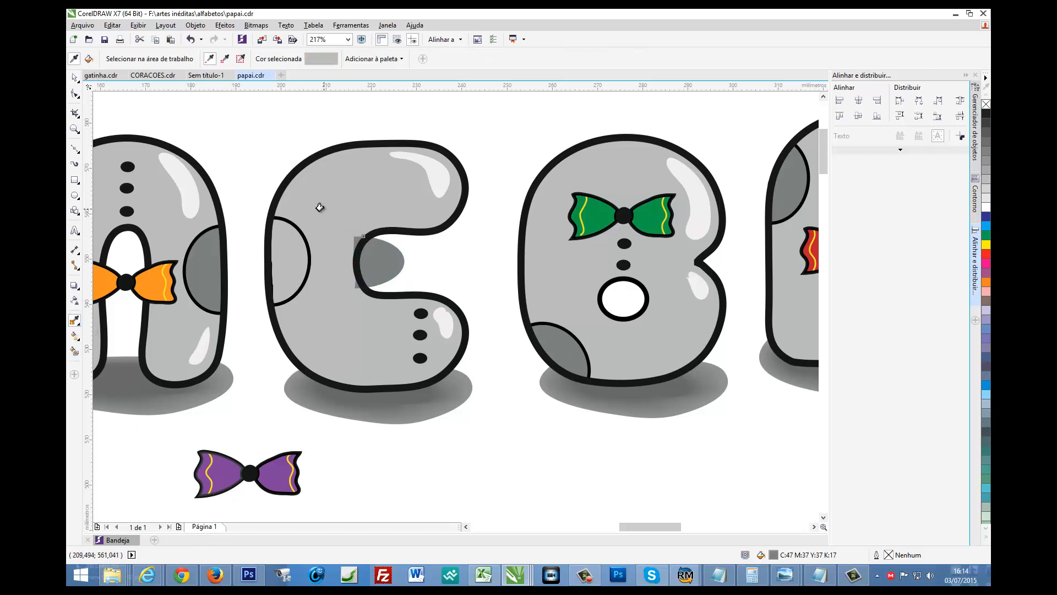
click(386, 260)
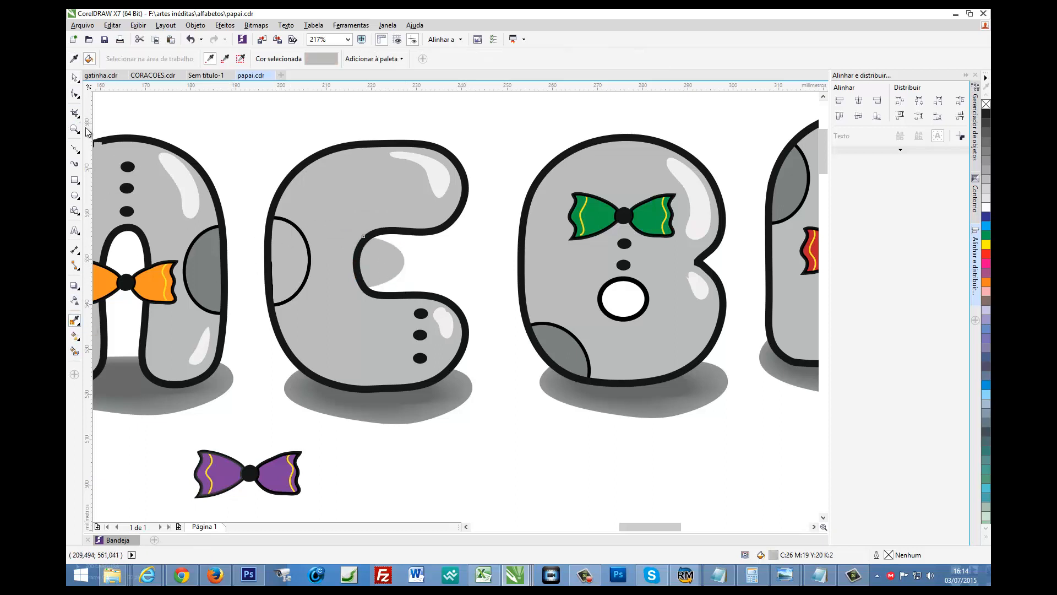
Trace a closed freehand shape about 14 × 13.3 mm around the grey patch in the letter's inner curve.
click(75, 149)
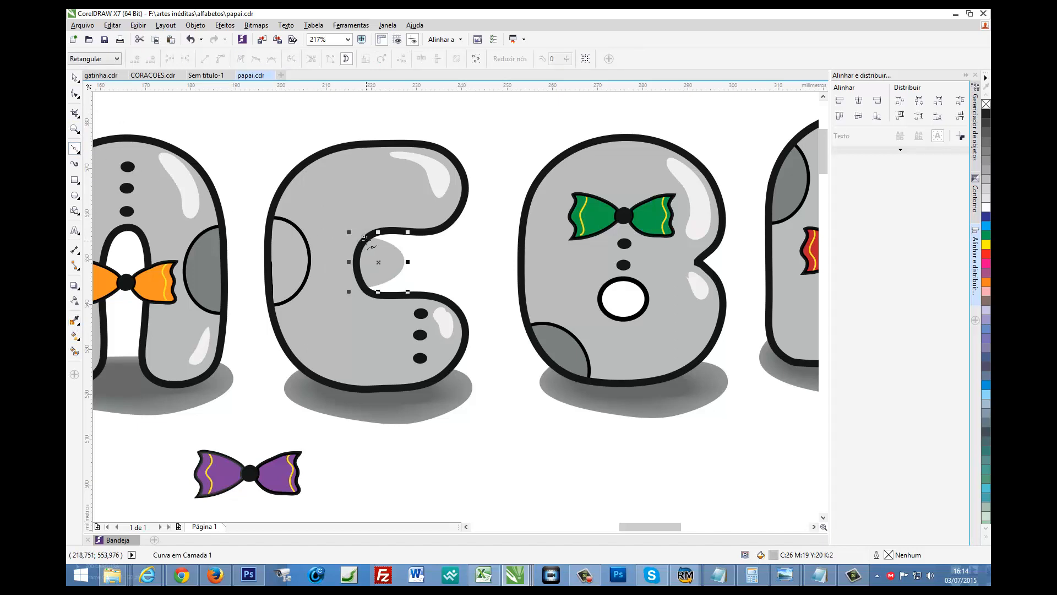
click(342, 229)
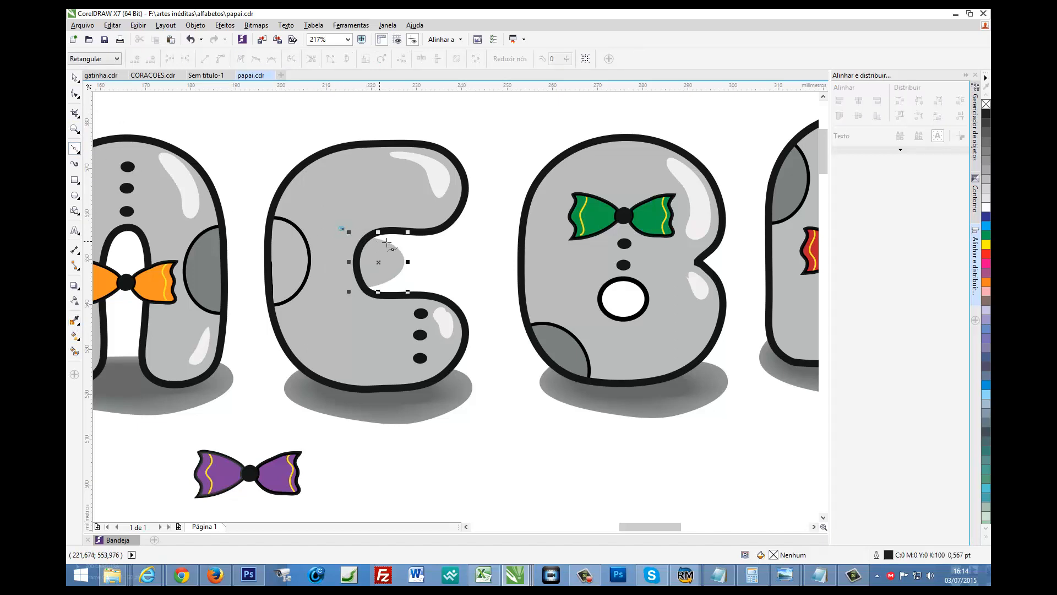
drag(397, 248, 363, 288)
click(377, 284)
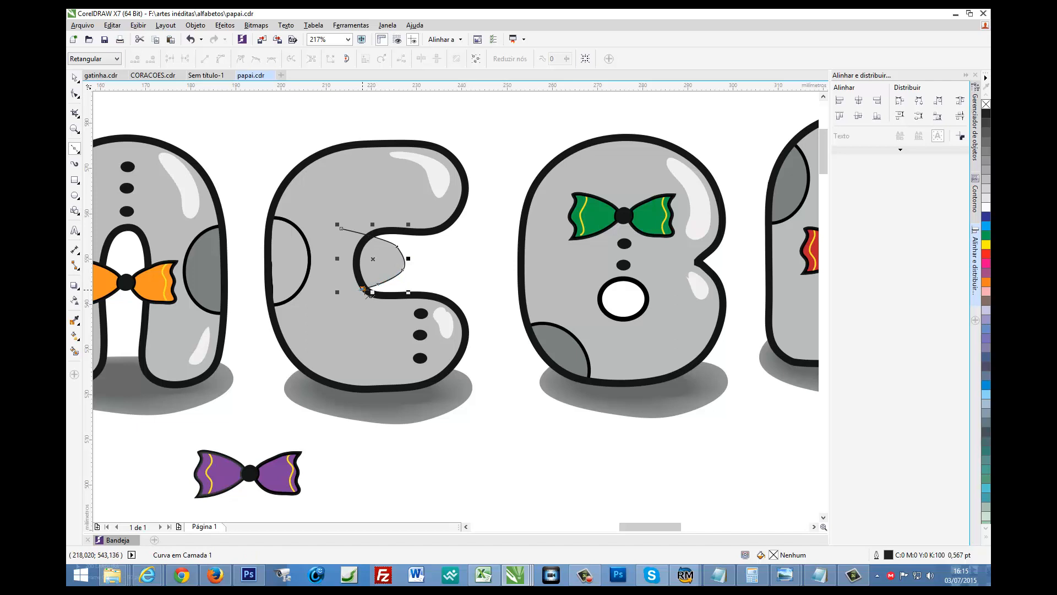
click(341, 227)
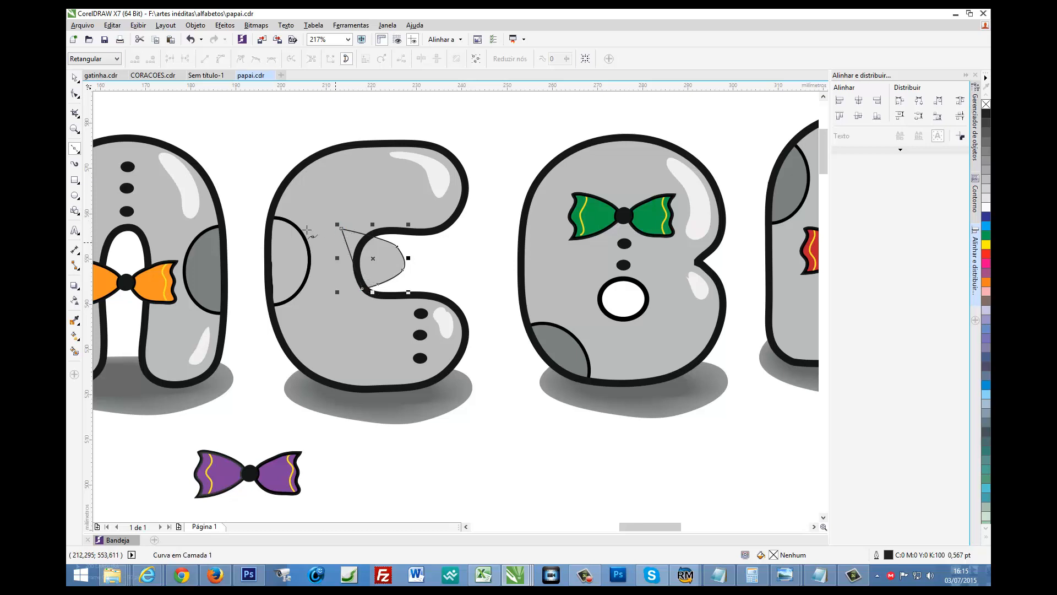
Try a 3.0 pt outline on the traced shape around the patch.
click(75, 80)
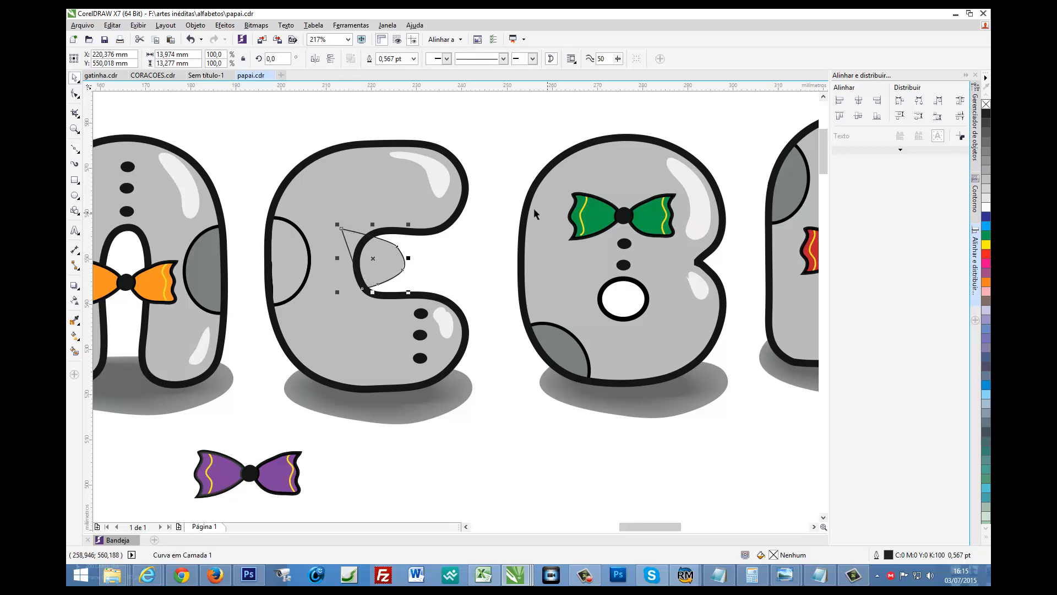
click(413, 59)
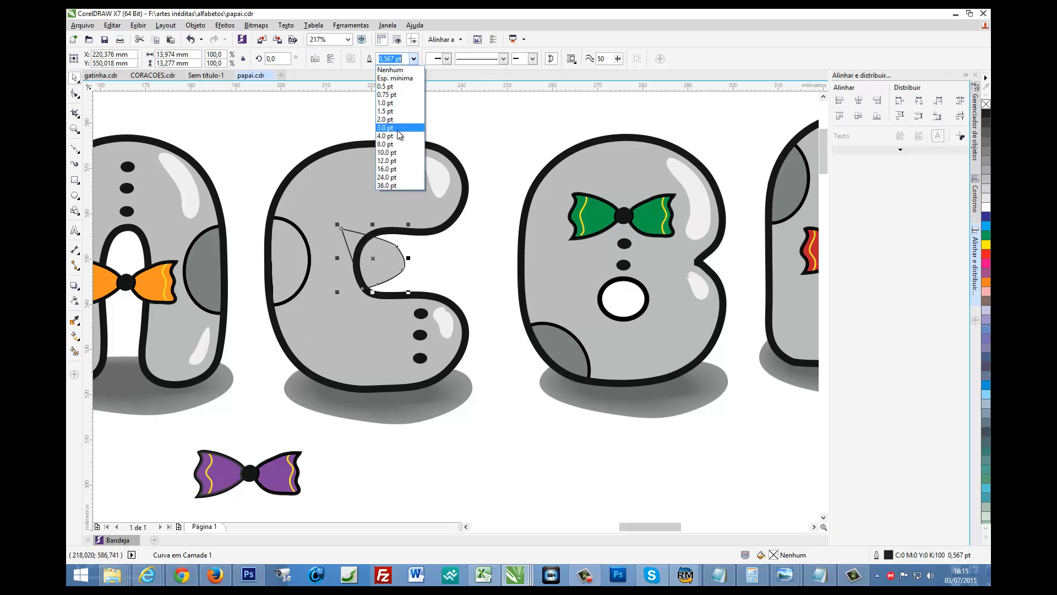
click(398, 132)
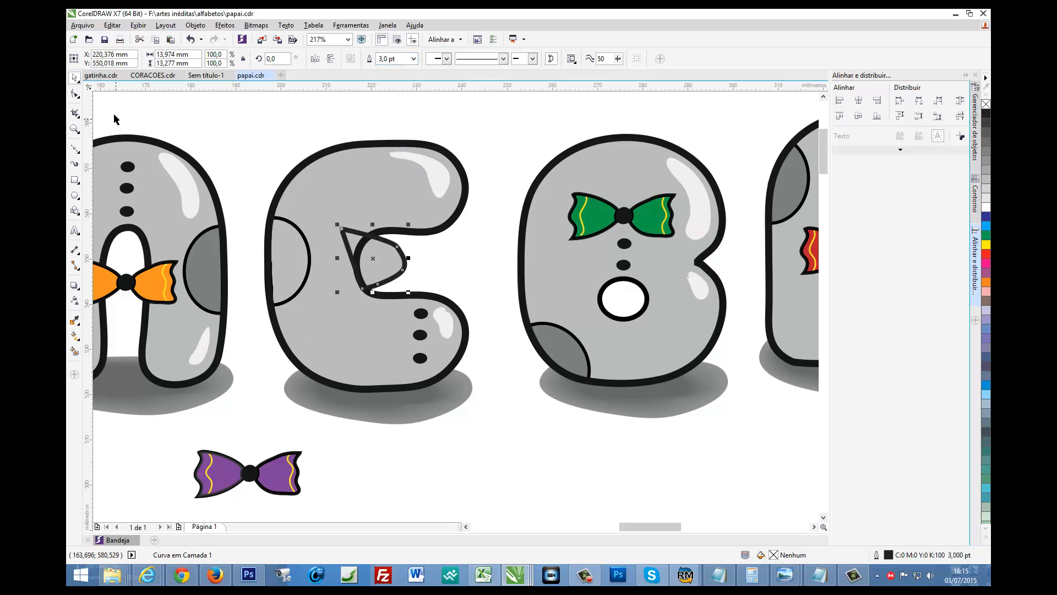
Remove the traced shape's outline and fill the shape with black.
click(410, 262)
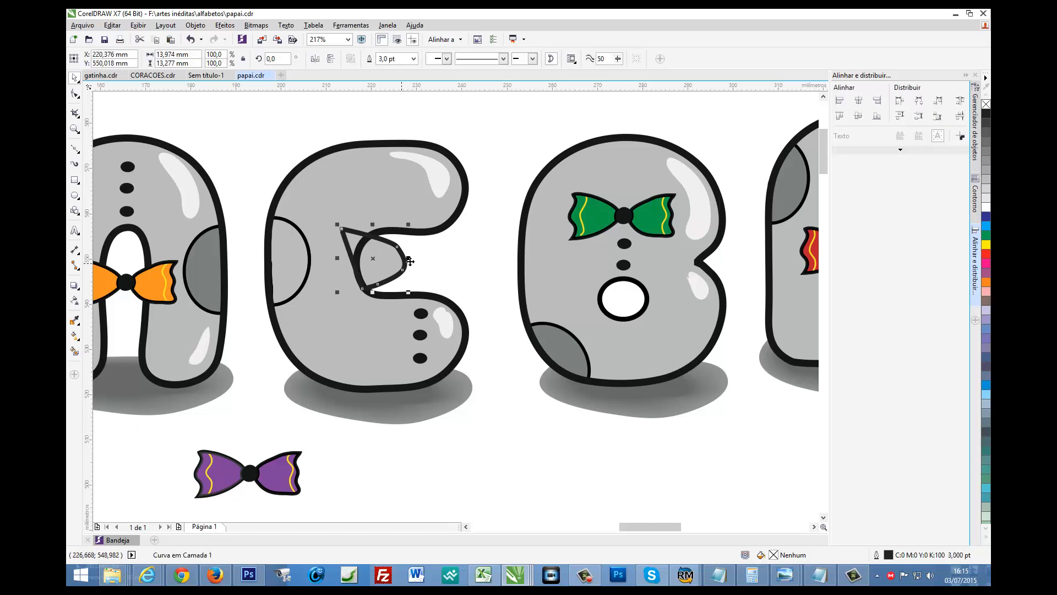
right_click(986, 104)
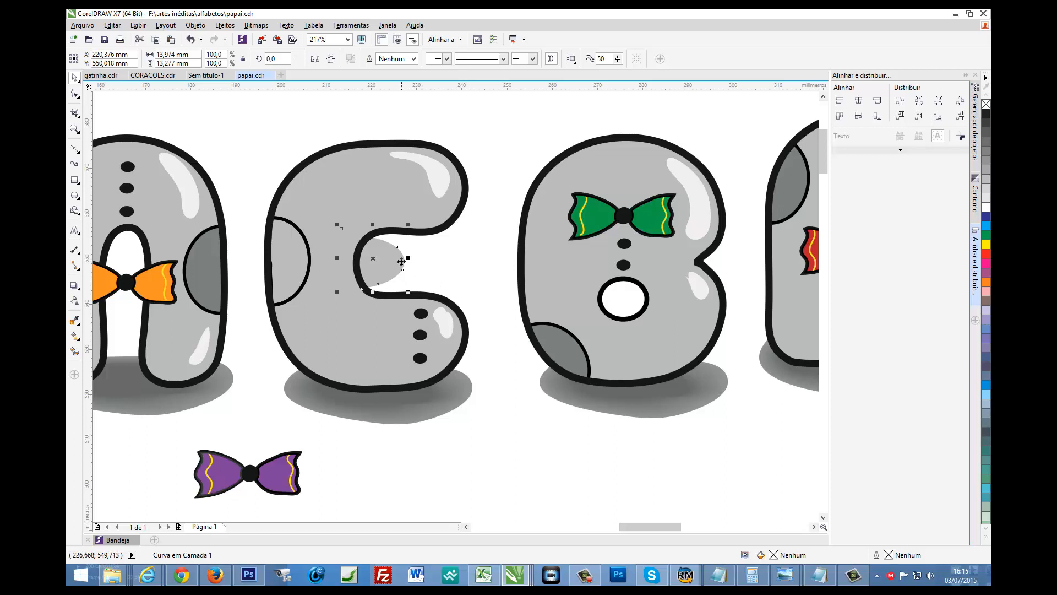
drag(402, 262, 396, 263)
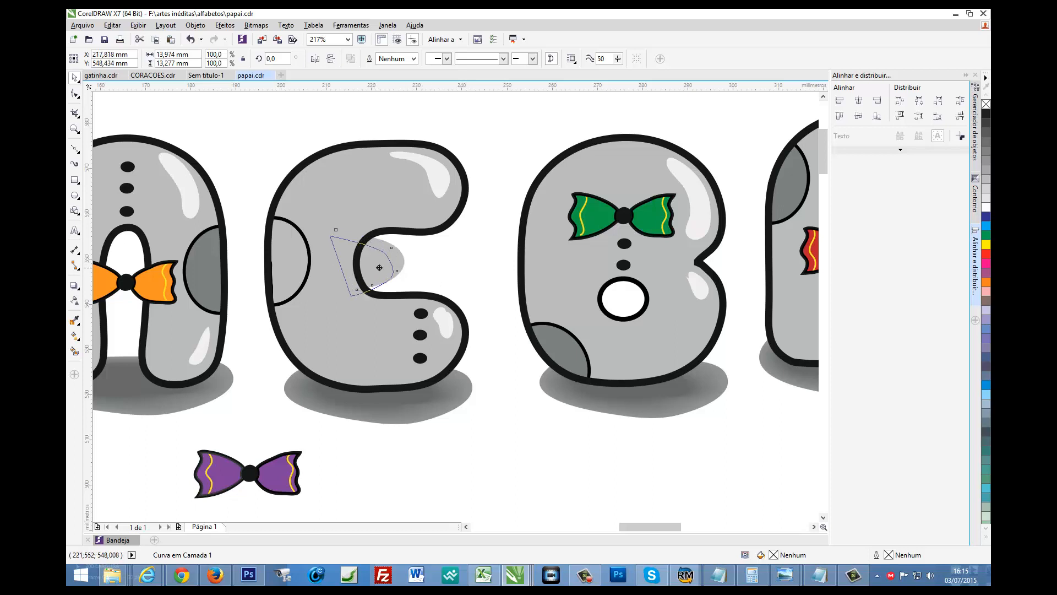
key(ctrl+z)
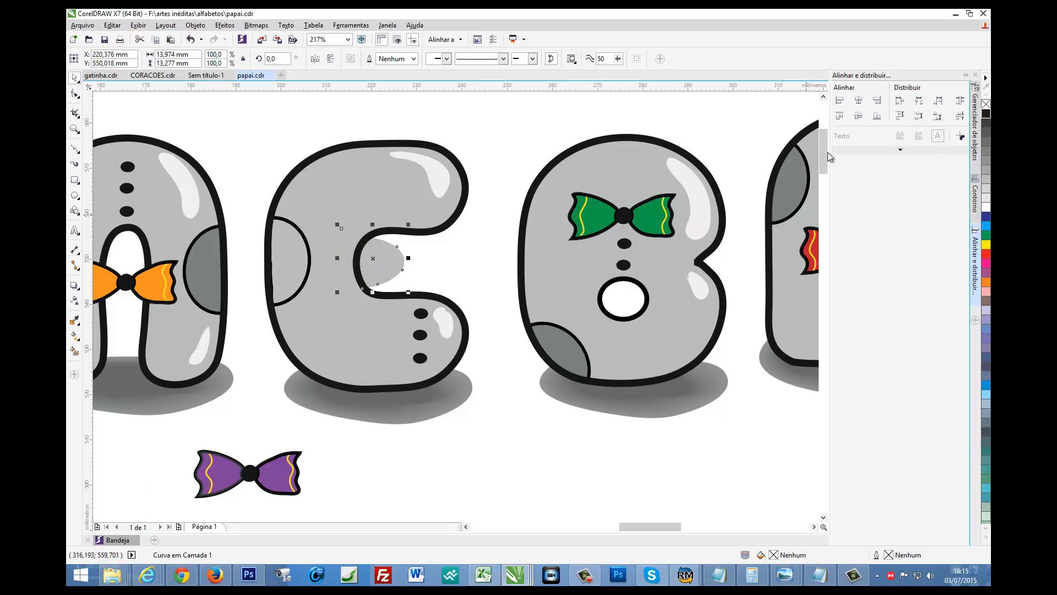
click(987, 113)
Shift the black shape slightly over the middle arm and order it behind the light grey patch.
mouse_move(384, 265)
mouse_down()
mouse_move(498, 265)
mouse_move(396, 264)
mouse_move(386, 259)
mouse_move(402, 223)
mouse_move(417, 264)
mouse_move(401, 277)
mouse_move(385, 263)
mouse_up()
click(195, 26)
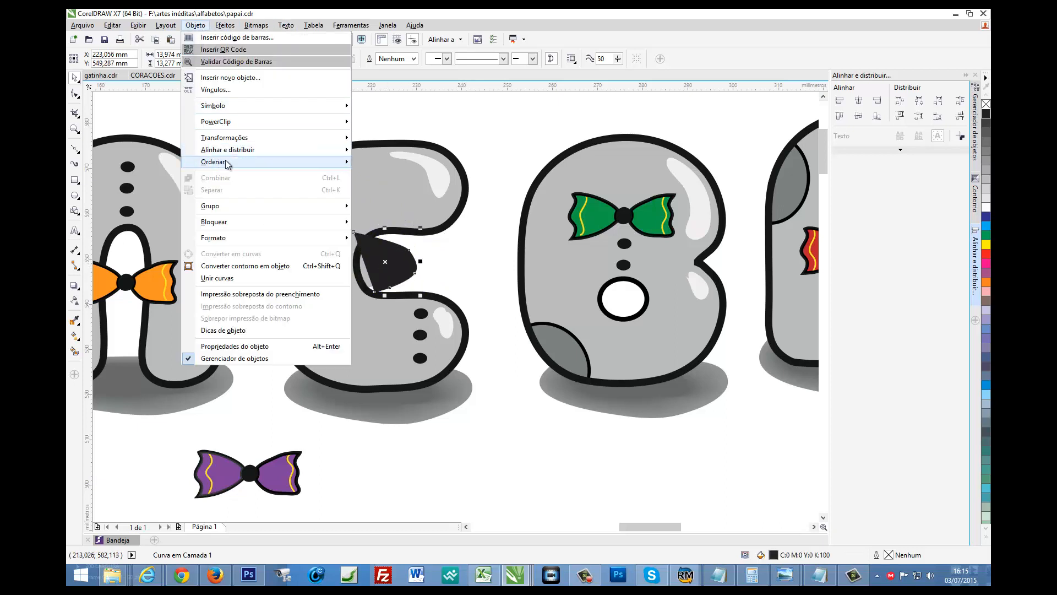
mouse_move(214, 162)
click(410, 259)
Reposition the black shape and stretch it to about 15 × 15.5 mm so it forms a thicker border around the middle arm.
mouse_move(411, 267)
mouse_down()
mouse_move(440, 260)
mouse_move(403, 269)
mouse_up()
key(Escape)
key(Escape)
click(410, 271)
drag(378, 227, 377, 221)
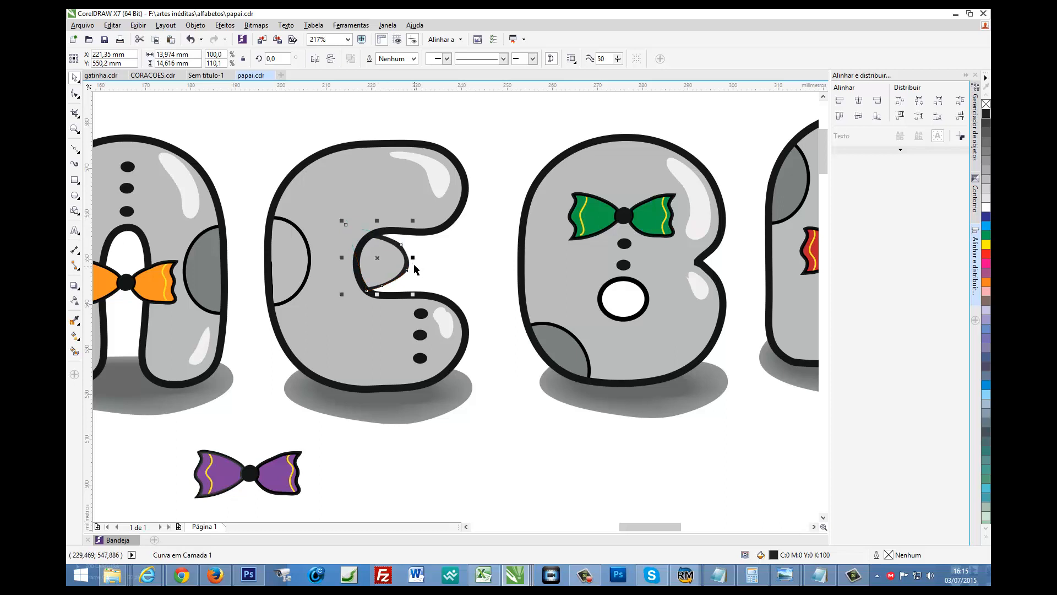
drag(416, 259, 417, 258)
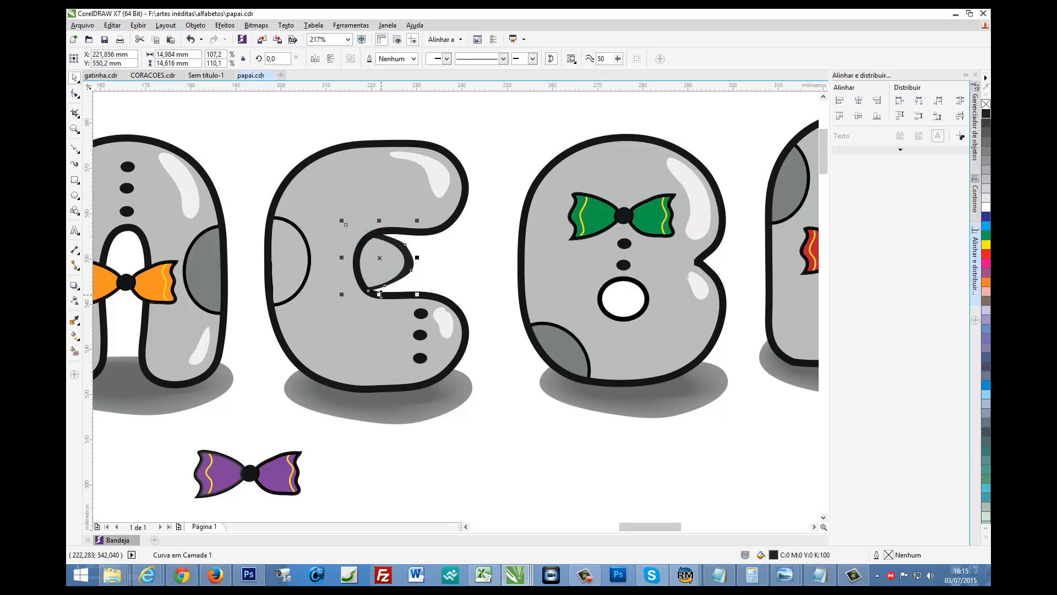
drag(381, 296, 381, 298)
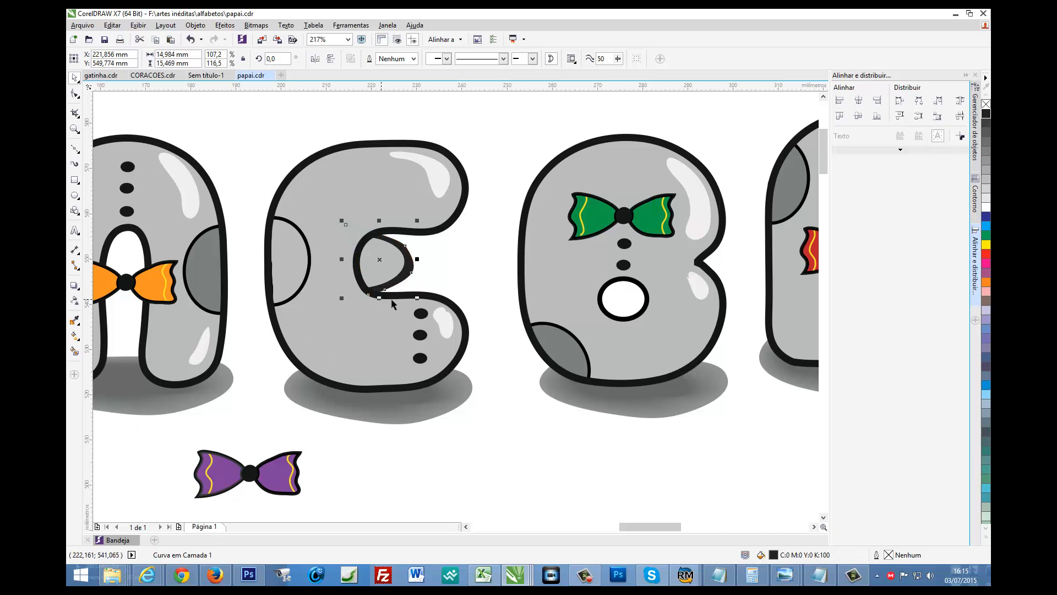
Draw a closed polygon over the black inner-curve line between the letter's body and its new middle arm.
click(75, 149)
click(376, 239)
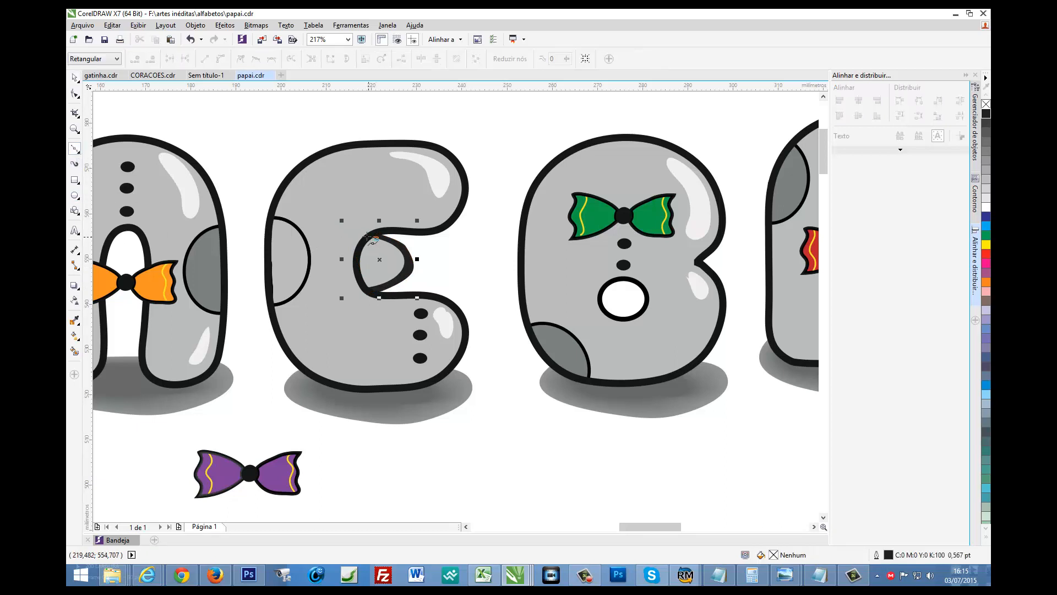
click(360, 233)
click(347, 256)
click(348, 279)
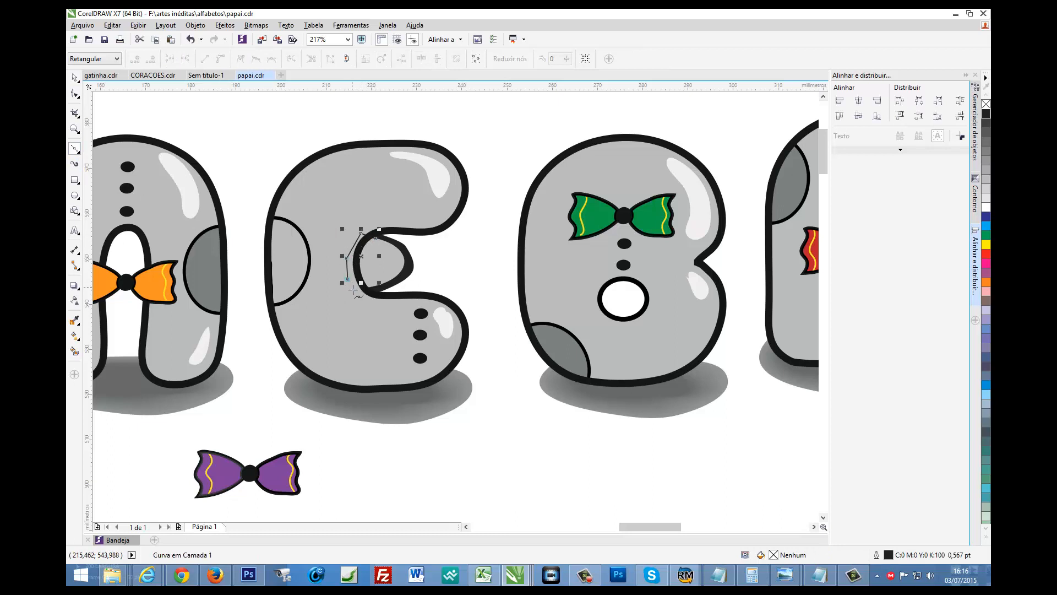
click(358, 290)
click(372, 285)
click(375, 237)
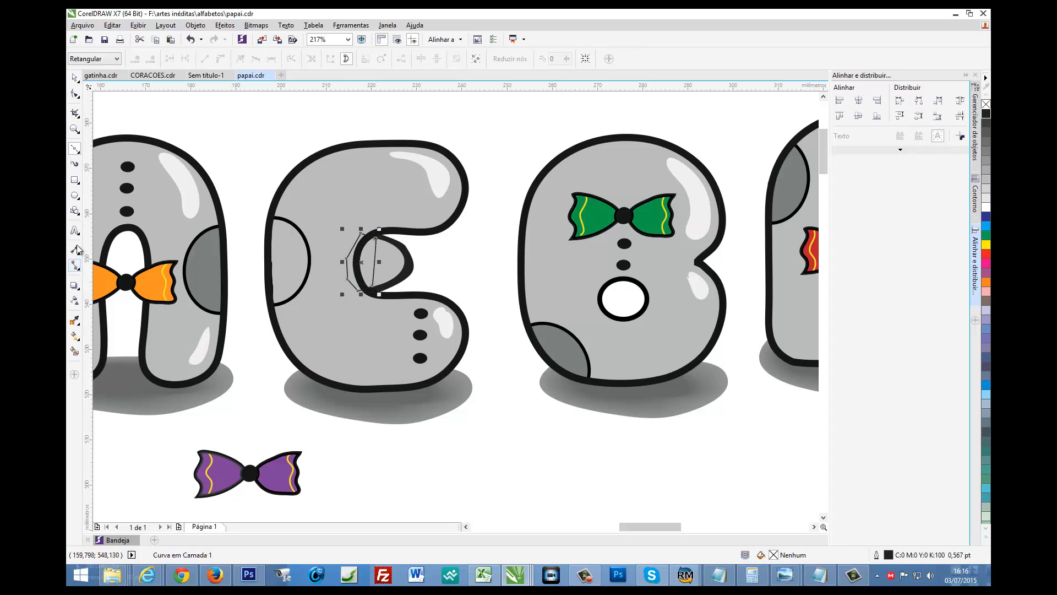
Colour the polygon's fill and outline with the letter's sampled light grey to cover the black line.
click(76, 318)
click(342, 267)
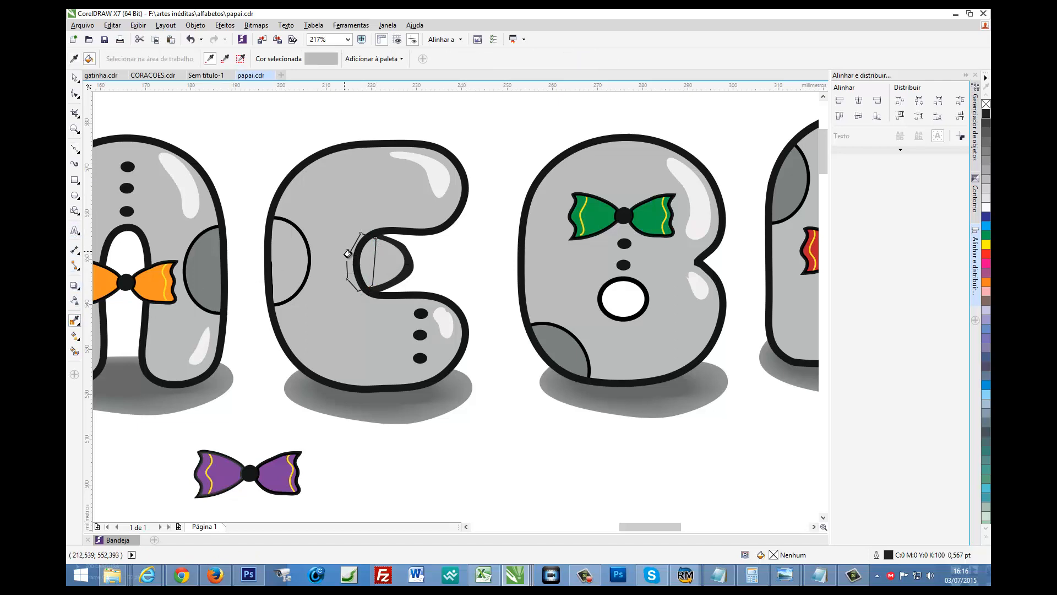
click(361, 250)
click(353, 242)
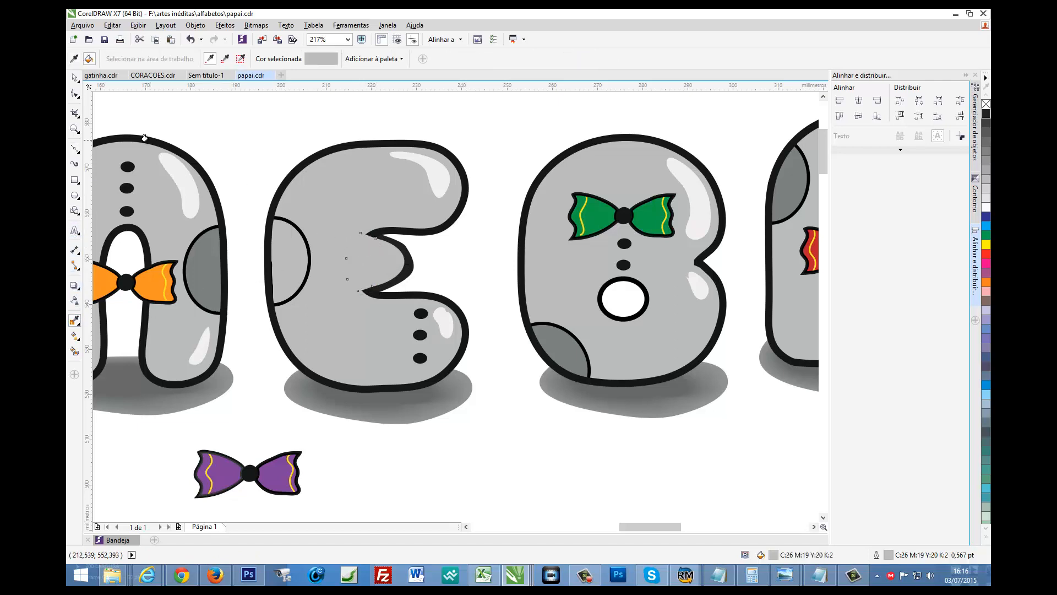
Move the grouped purple bow tie onto the upper arm of the letter E.
key(space)
key(Escape)
scroll(500, 418, down, 6)
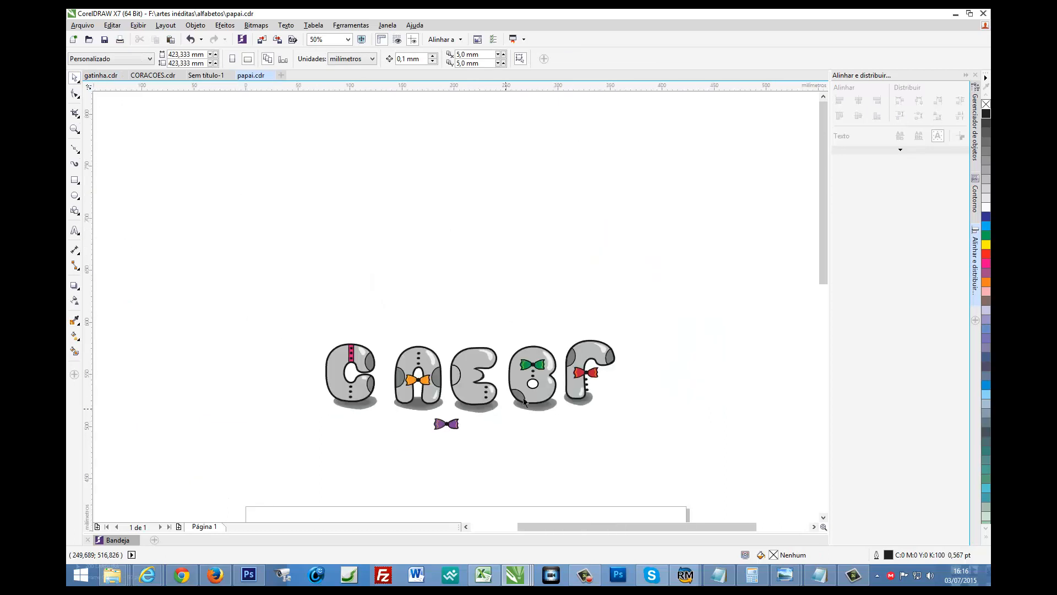
click(456, 438)
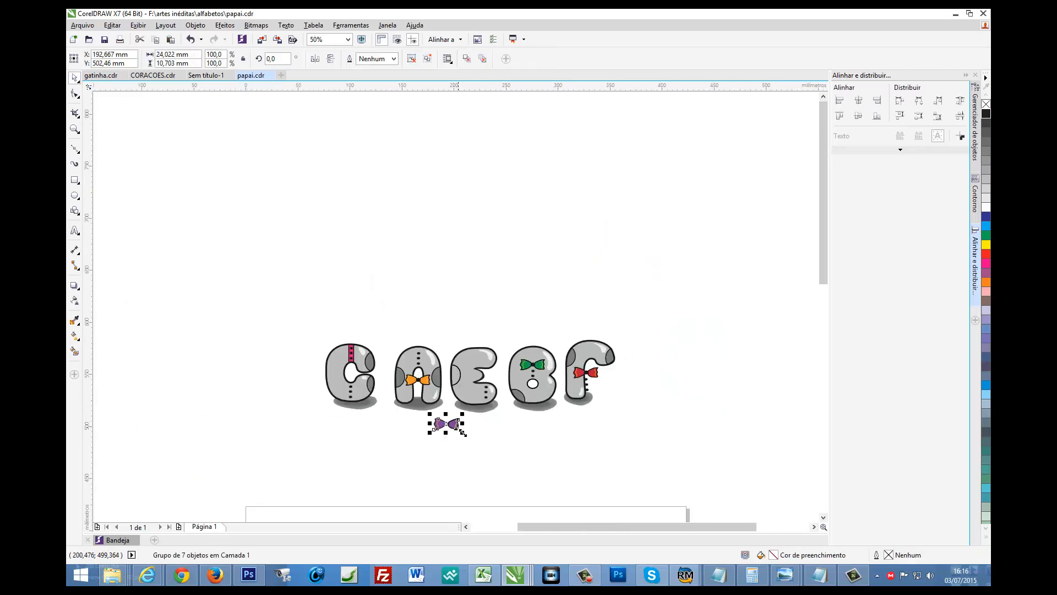
drag(446, 422, 477, 359)
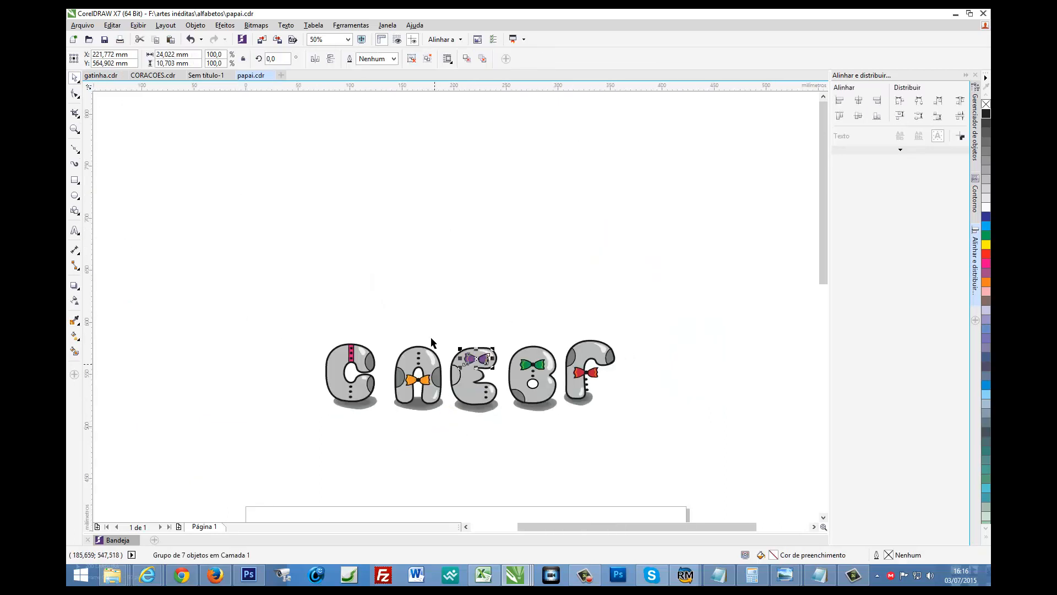
Select all parts of the letter E with its bow tie and group them.
click(436, 313)
drag(436, 313, 514, 432)
key(ctrl+g)
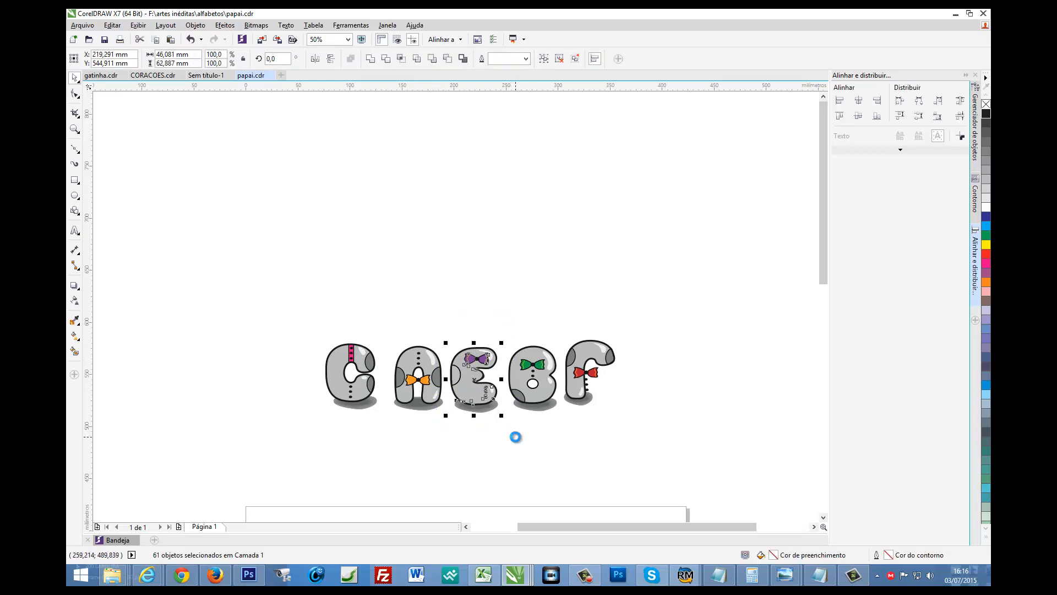
click(499, 432)
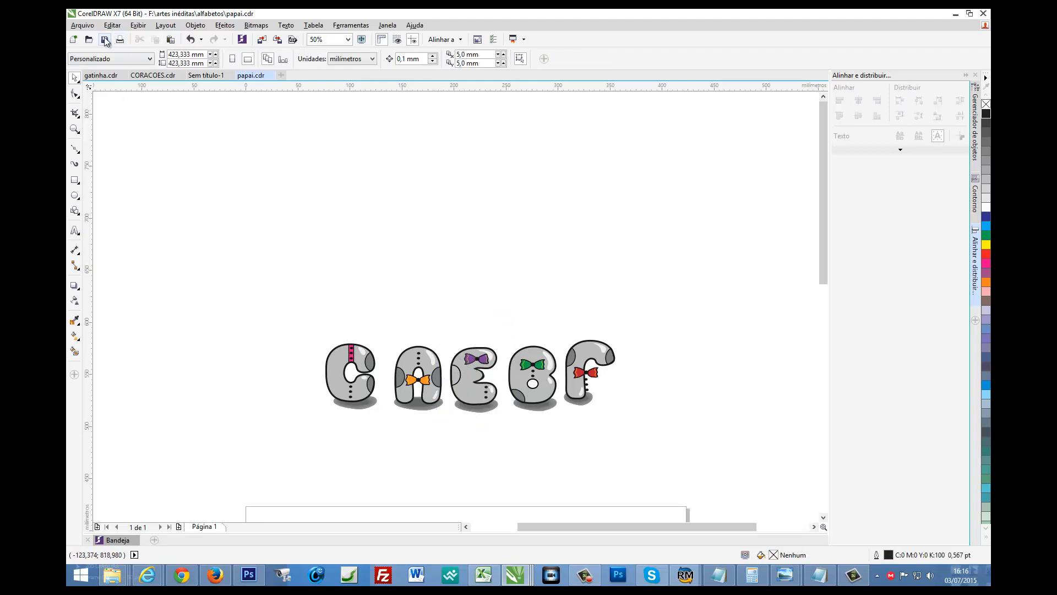
Move the letter C aside and spell PAPAI above the other letters with P, A, a duplicate of that pair, and I.
scroll(425, 374, down, 4)
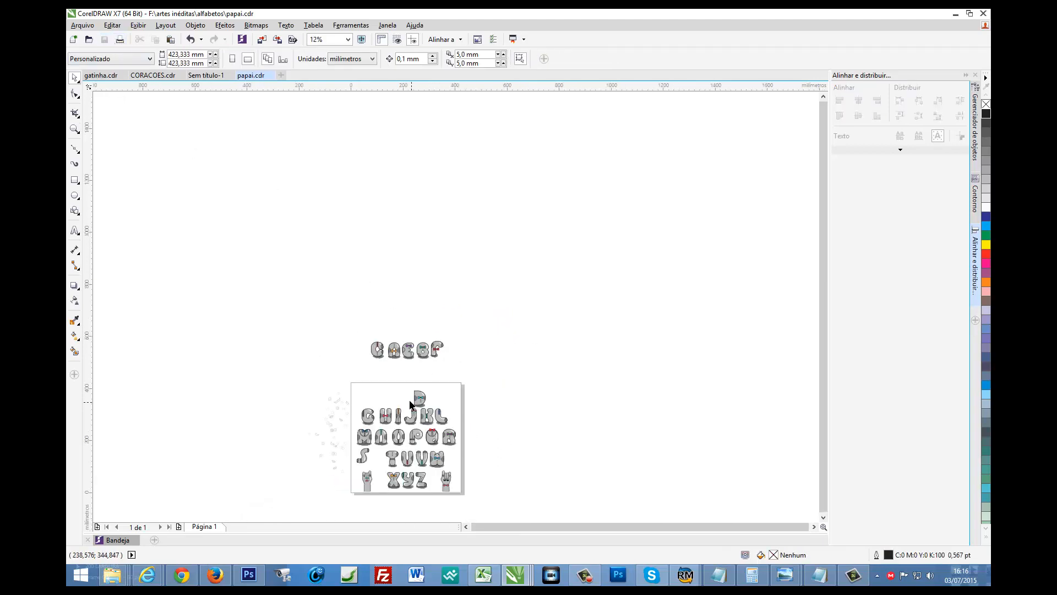
drag(378, 350, 359, 365)
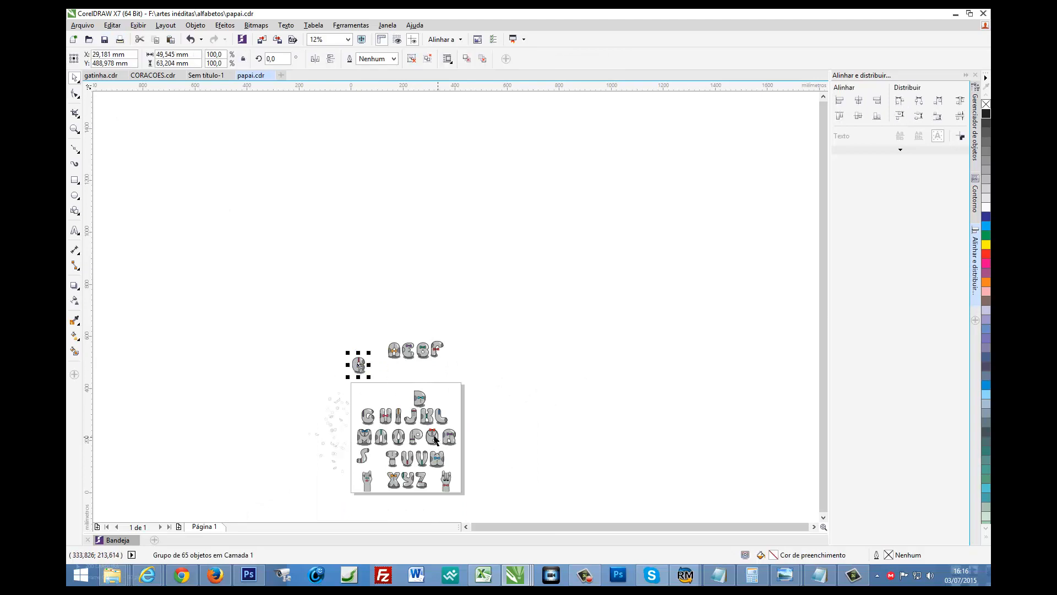
drag(419, 432, 392, 296)
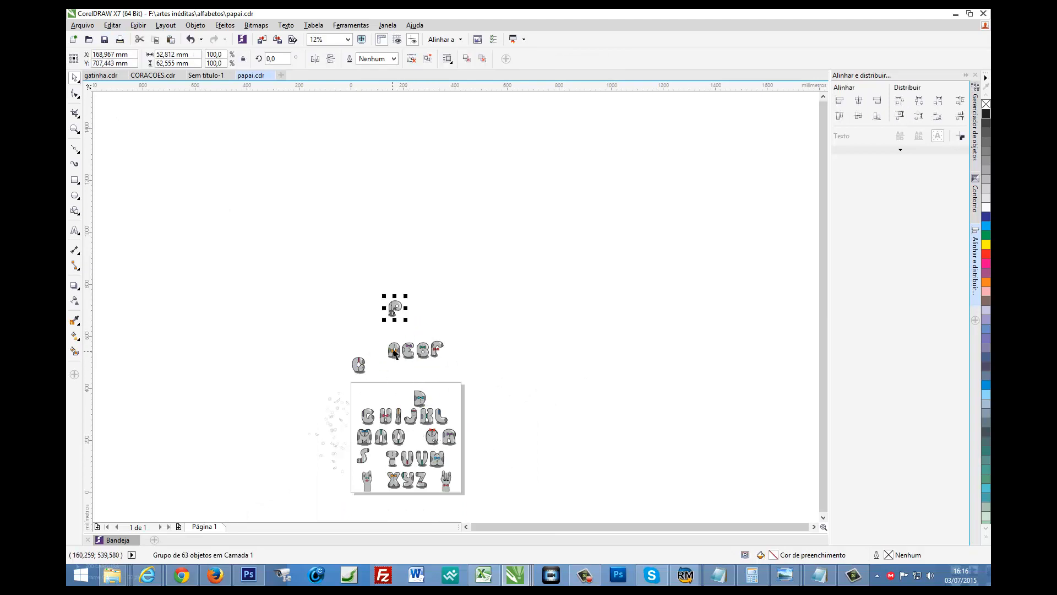
drag(394, 353, 464, 329)
drag(409, 306, 437, 307)
right_click(437, 307)
drag(400, 421, 450, 313)
Align the five PAPAI letters along their horizontal centre line and enlarge them together to about 1311 mm wide.
drag(379, 280, 466, 328)
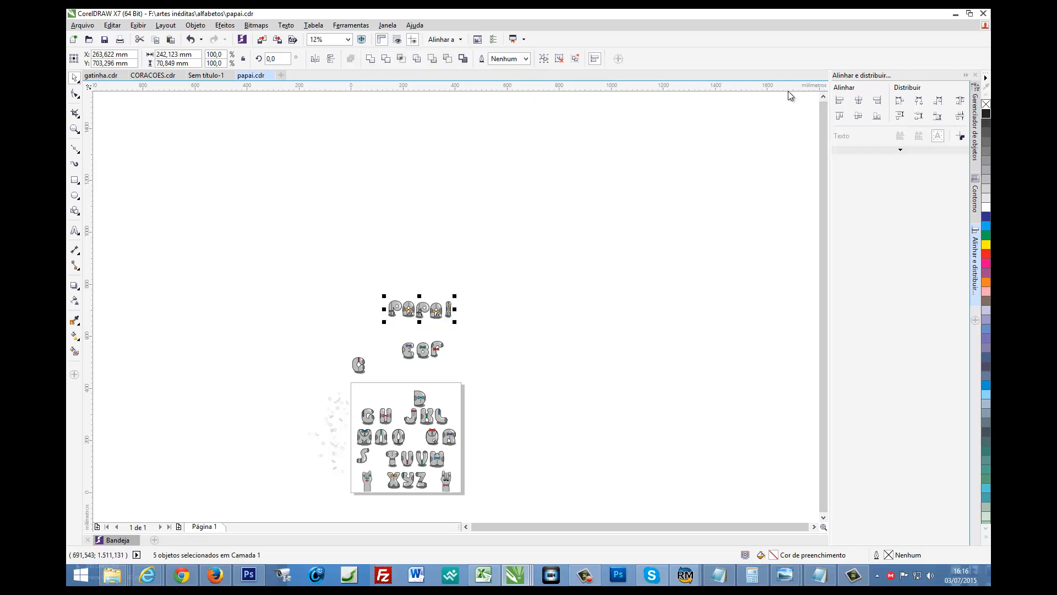
click(858, 118)
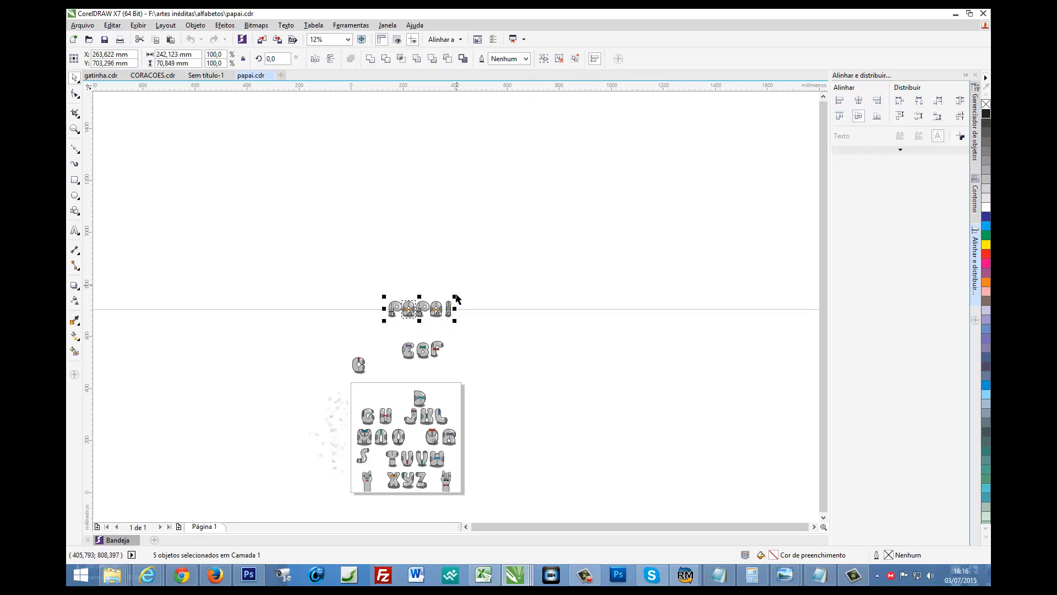
drag(454, 296, 653, 230)
Select all five letters of the enlarged word PAPAI and reposition them more centrally above the alphabet page.
drag(589, 258, 460, 211)
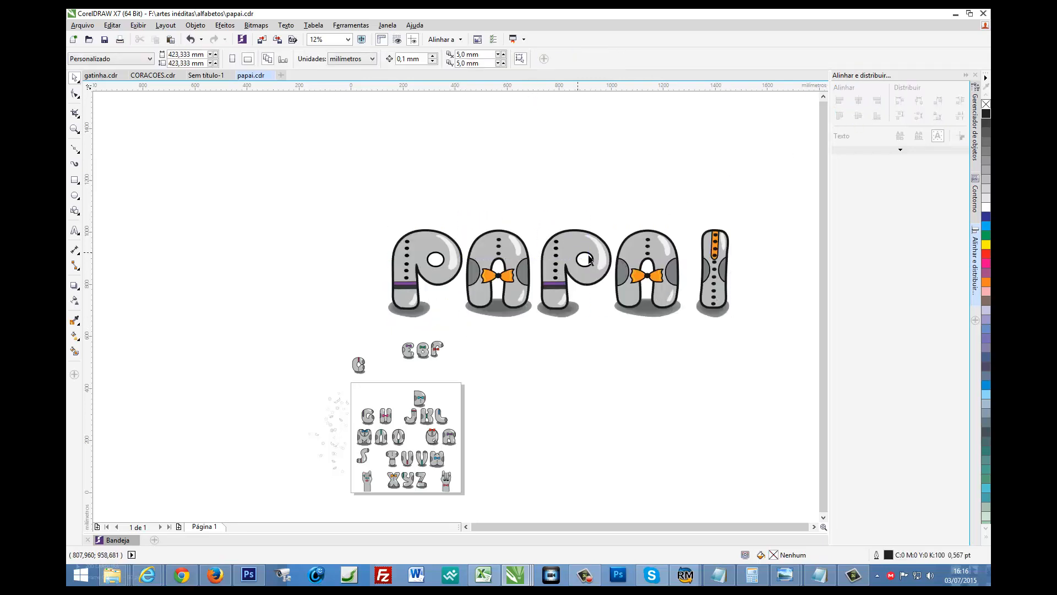
drag(342, 173, 774, 350)
drag(720, 288, 634, 269)
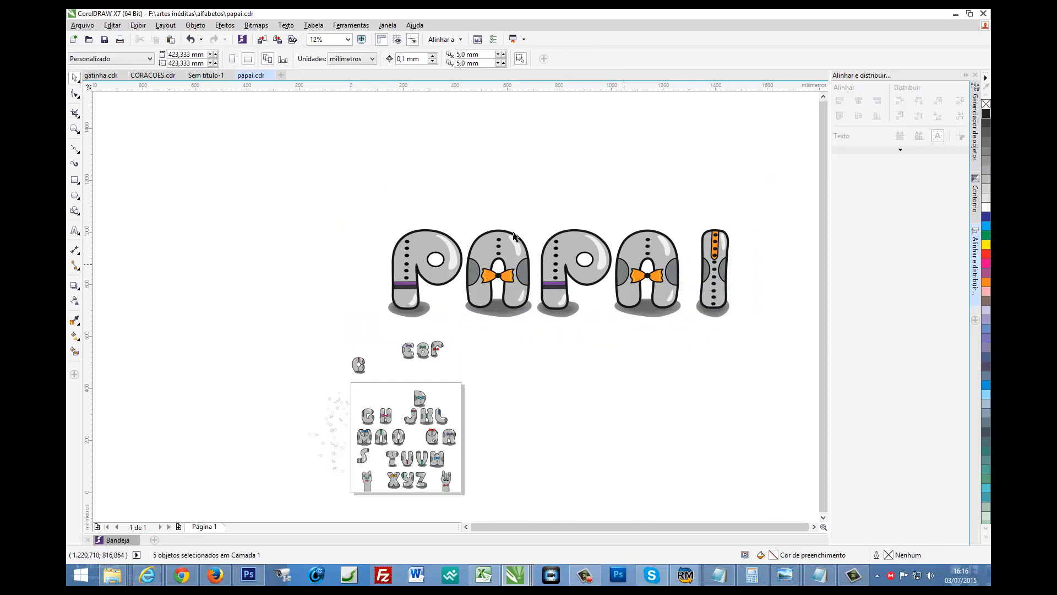
drag(344, 173, 768, 342)
drag(667, 281, 579, 270)
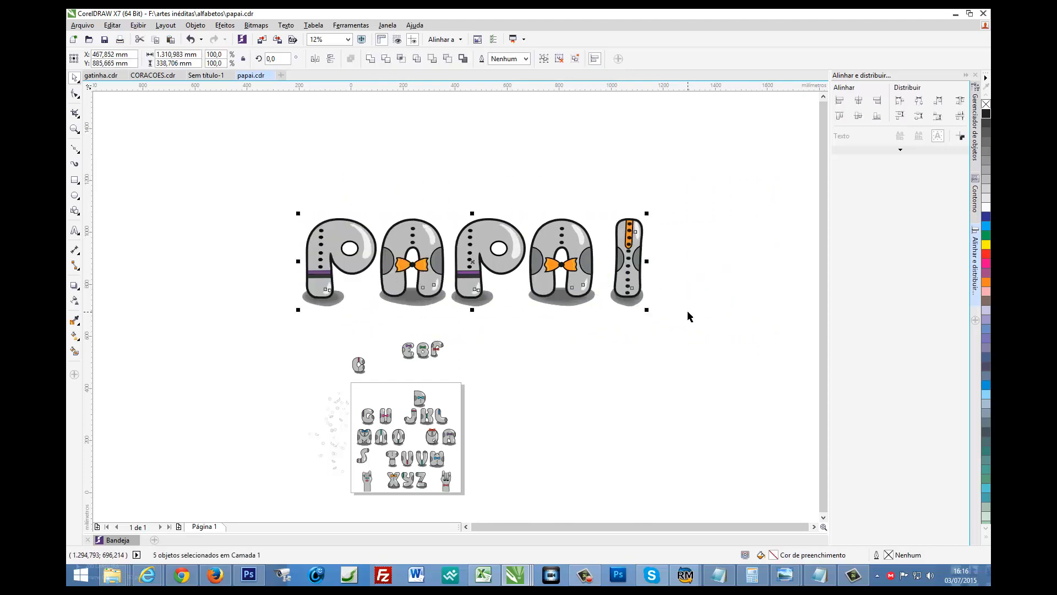
click(688, 314)
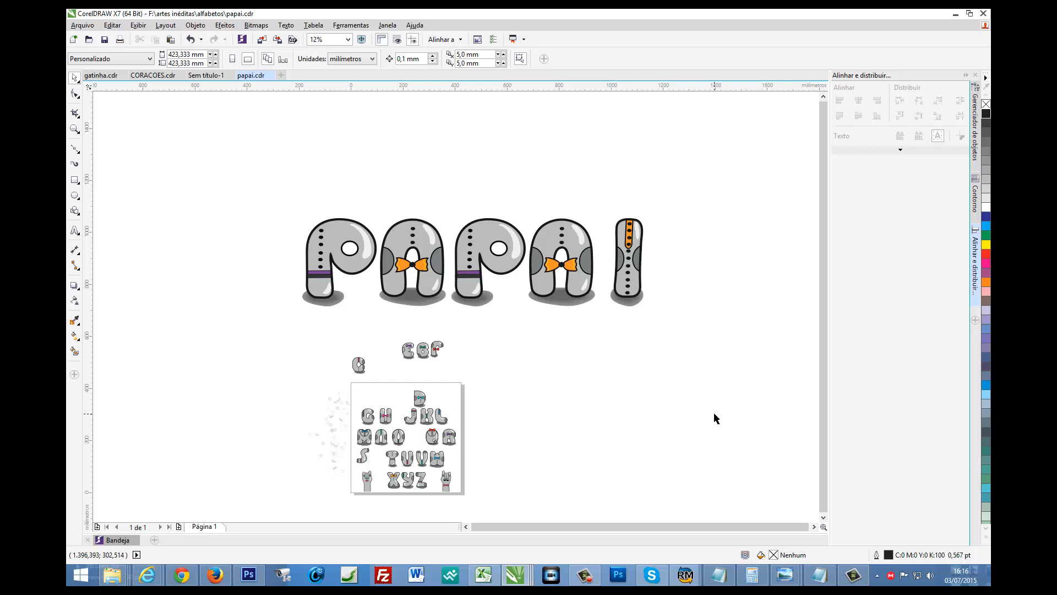